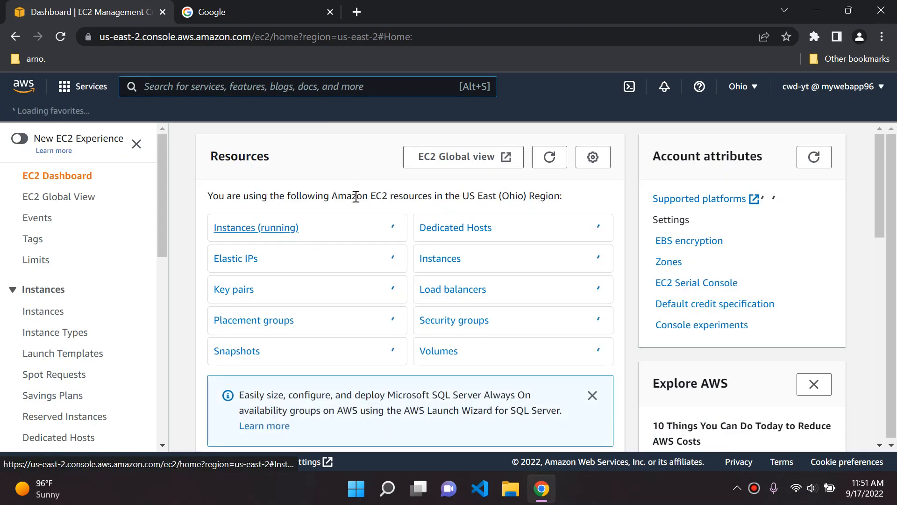
Open the list of running EC2 instances, dismiss its notification and start launching a new instance.
{"action": "left_click", "coordinate": [255, 229]}
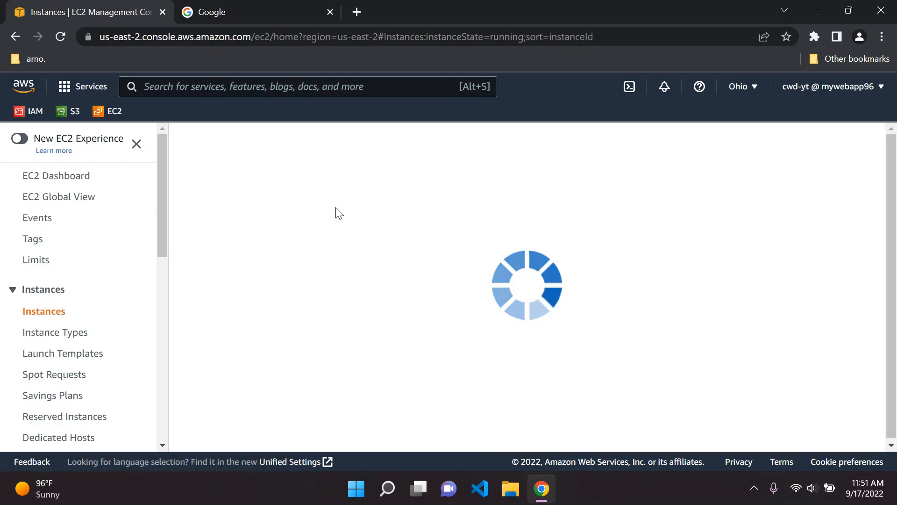
{"action": "left_click", "coordinate": [136, 144]}
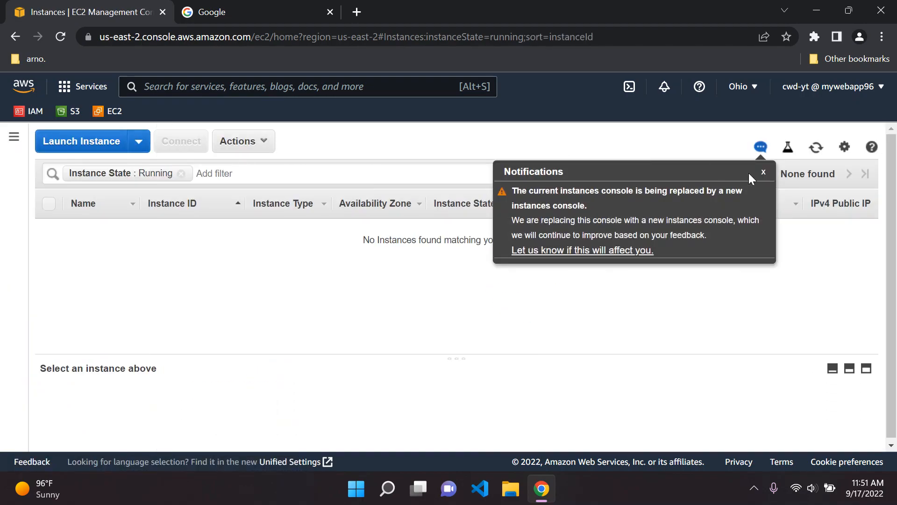
{"action": "left_click", "coordinate": [763, 173]}
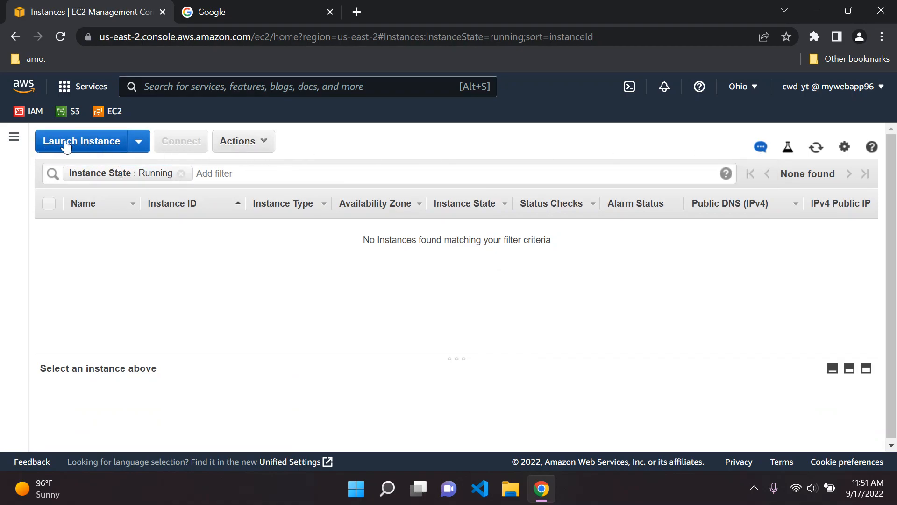
{"action": "left_click", "coordinate": [14, 138]}
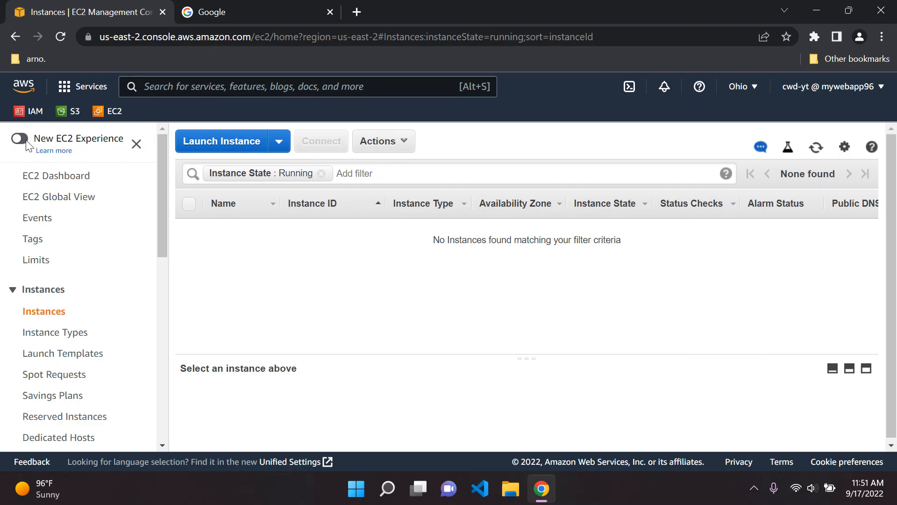
{"action": "left_click", "coordinate": [136, 143]}
{"action": "left_click", "coordinate": [137, 143]}
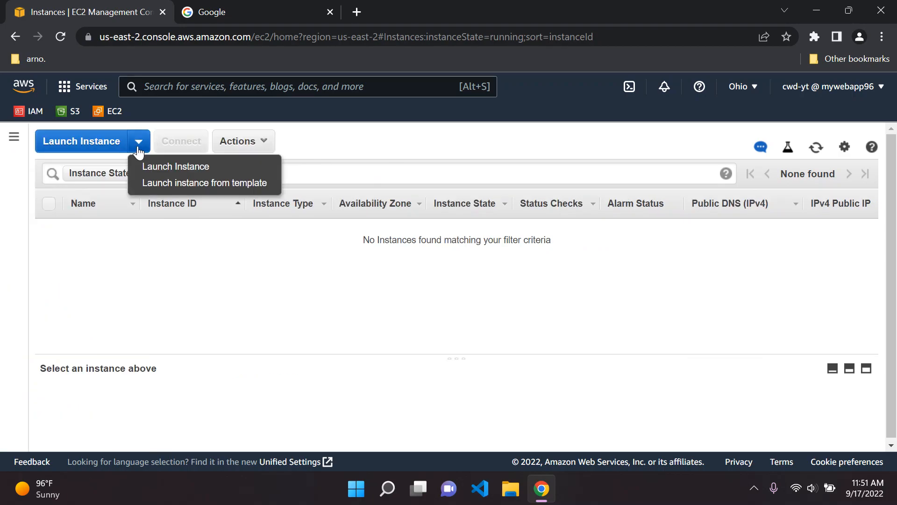
{"action": "left_click", "coordinate": [177, 167]}
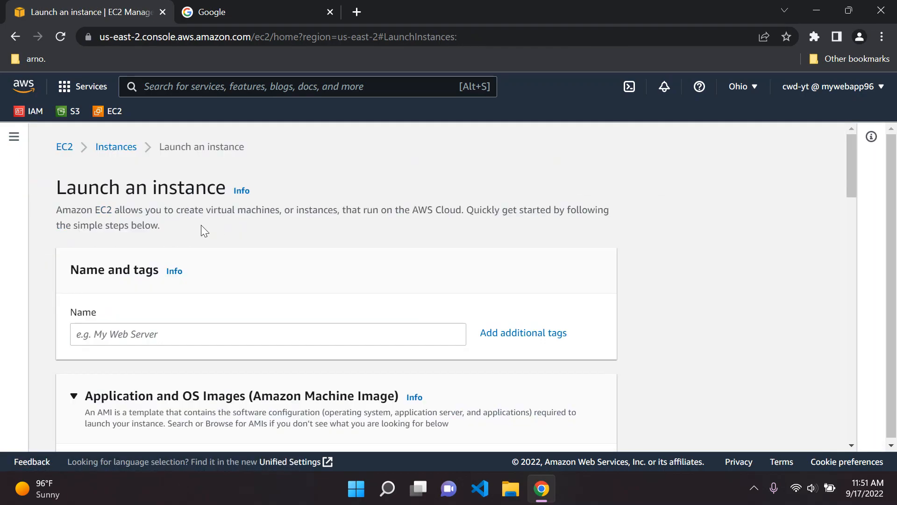
Name the new instance Server1.
{"action": "scroll", "coordinate": [201, 225], "scroll_direction": "down", "scroll_amount": 1}
{"action": "left_click", "coordinate": [198, 267]}
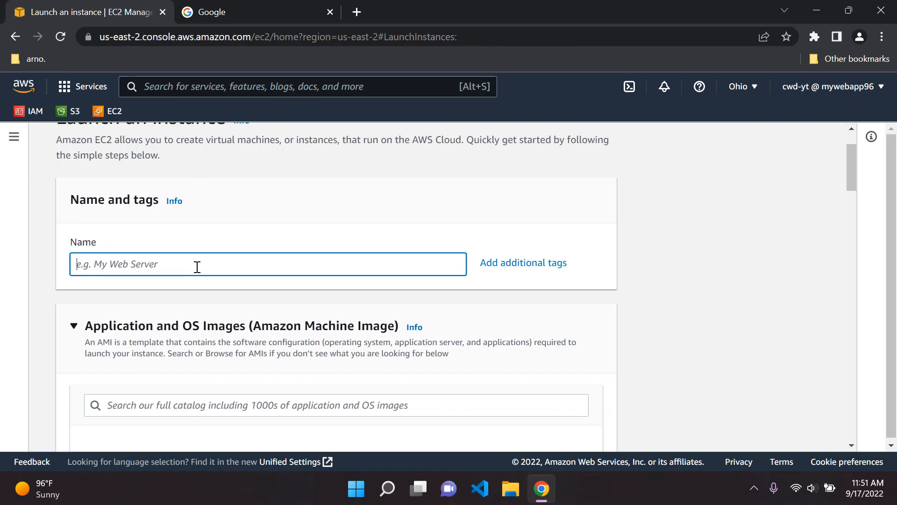
{"action": "type", "text": "S"}
{"action": "left_click", "coordinate": [268, 218]}
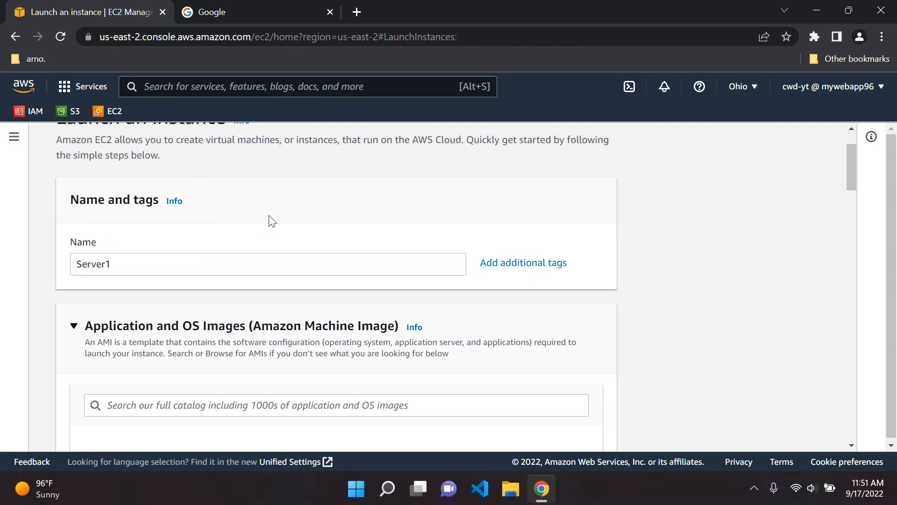
Examine the preselected machine image, architecture, instance type and key pair sections of the launch form.
{"action": "scroll", "coordinate": [269, 219], "scroll_direction": "down", "scroll_amount": 6}
{"action": "scroll", "coordinate": [272, 220], "scroll_direction": "down", "scroll_amount": 3}
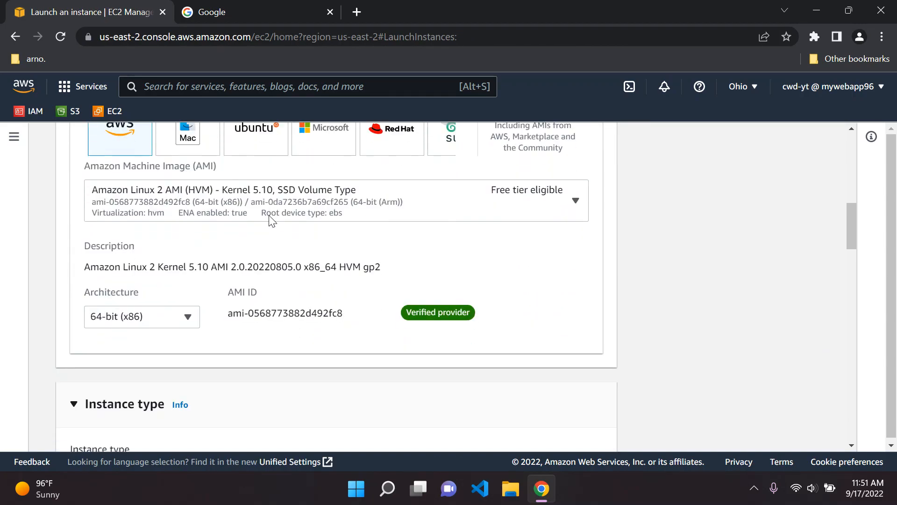
{"action": "scroll", "coordinate": [270, 198], "scroll_direction": "up", "scroll_amount": 5}
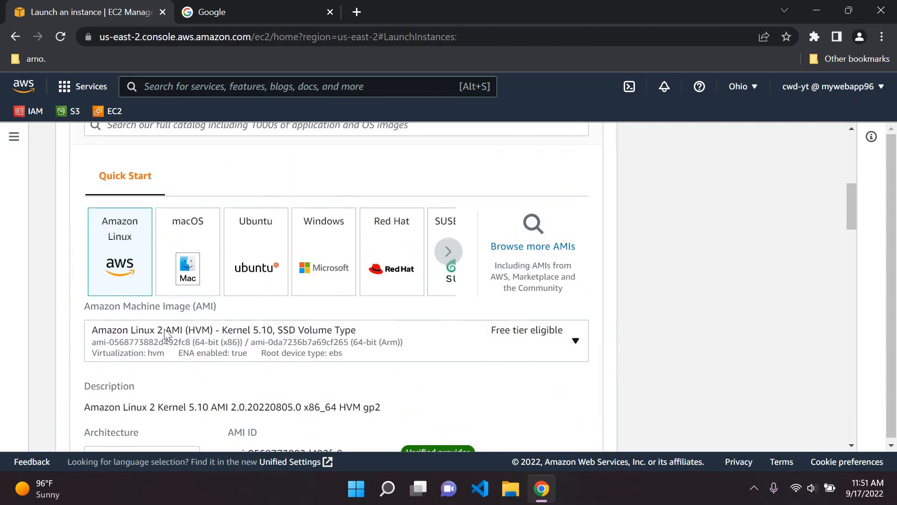
{"action": "scroll", "coordinate": [332, 332], "scroll_direction": "down", "scroll_amount": 2}
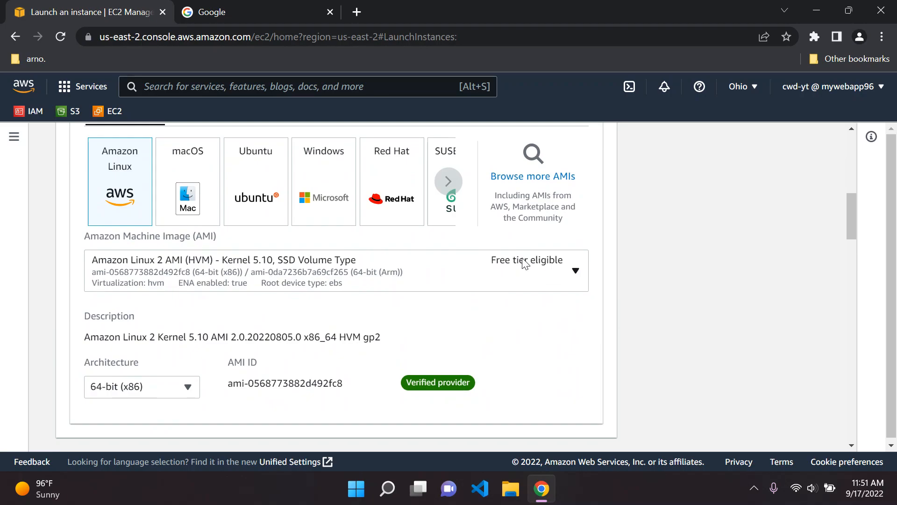
{"action": "scroll", "coordinate": [141, 229], "scroll_direction": "up", "scroll_amount": 2}
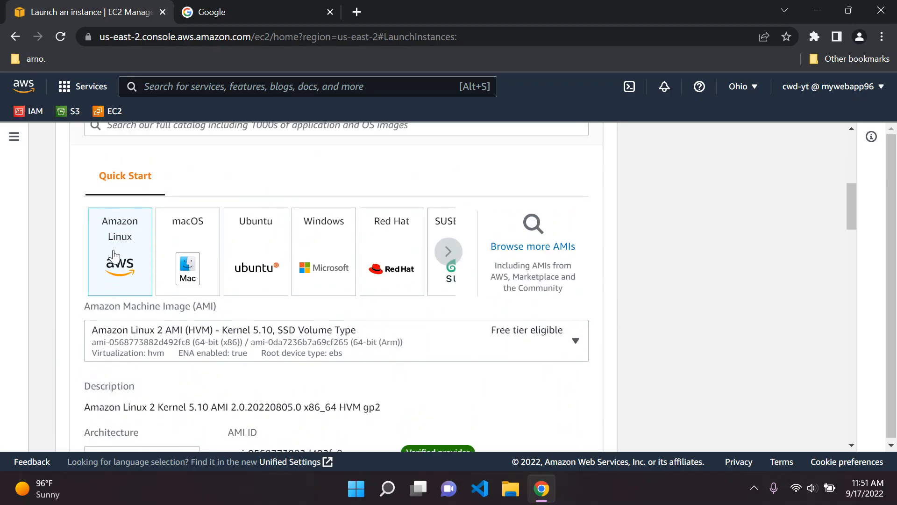
{"action": "scroll", "coordinate": [125, 257], "scroll_direction": "down", "scroll_amount": 5}
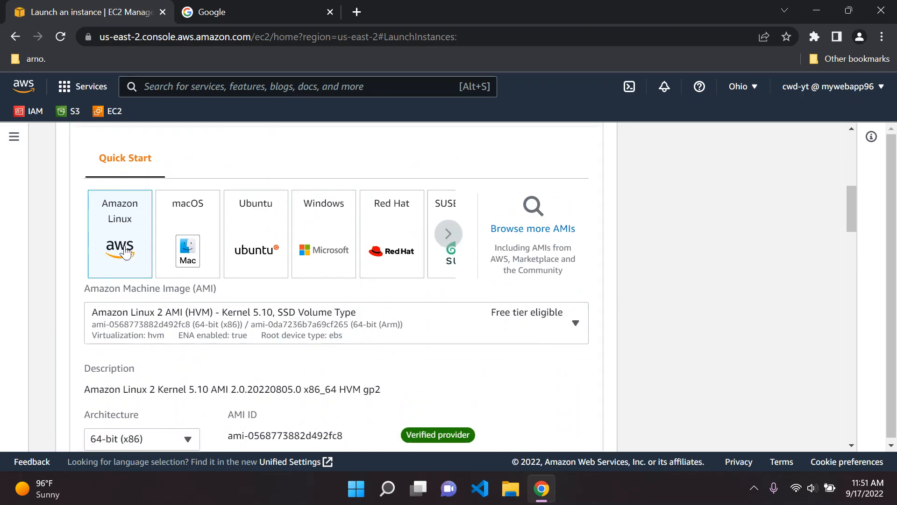
{"action": "scroll", "coordinate": [125, 252], "scroll_direction": "down", "scroll_amount": 4}
{"action": "scroll", "coordinate": [130, 212], "scroll_direction": "up", "scroll_amount": 2}
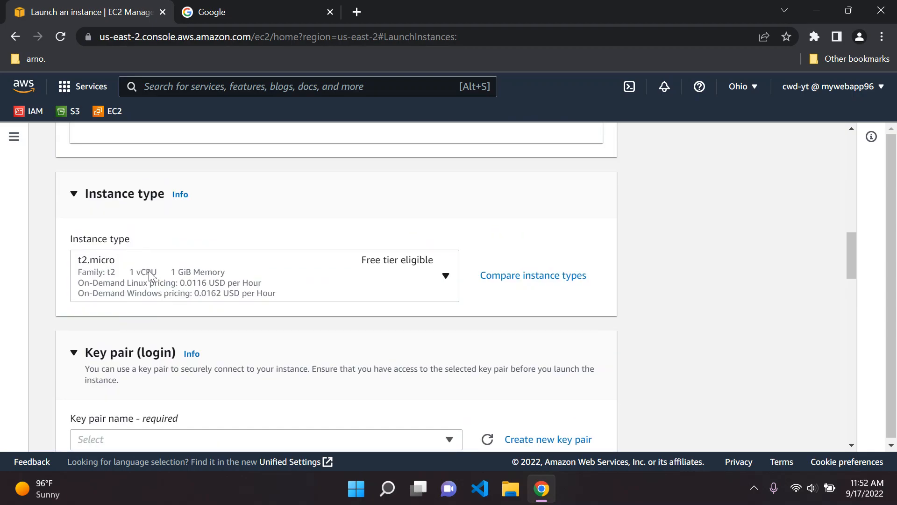
{"action": "scroll", "coordinate": [287, 280], "scroll_direction": "down", "scroll_amount": 4}
{"action": "scroll", "coordinate": [306, 278], "scroll_direction": "up", "scroll_amount": 2}
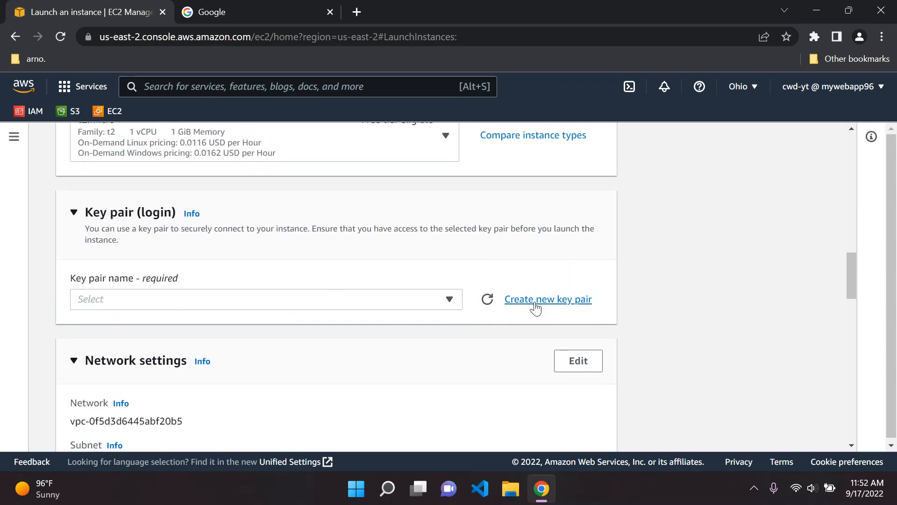
{"action": "left_click", "coordinate": [557, 306]}
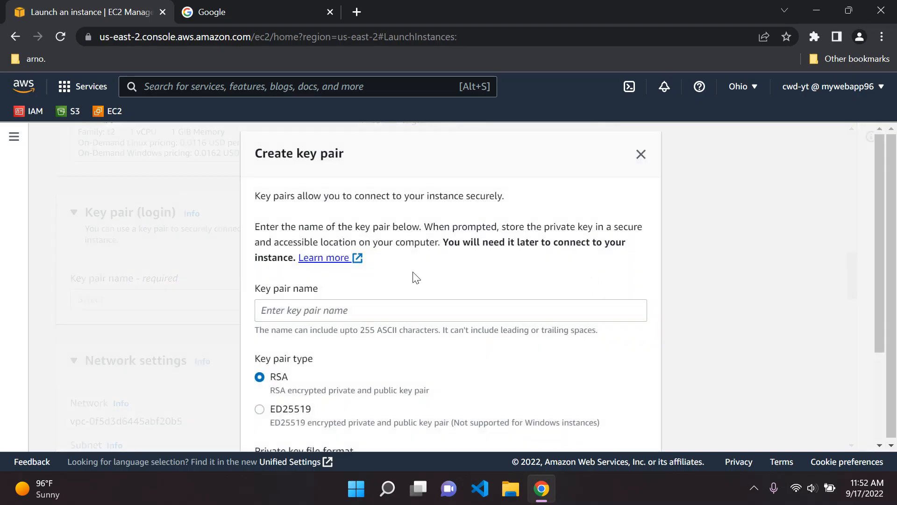
{"action": "scroll", "coordinate": [317, 244], "scroll_direction": "down", "scroll_amount": 2}
{"action": "scroll", "coordinate": [313, 243], "scroll_direction": "up", "scroll_amount": 2}
{"action": "left_click", "coordinate": [327, 310]}
{"action": "scroll", "coordinate": [377, 304], "scroll_direction": "down", "scroll_amount": 2}
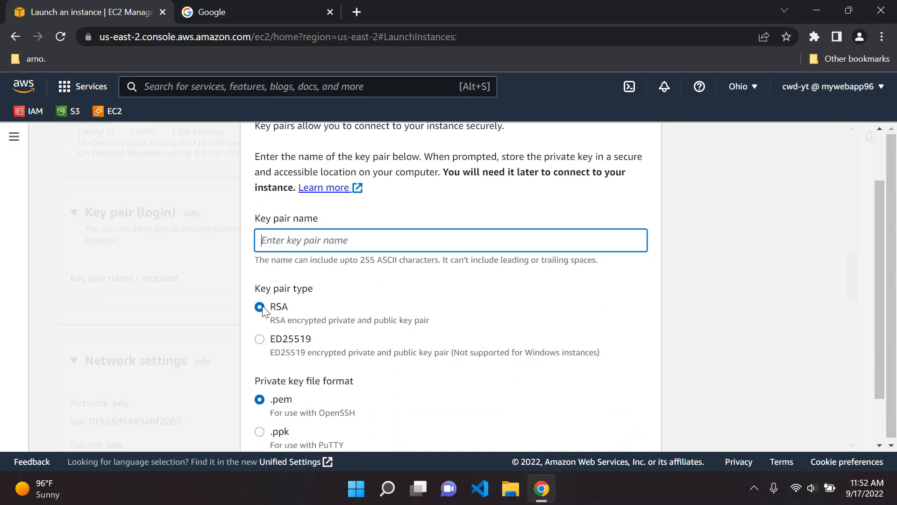
{"action": "scroll", "coordinate": [294, 318], "scroll_direction": "down", "scroll_amount": 1}
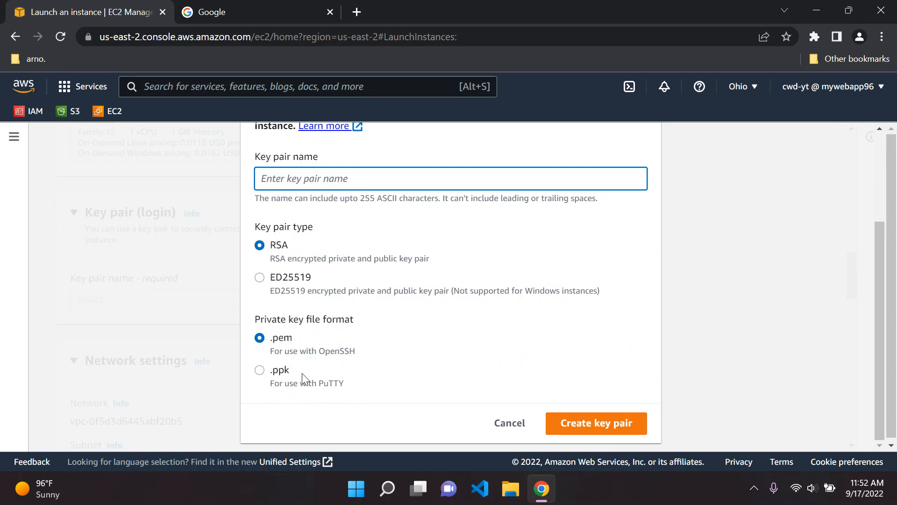
{"action": "left_click", "coordinate": [512, 425]}
Select the existing key pair MyKP for logging in to the instance.
{"action": "left_click", "coordinate": [243, 302]}
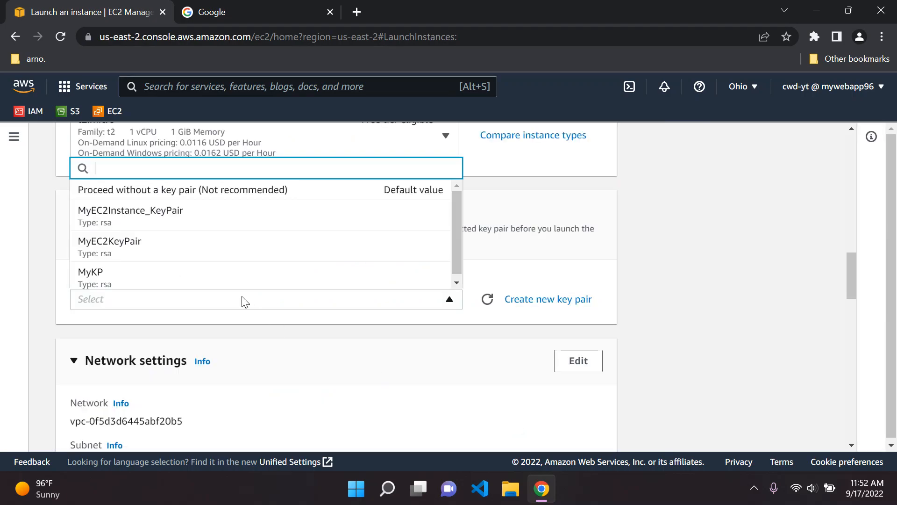
{"action": "left_click", "coordinate": [162, 276]}
Allow HTTP traffic from the internet for the new security group in the network settings.
{"action": "scroll", "coordinate": [273, 261], "scroll_direction": "down", "scroll_amount": 5}
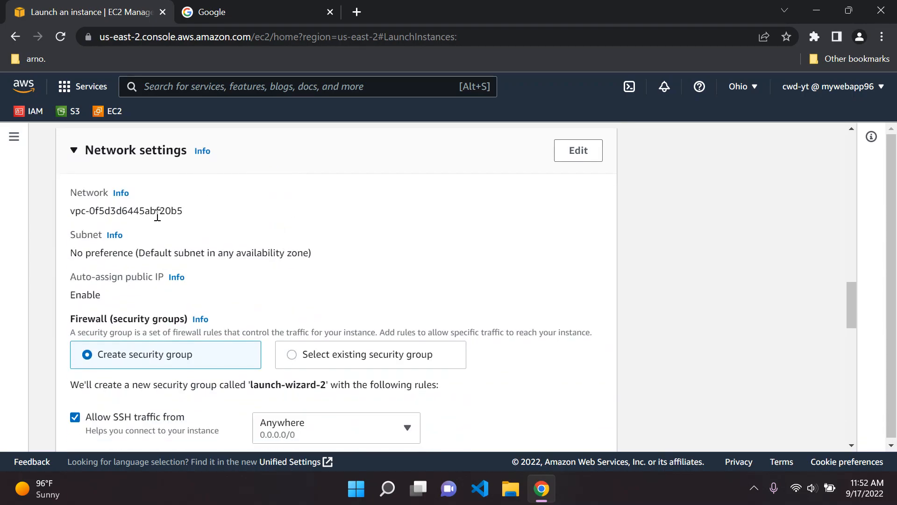
{"action": "scroll", "coordinate": [209, 189], "scroll_direction": "down", "scroll_amount": 3}
{"action": "scroll", "coordinate": [273, 243], "scroll_direction": "up", "scroll_amount": 2}
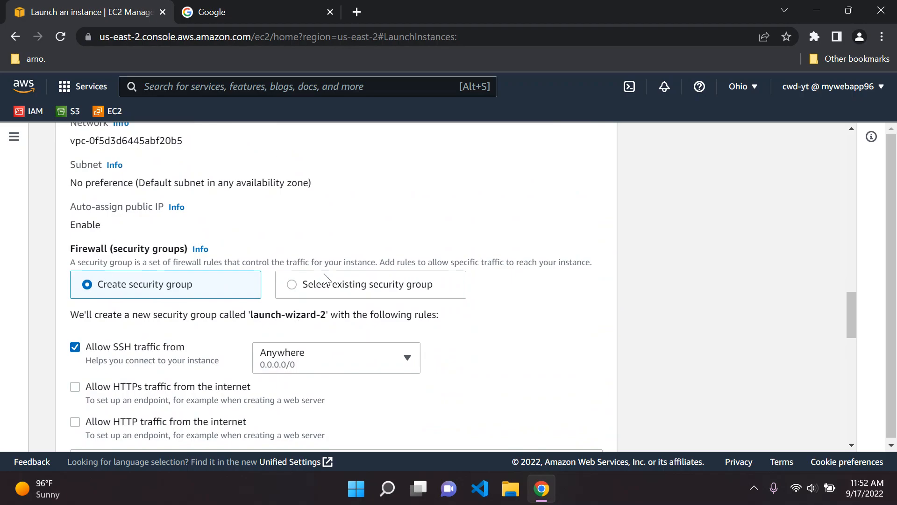
{"action": "scroll", "coordinate": [219, 247], "scroll_direction": "down", "scroll_amount": 2}
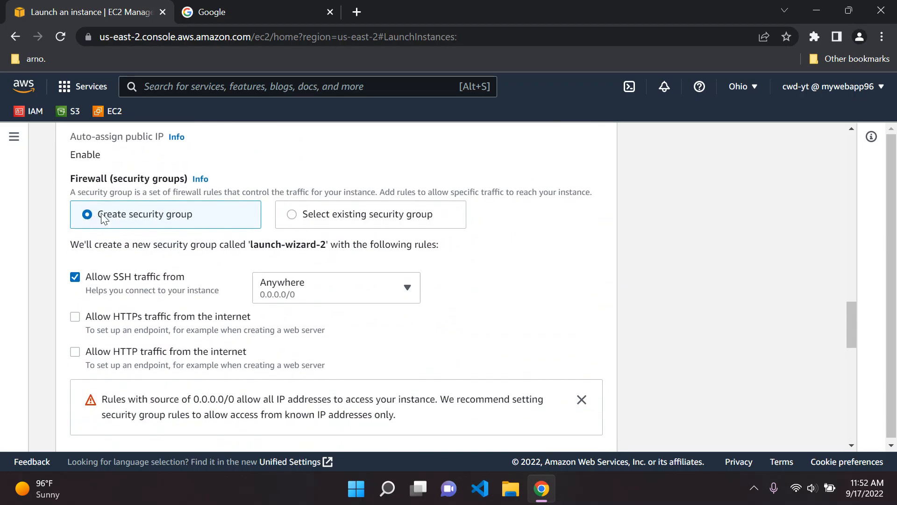
{"action": "left_click", "coordinate": [75, 353]}
{"action": "left_click", "coordinate": [296, 216]}
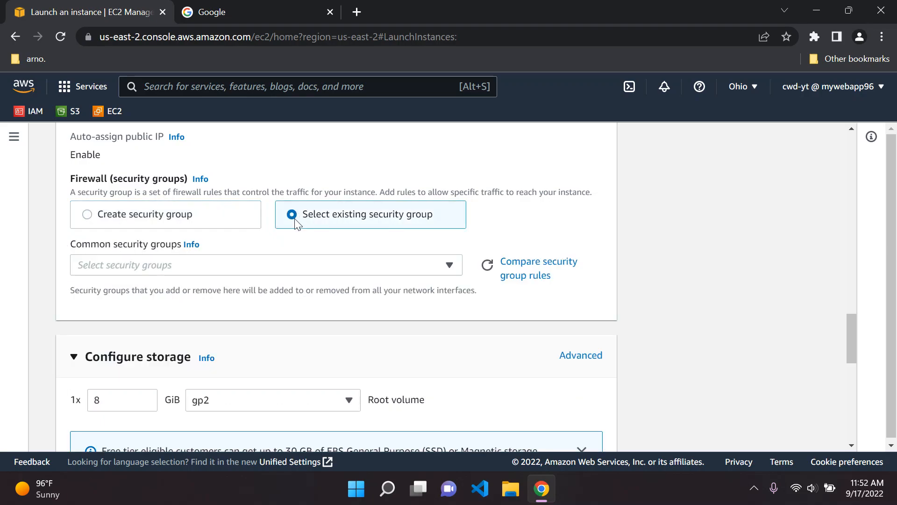
{"action": "left_click", "coordinate": [293, 265]}
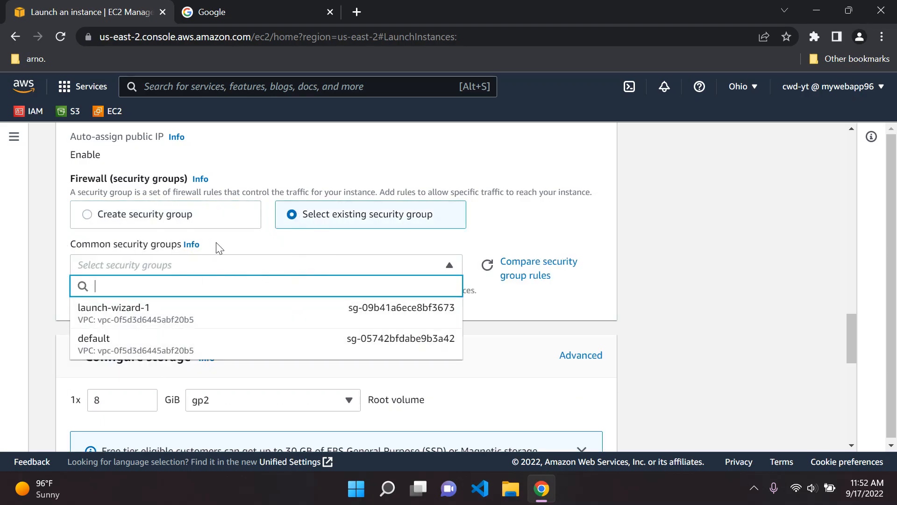
{"action": "left_click", "coordinate": [271, 241]}
{"action": "left_click", "coordinate": [86, 215]}
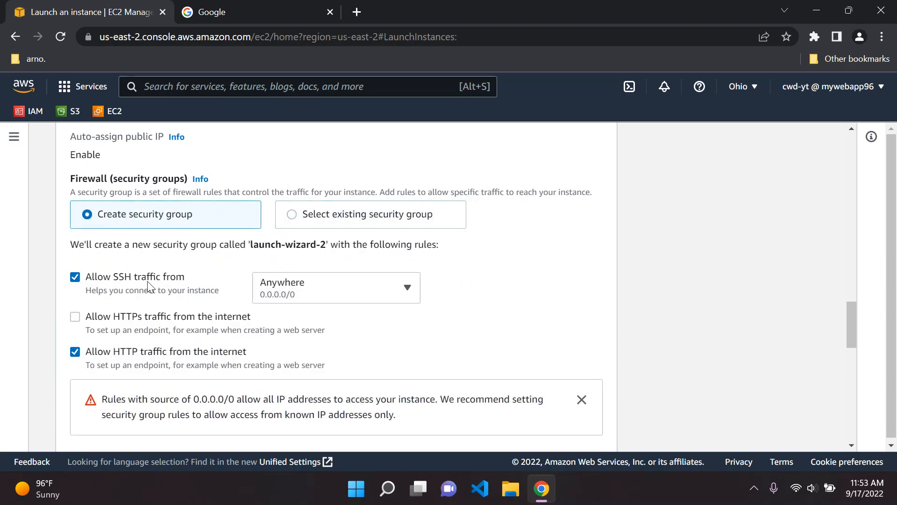
Switch the firewall to an existing security group and assign launch-wizard-1.
{"action": "scroll", "coordinate": [220, 356], "scroll_direction": "down", "scroll_amount": 2}
{"action": "scroll", "coordinate": [205, 360], "scroll_direction": "up", "scroll_amount": 2}
{"action": "scroll", "coordinate": [84, 358], "scroll_direction": "down", "scroll_amount": 7}
{"action": "scroll", "coordinate": [190, 316], "scroll_direction": "up", "scroll_amount": 7}
{"action": "scroll", "coordinate": [192, 316], "scroll_direction": "up", "scroll_amount": 3}
{"action": "scroll", "coordinate": [290, 301], "scroll_direction": "down", "scroll_amount": 1}
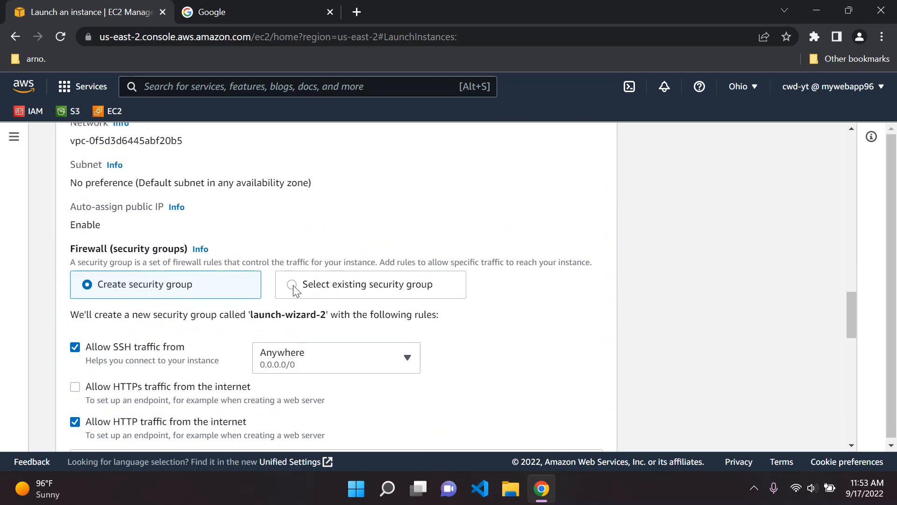
{"action": "left_click", "coordinate": [293, 287]}
{"action": "scroll", "coordinate": [252, 276], "scroll_direction": "down", "scroll_amount": 1}
{"action": "left_click", "coordinate": [240, 267]}
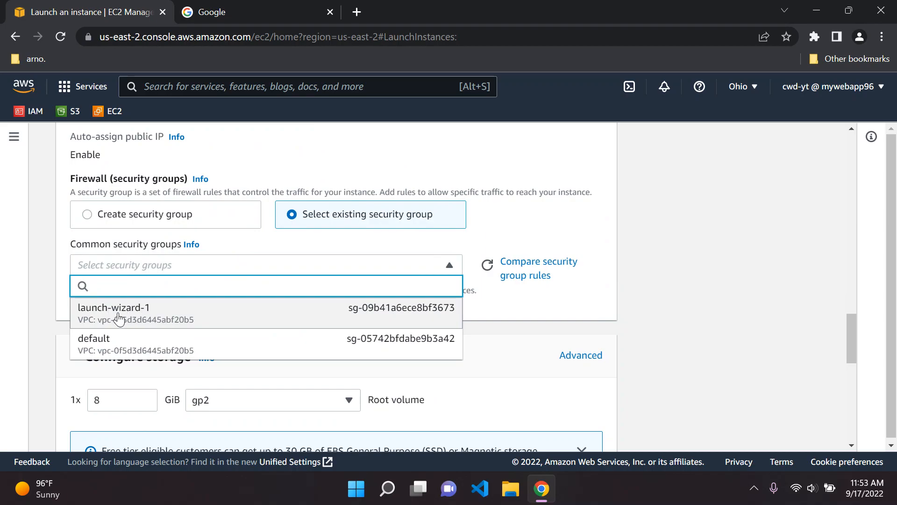
{"action": "left_click", "coordinate": [202, 306]}
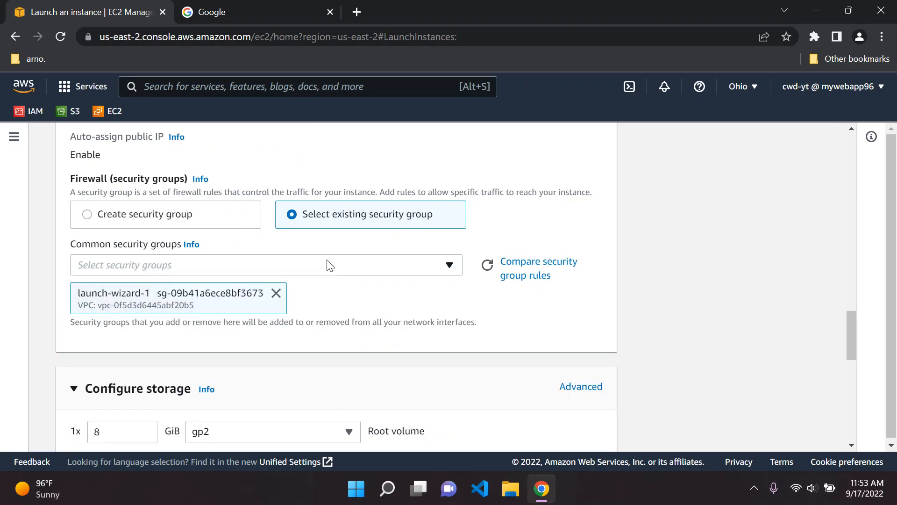
Expand the advanced details and place the cursor in the empty user data field.
{"action": "scroll", "coordinate": [330, 266], "scroll_direction": "down", "scroll_amount": 7}
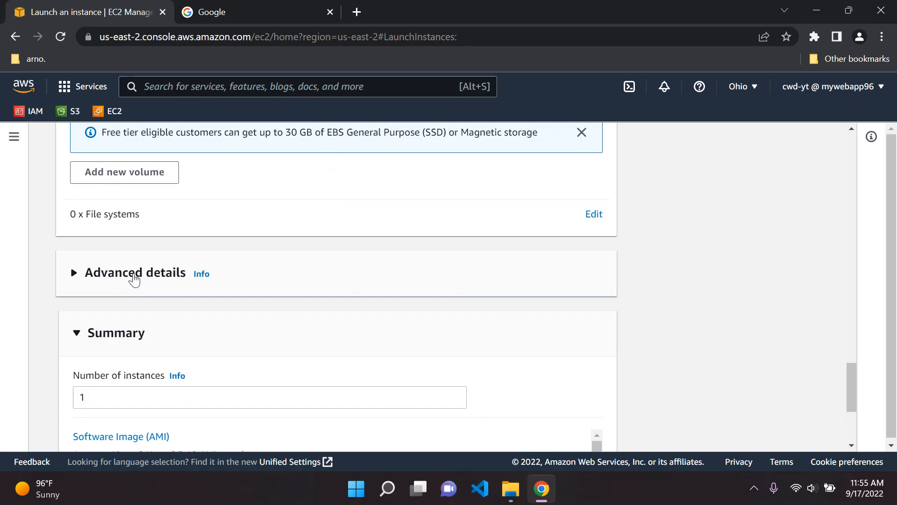
{"action": "left_click", "coordinate": [123, 276]}
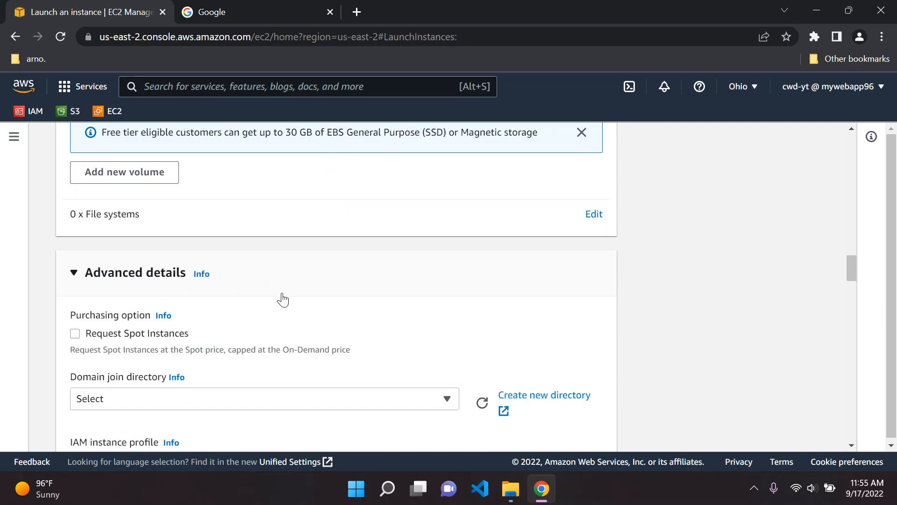
{"action": "scroll", "coordinate": [280, 301], "scroll_direction": "down", "scroll_amount": 15}
{"action": "scroll", "coordinate": [258, 299], "scroll_direction": "down", "scroll_amount": 20}
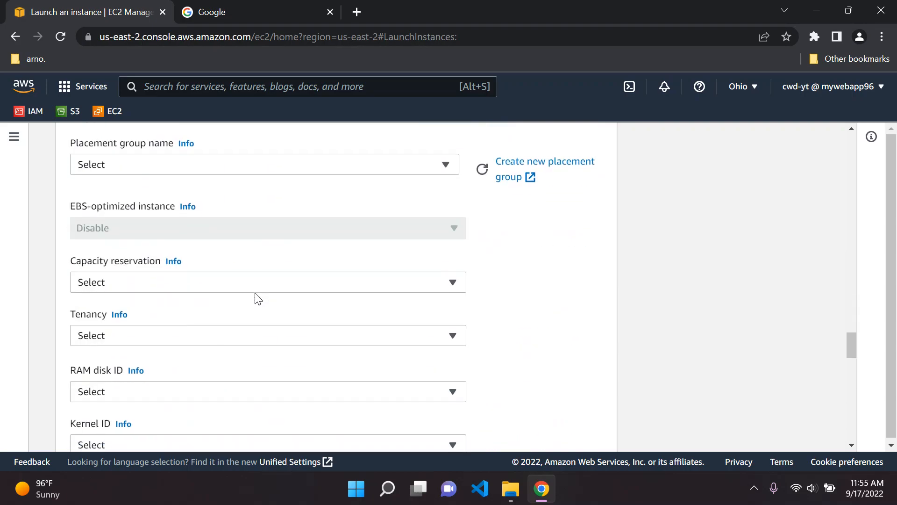
{"action": "scroll", "coordinate": [259, 299], "scroll_direction": "up", "scroll_amount": 2}
{"action": "left_click", "coordinate": [290, 270]}
Copy the whole script from the desktop file "EC2 - user data - Server 1" in Notepad and return to the launch form in Chrome.
{"action": "left_click", "coordinate": [551, 500]}
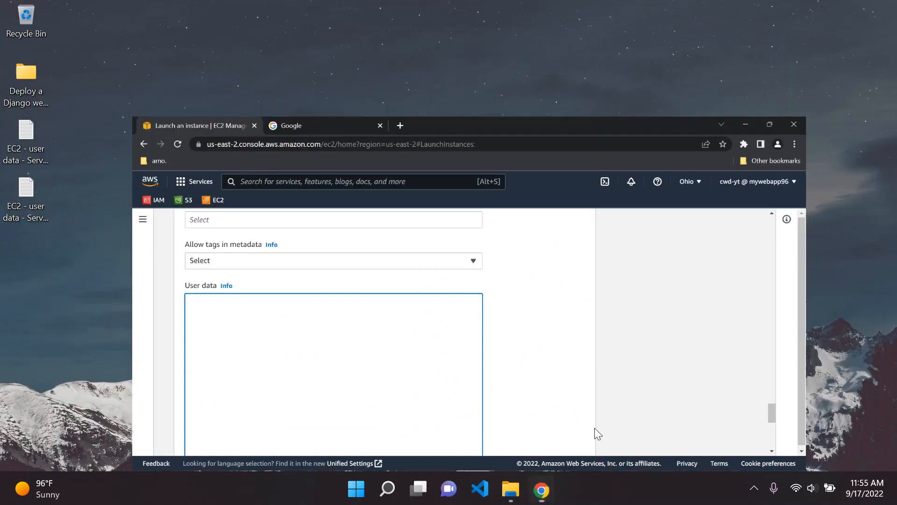
{"action": "double_click", "coordinate": [34, 145]}
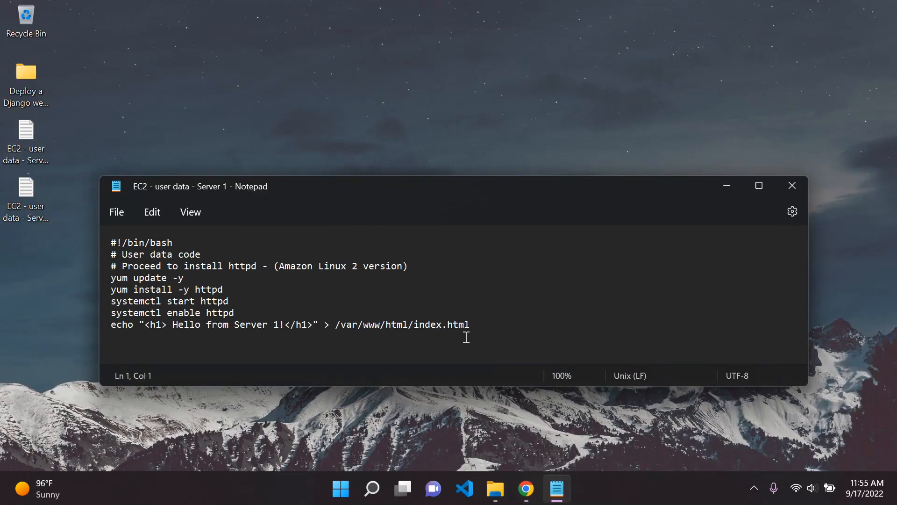
{"action": "key", "text": "ctrl+a"}
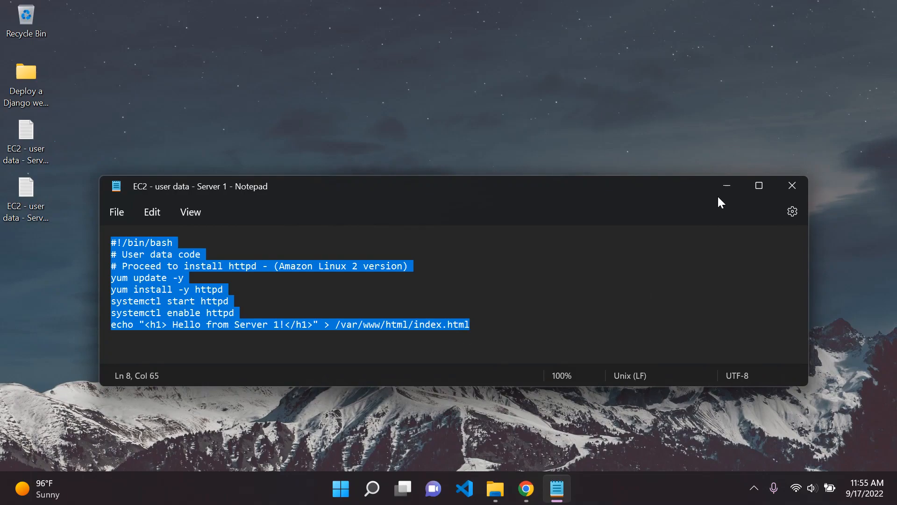
{"action": "left_click", "coordinate": [727, 186]}
{"action": "left_click", "coordinate": [525, 488]}
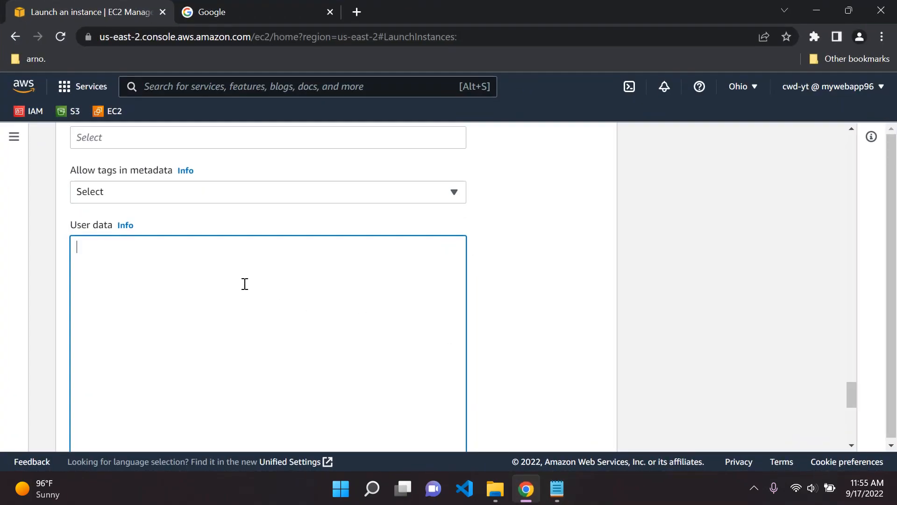
Insert the copied httpd installation script with the "Hello from Server 1!" page into the user data field and review the form.
{"action": "type", "text": "#!/bin/bash # User data code # Proceed to install httpd - (Amazon Linux 2 version) yum update -y yum install -y httpd systemctl start httpd systemctl enable httpd echo \"<h1> Hello from Server 1!</h1>\" > /var/www/html/index.html"}
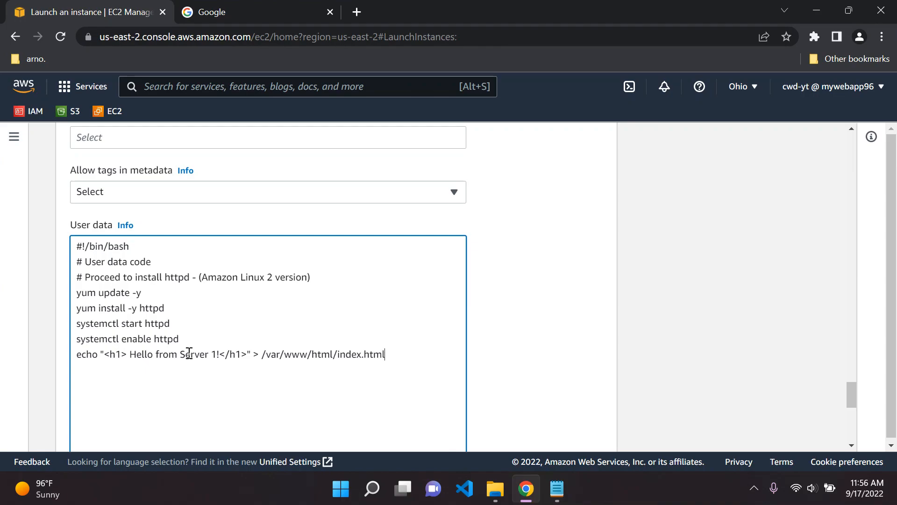
{"action": "scroll", "coordinate": [236, 292], "scroll_direction": "up", "scroll_amount": 20}
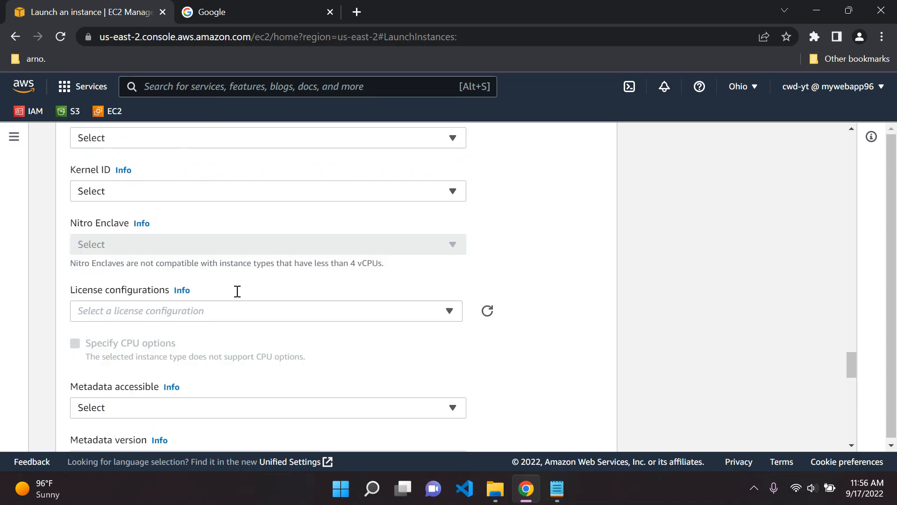
{"action": "scroll", "coordinate": [237, 292], "scroll_direction": "up", "scroll_amount": 10}
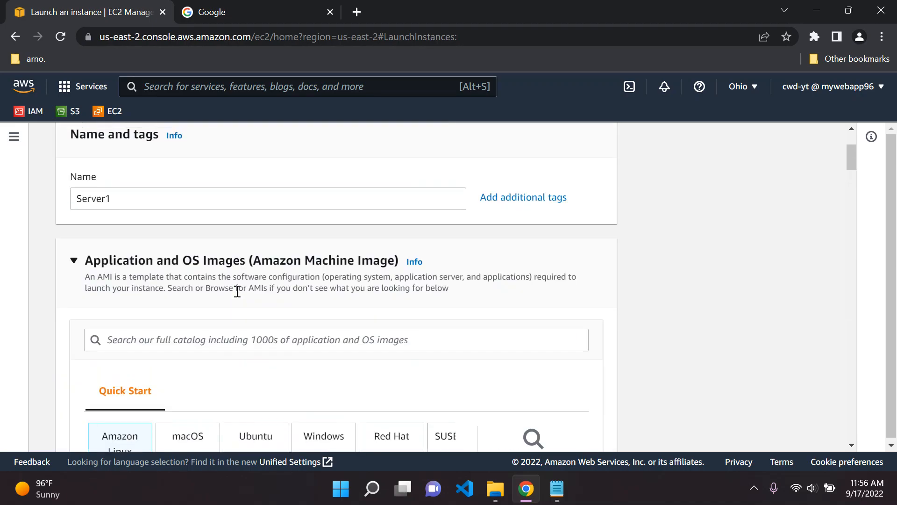
{"action": "left_click_drag", "start_coordinate": [847, 153], "coordinate": [862, 335]}
{"action": "scroll", "coordinate": [864, 369], "scroll_direction": "down", "scroll_amount": 10}
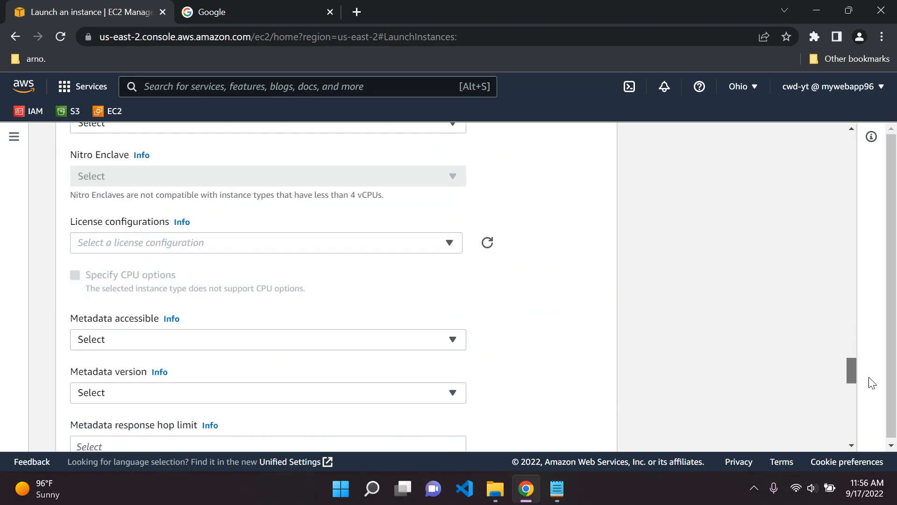
{"action": "scroll", "coordinate": [374, 346], "scroll_direction": "down", "scroll_amount": 1}
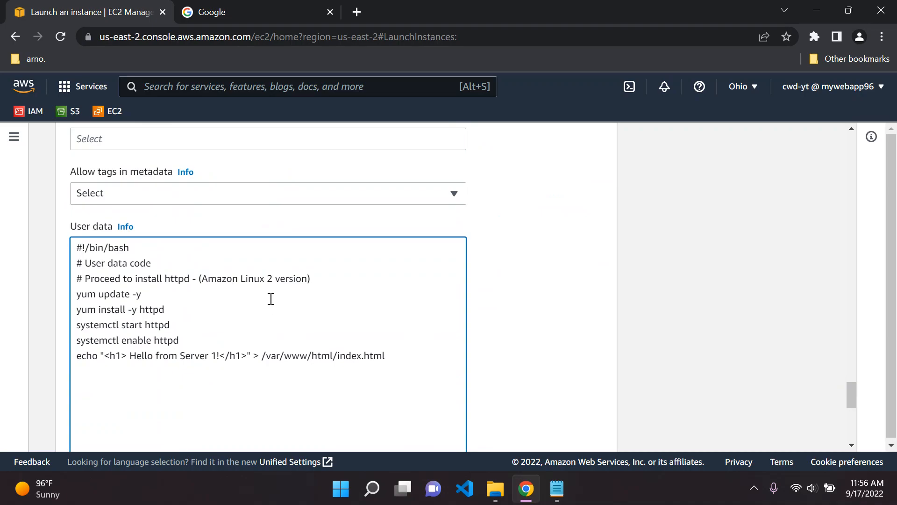
Review the launch summary of Server1 and launch the instance.
{"action": "scroll", "coordinate": [274, 296], "scroll_direction": "down", "scroll_amount": 9}
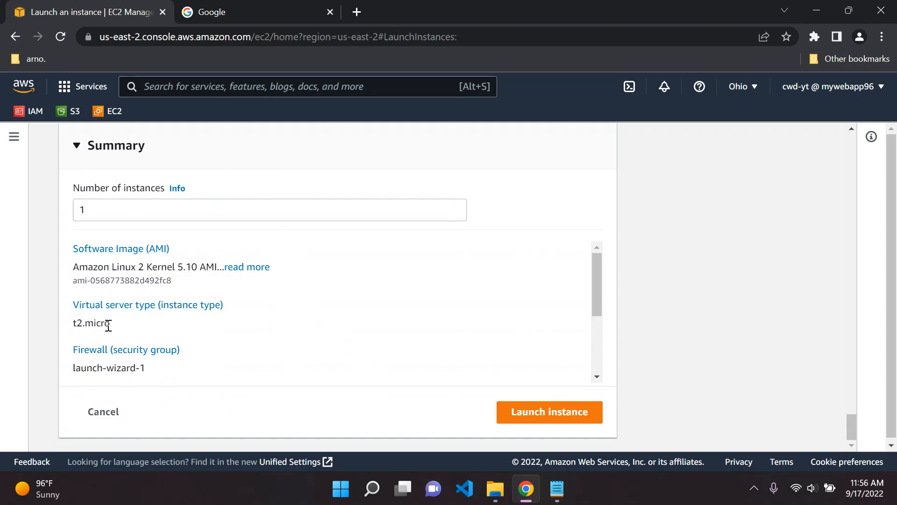
{"action": "scroll", "coordinate": [136, 332], "scroll_direction": "down", "scroll_amount": 2}
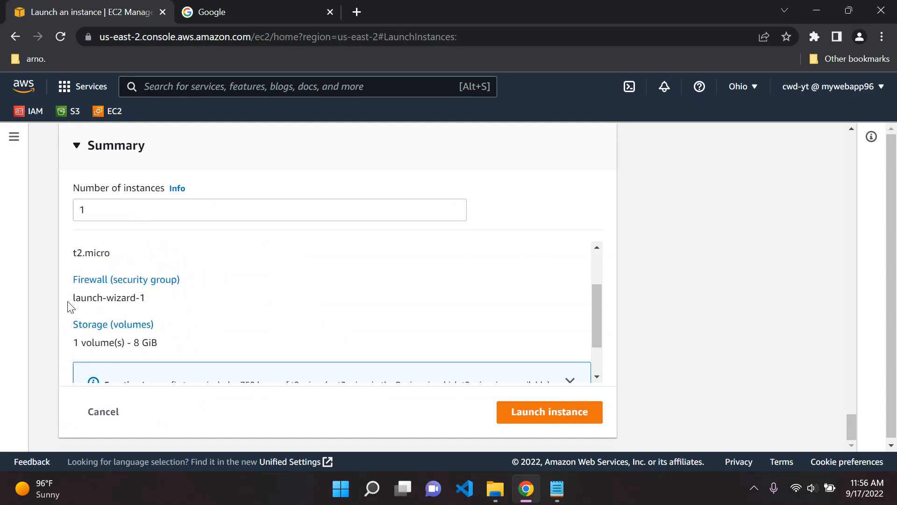
{"action": "scroll", "coordinate": [171, 303], "scroll_direction": "down", "scroll_amount": 1}
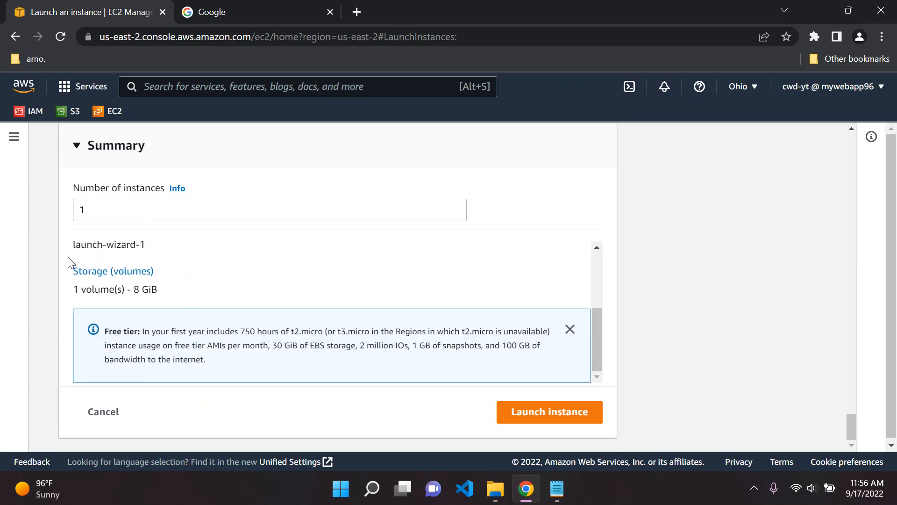
{"action": "left_click", "coordinate": [555, 415]}
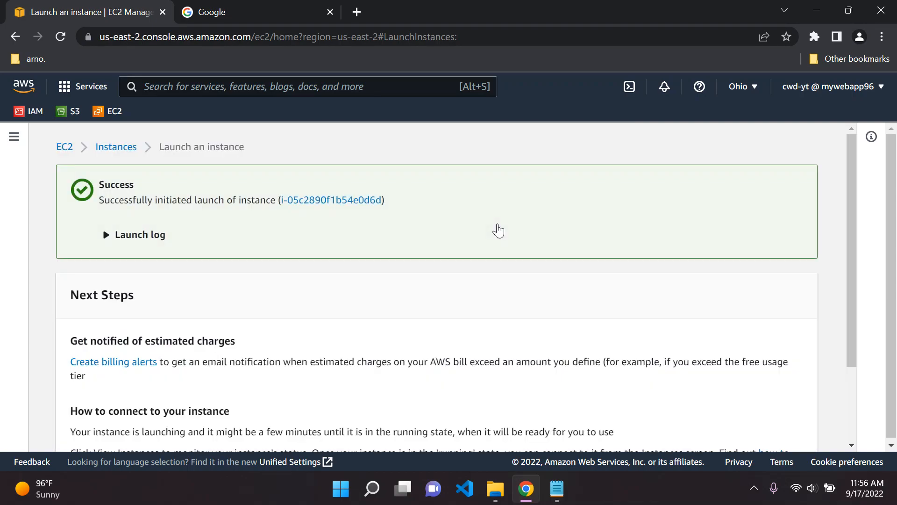
Go to the EC2 instances list and refresh it.
{"action": "left_click", "coordinate": [117, 148]}
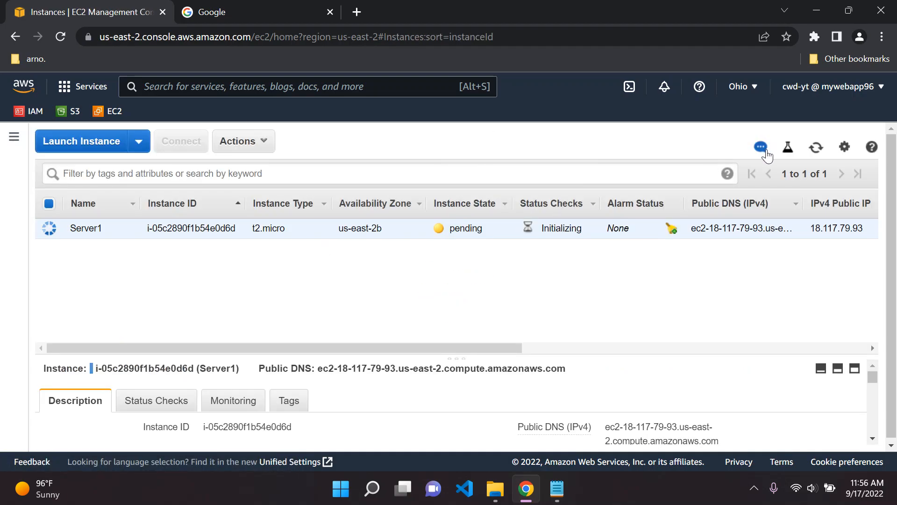
{"action": "left_click", "coordinate": [815, 150]}
{"action": "left_click", "coordinate": [814, 150]}
Turn on the New EC2 Experience and collapse the side navigation again.
{"action": "left_click", "coordinate": [15, 138]}
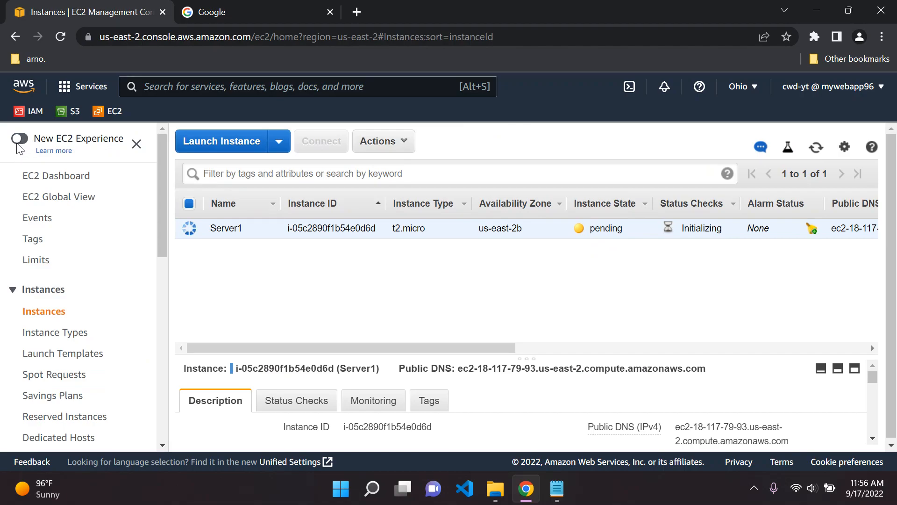
{"action": "left_click", "coordinate": [19, 138]}
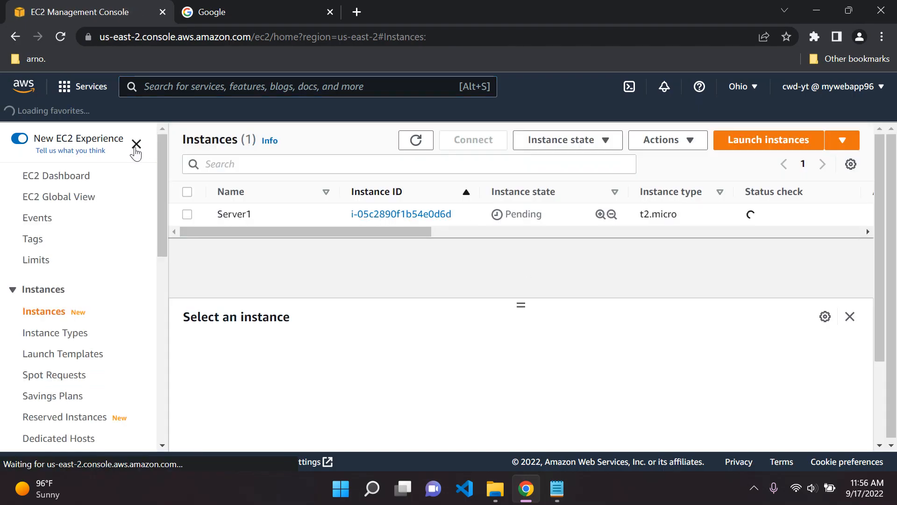
{"action": "left_click", "coordinate": [136, 144]}
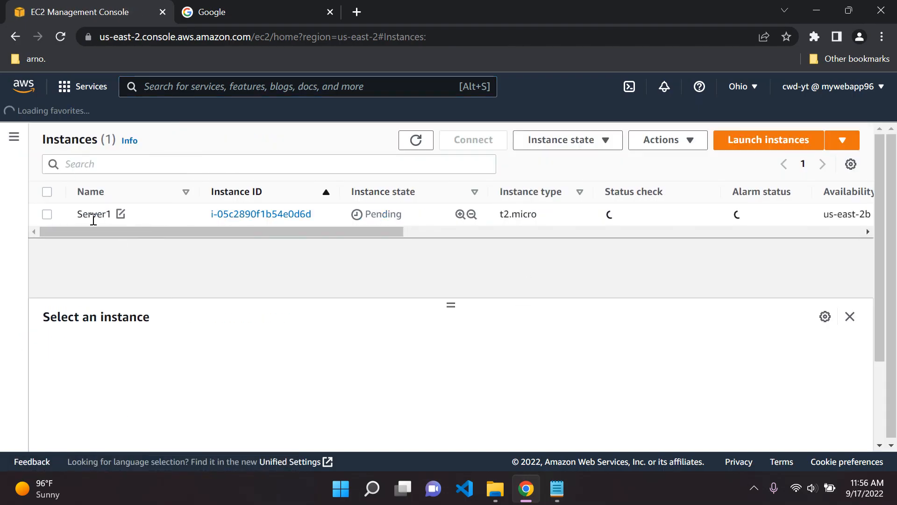
Start a new instance launch, dismiss the launch experience notice and name the instance Server2.
{"action": "left_click", "coordinate": [764, 148]}
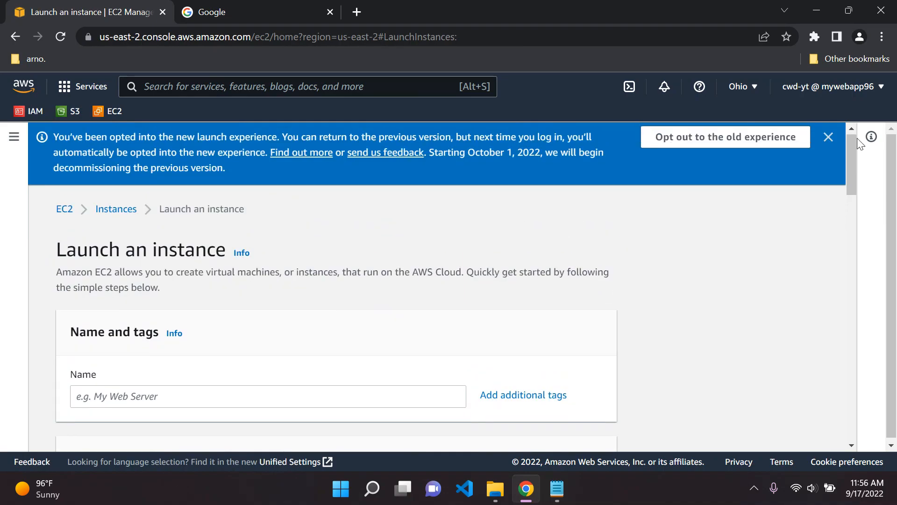
{"action": "left_click", "coordinate": [828, 139]}
{"action": "left_click", "coordinate": [181, 332]}
{"action": "type", "text": "S"}
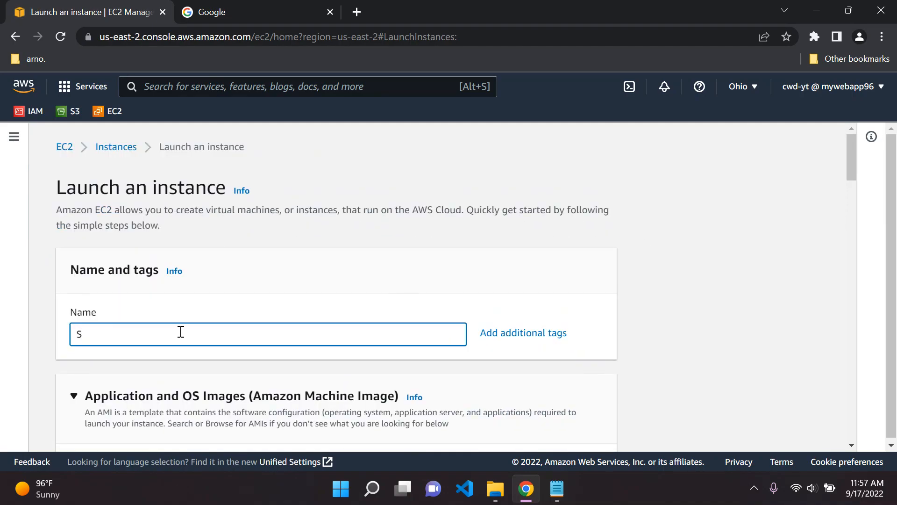
{"action": "type", "text": "erver2"}
{"action": "left_click", "coordinate": [257, 272]}
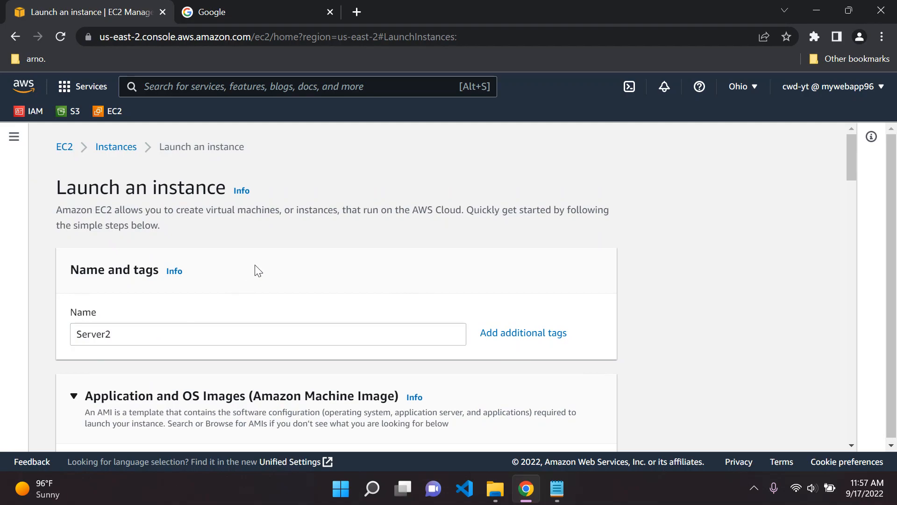
Keep the default Amazon Linux 2 image and t2.micro instance type, and assign the MyKP key pair for login.
{"action": "scroll", "coordinate": [255, 268], "scroll_direction": "down", "scroll_amount": 6}
{"action": "scroll", "coordinate": [126, 302], "scroll_direction": "down", "scroll_amount": 2}
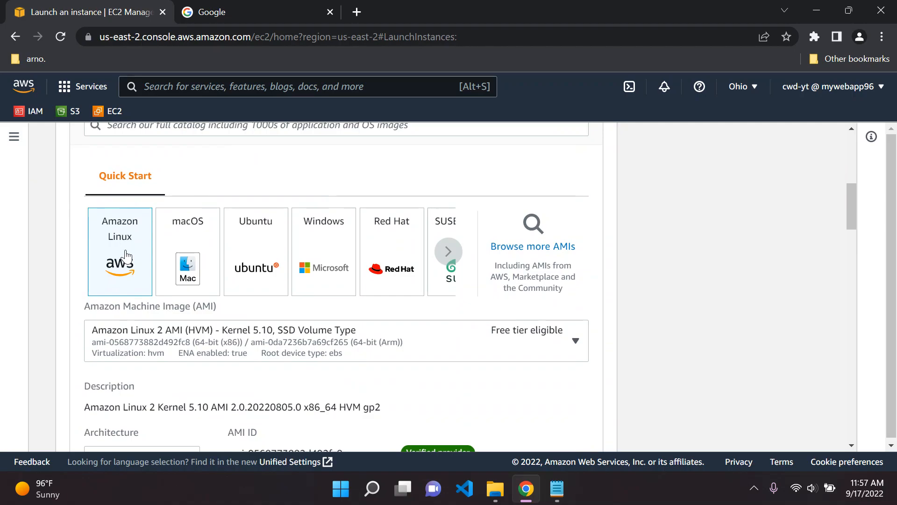
{"action": "scroll", "coordinate": [327, 324], "scroll_direction": "down", "scroll_amount": 2}
{"action": "scroll", "coordinate": [316, 323], "scroll_direction": "down", "scroll_amount": 2}
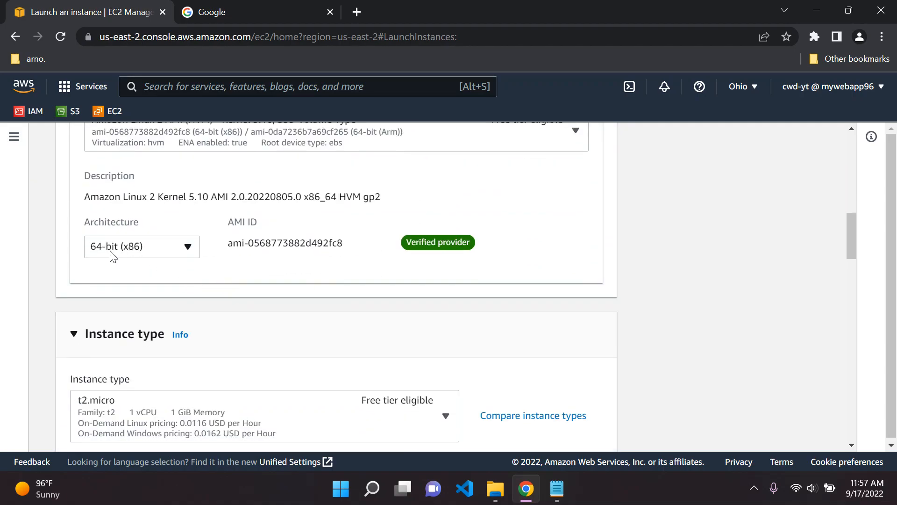
{"action": "scroll", "coordinate": [155, 250], "scroll_direction": "down", "scroll_amount": 3}
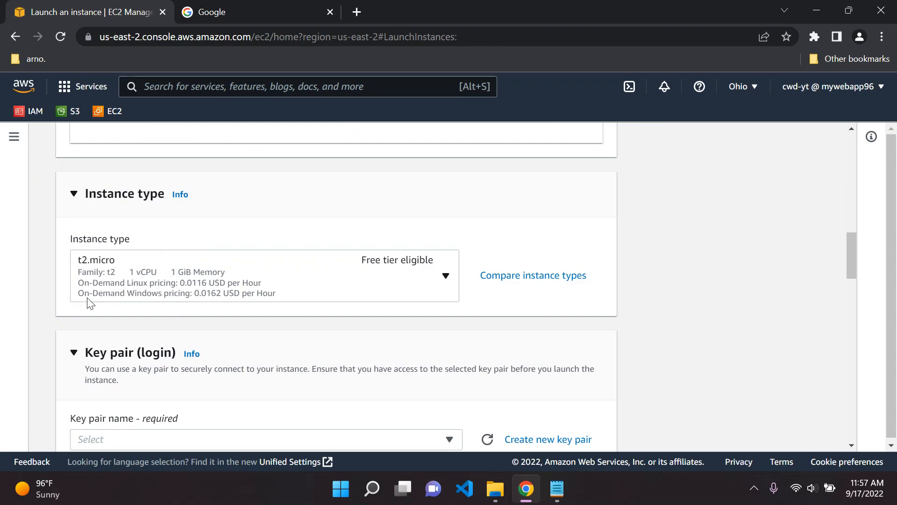
{"action": "scroll", "coordinate": [418, 269], "scroll_direction": "down", "scroll_amount": 3}
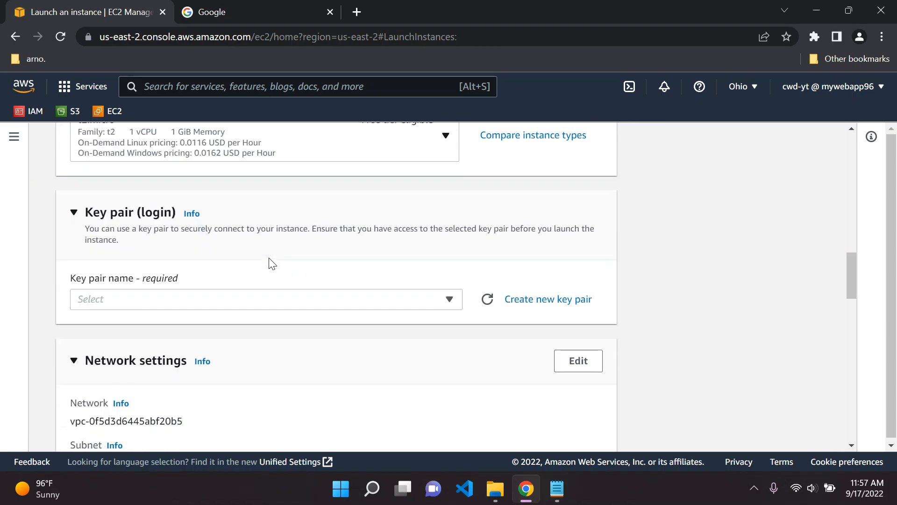
{"action": "left_click", "coordinate": [214, 299]}
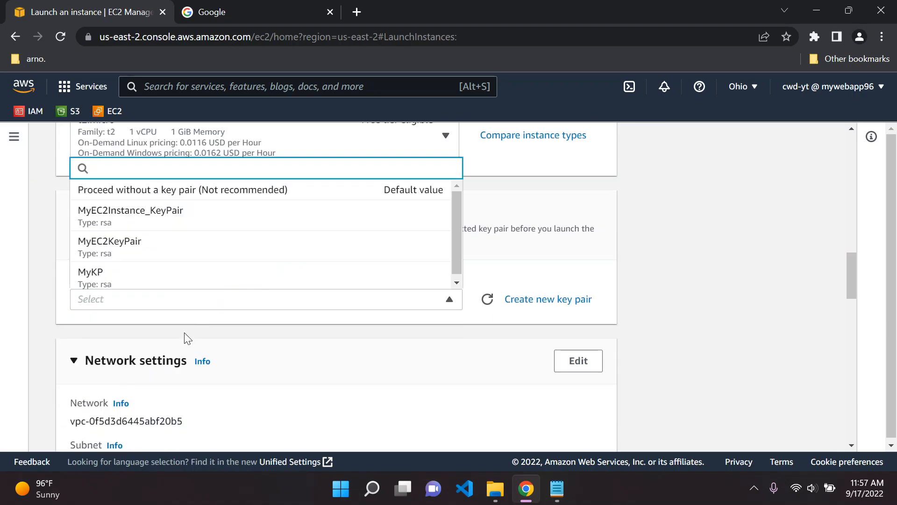
{"action": "left_click", "coordinate": [159, 277]}
Allow HTTP traffic from the internet for the new security group of Server2.
{"action": "scroll", "coordinate": [293, 259], "scroll_direction": "down", "scroll_amount": 5}
{"action": "scroll", "coordinate": [294, 260], "scroll_direction": "down", "scroll_amount": 3}
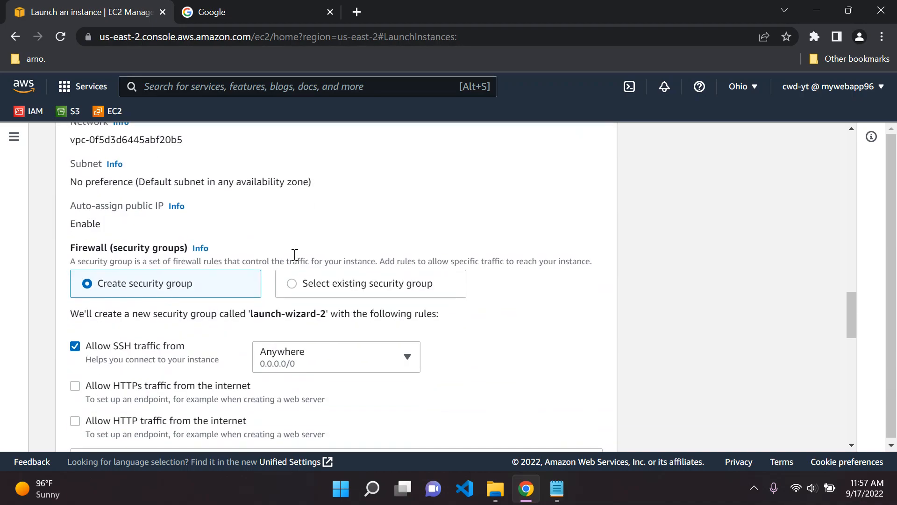
{"action": "left_click", "coordinate": [76, 353]}
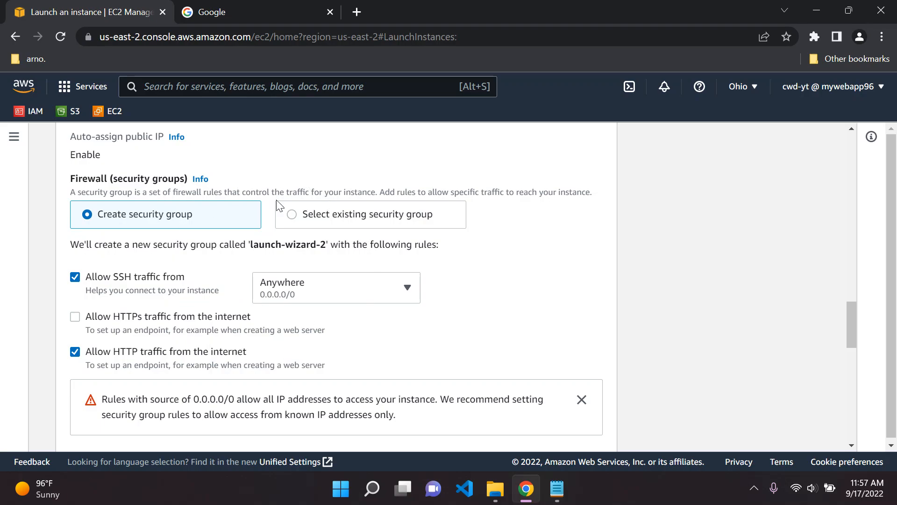
Switch the Server2 firewall to an existing security group, assign launch-wizard-1 and check the network settings.
{"action": "left_click", "coordinate": [292, 215]}
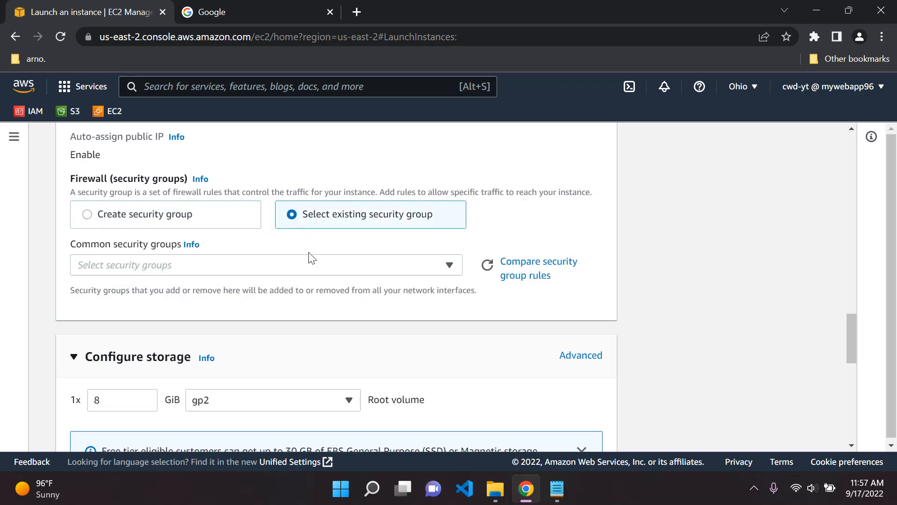
{"action": "left_click", "coordinate": [306, 267]}
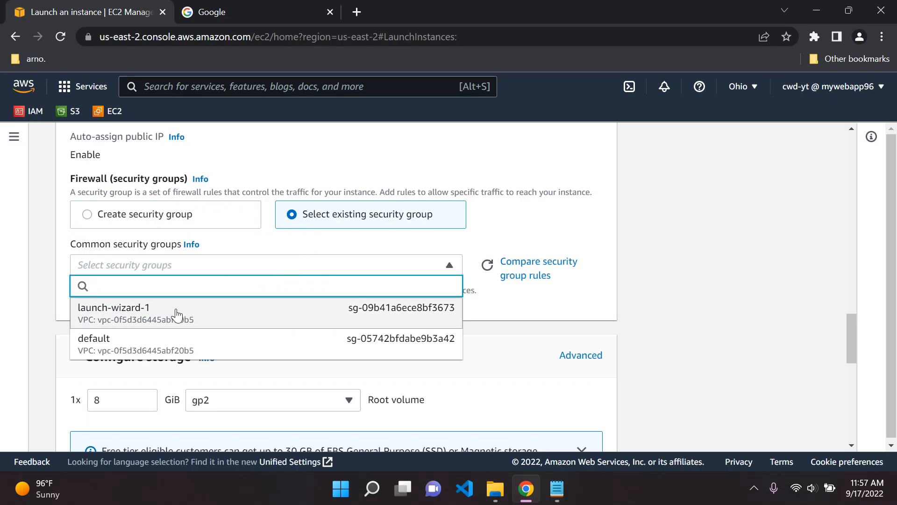
{"action": "left_click", "coordinate": [176, 316]}
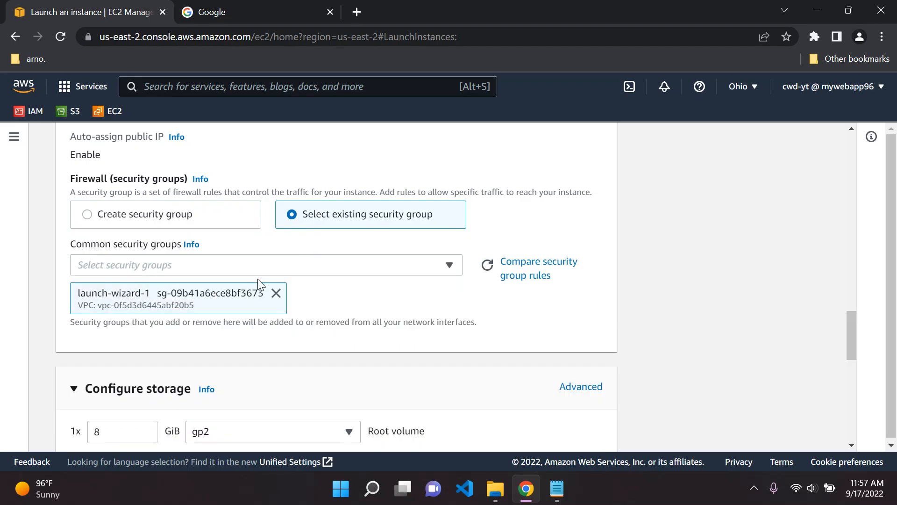
{"action": "left_click_drag", "start_coordinate": [848, 338], "coordinate": [849, 326]}
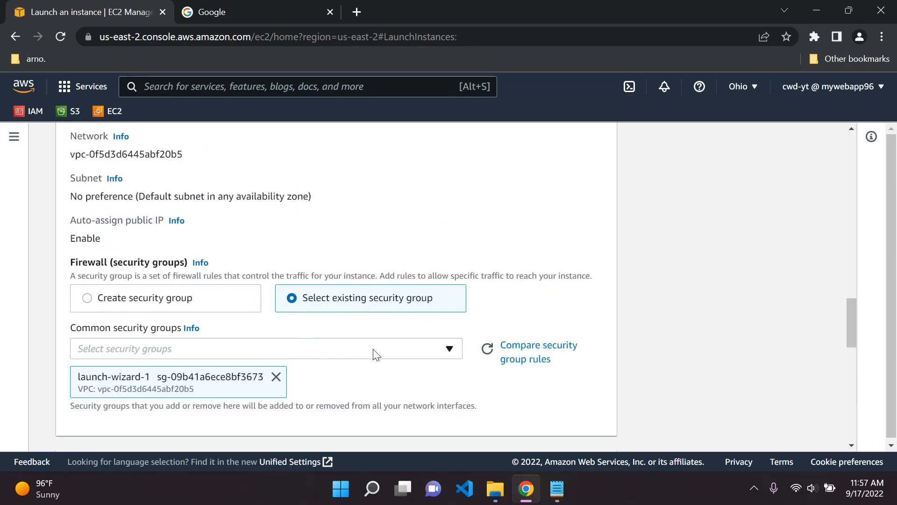
Expand the advanced details for Server2 and place the cursor in the empty user data field.
{"action": "left_click_drag", "start_coordinate": [852, 299], "coordinate": [846, 361]}
{"action": "scroll", "coordinate": [216, 264], "scroll_direction": "down", "scroll_amount": 4}
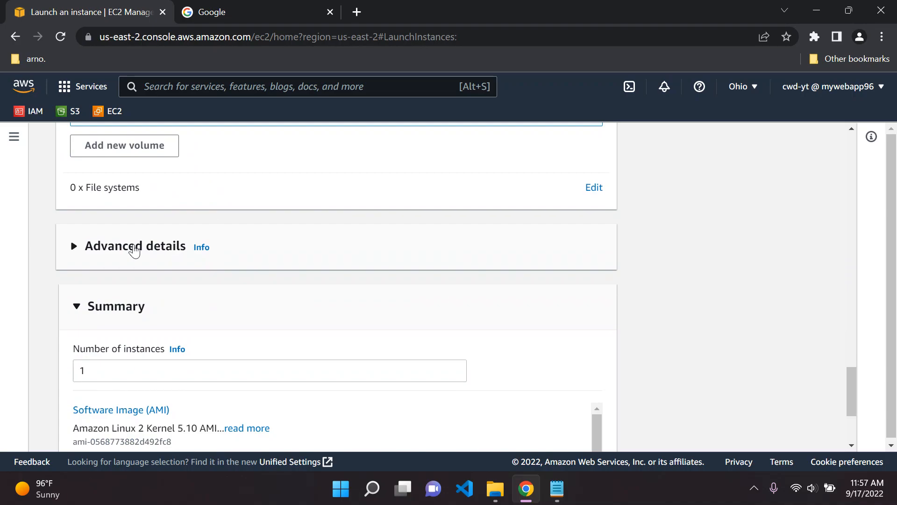
{"action": "left_click", "coordinate": [134, 248]}
{"action": "scroll", "coordinate": [282, 275], "scroll_direction": "down", "scroll_amount": 10}
{"action": "scroll", "coordinate": [284, 274], "scroll_direction": "down", "scroll_amount": 10}
{"action": "left_click", "coordinate": [176, 220]}
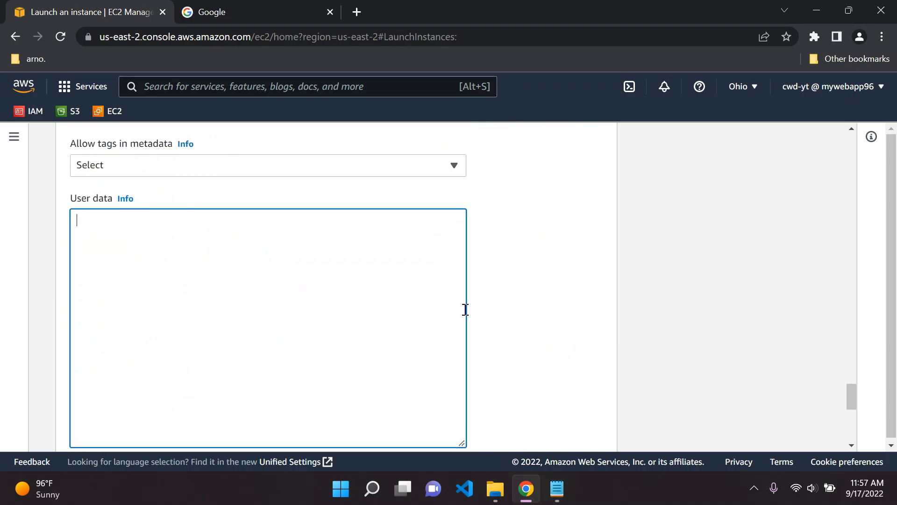
Close the Server 1 script in Notepad and copy the whole script from the desktop file "EC2 - user data - Server 2".
{"action": "left_click", "coordinate": [536, 479]}
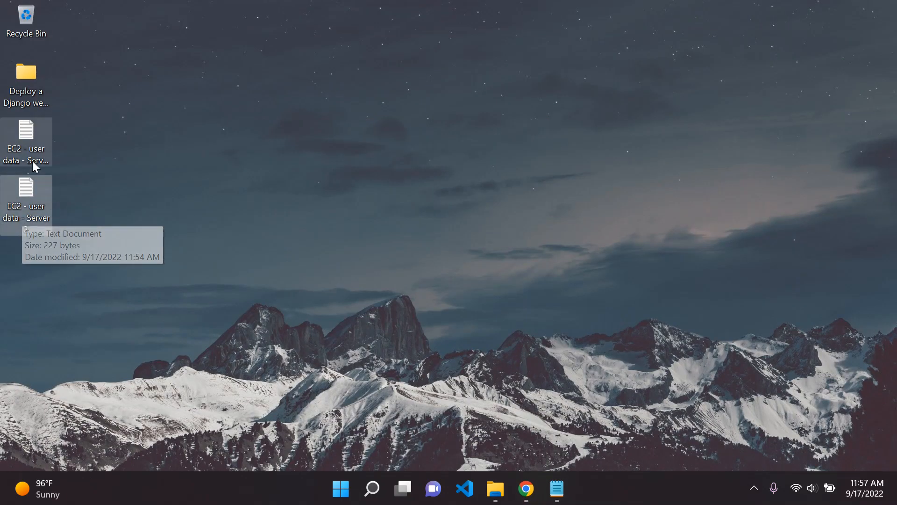
{"action": "left_click", "coordinate": [37, 147]}
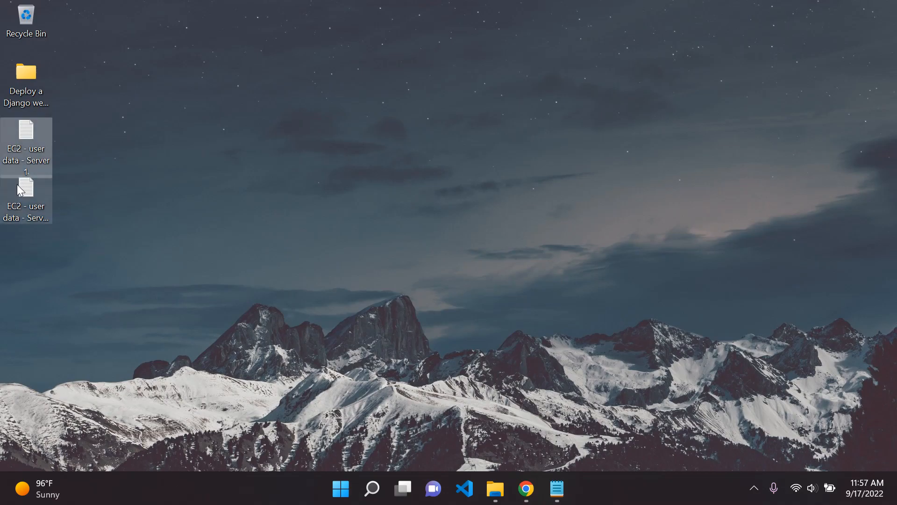
{"action": "left_click", "coordinate": [35, 205]}
{"action": "left_click", "coordinate": [557, 488]}
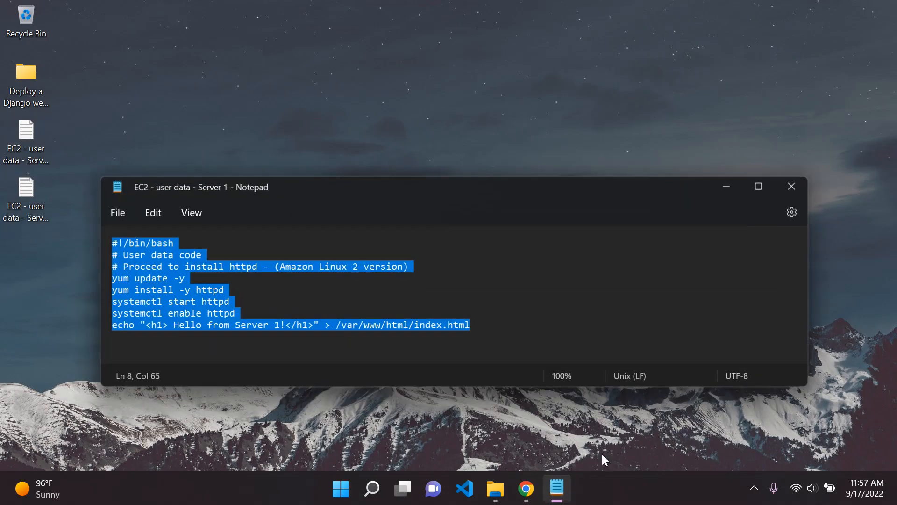
{"action": "left_click", "coordinate": [788, 184]}
{"action": "double_click", "coordinate": [26, 187]}
{"action": "key", "text": "ctrl+a"}
{"action": "key", "text": "ctrl+c"}
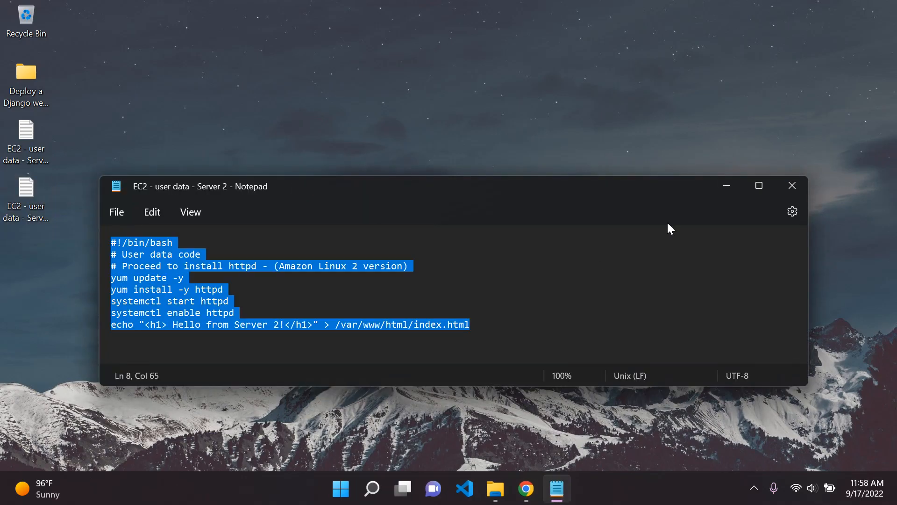
Minimize Notepad, return to the launch form in Chrome and paste the "Hello from Server 2!" script into the user data field.
{"action": "left_click", "coordinate": [727, 187]}
{"action": "left_click", "coordinate": [526, 489]}
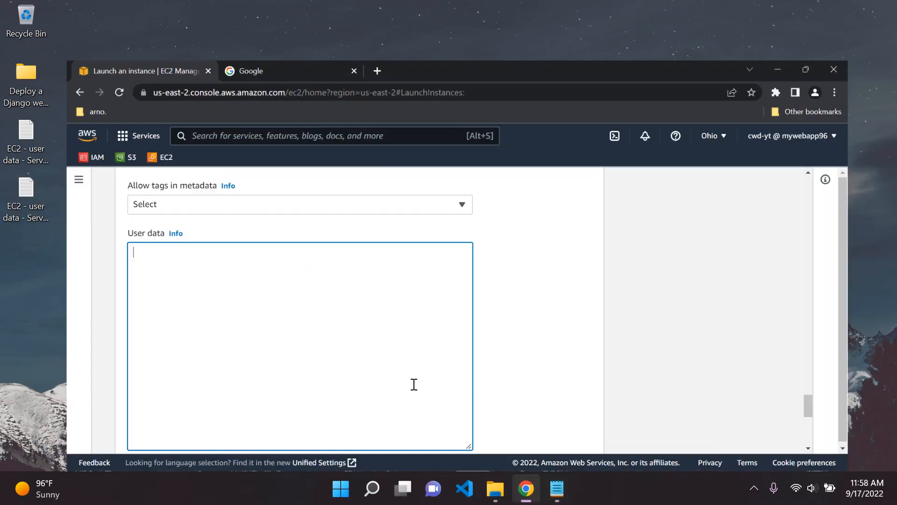
{"action": "key", "text": "ctrl+v"}
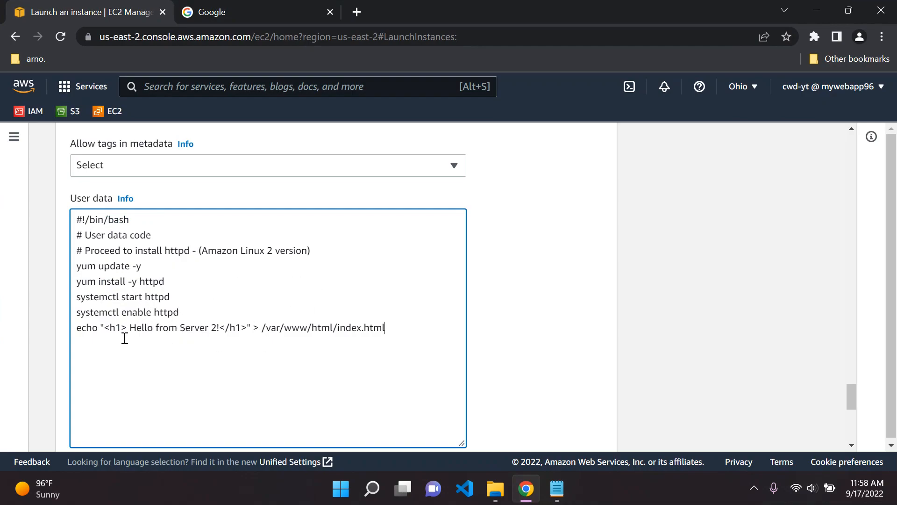
Review the Server2 user data script, name and summary, and launch the instance.
{"action": "left_click_drag", "start_coordinate": [133, 326], "coordinate": [222, 327]}
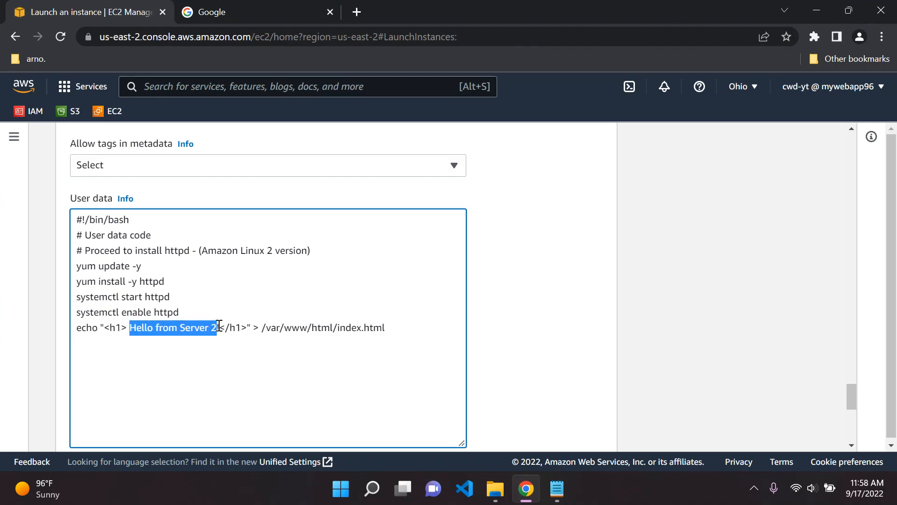
{"action": "left_click", "coordinate": [220, 299]}
{"action": "left_click_drag", "start_coordinate": [851, 393], "coordinate": [850, 140]}
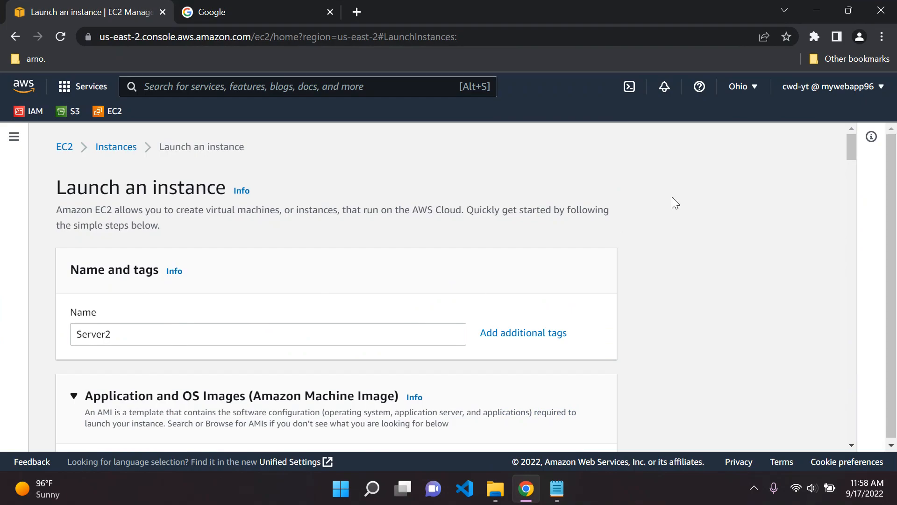
{"action": "left_click_drag", "start_coordinate": [849, 149], "coordinate": [849, 432]}
{"action": "scroll", "coordinate": [467, 311], "scroll_direction": "down", "scroll_amount": 2}
{"action": "scroll", "coordinate": [150, 273], "scroll_direction": "up", "scroll_amount": 2}
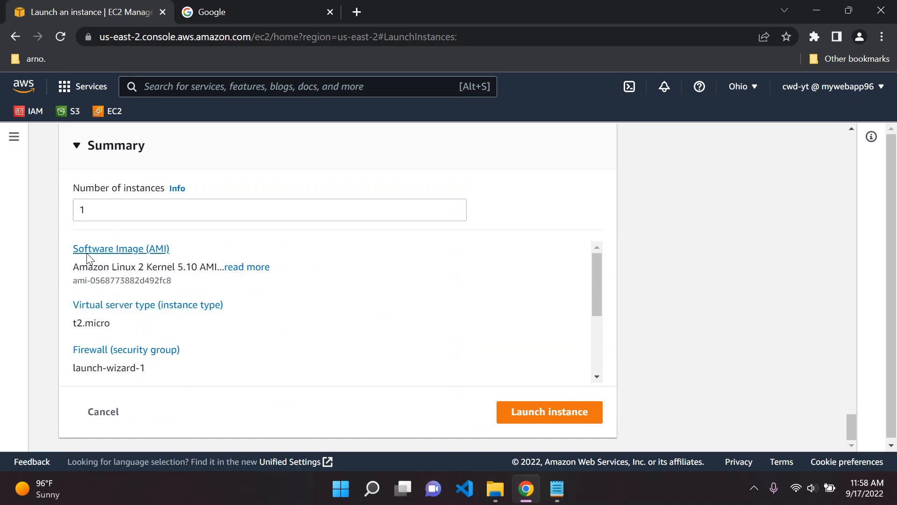
{"action": "scroll", "coordinate": [117, 289], "scroll_direction": "down", "scroll_amount": 1}
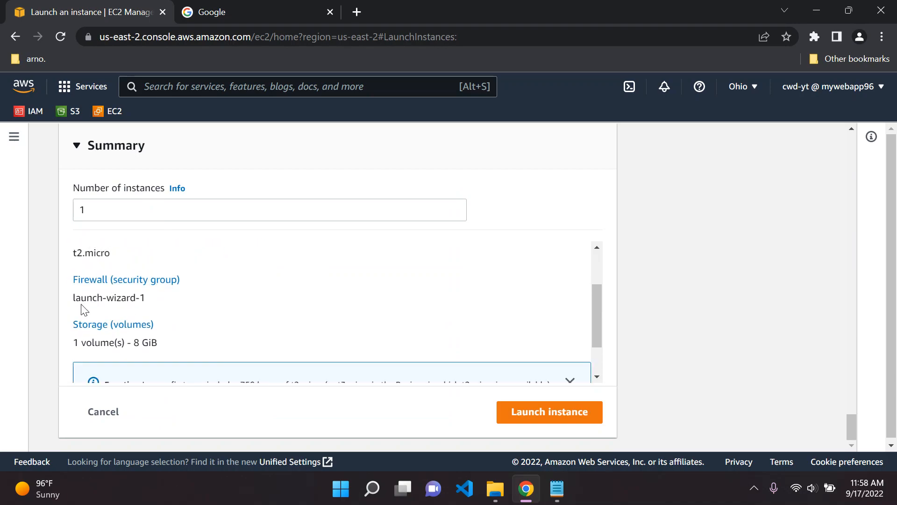
{"action": "left_click", "coordinate": [535, 422]}
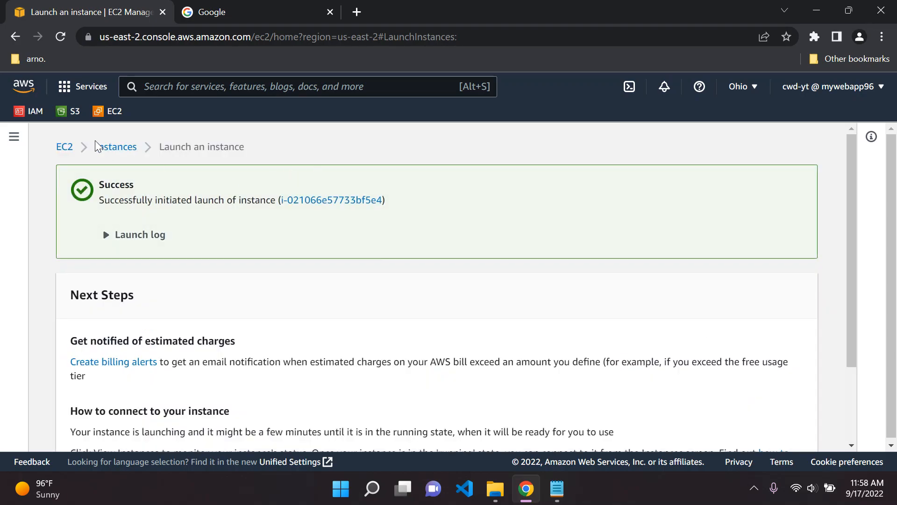
Return to the instances list and refresh it to check the instance state of Server2.
{"action": "left_click", "coordinate": [105, 148]}
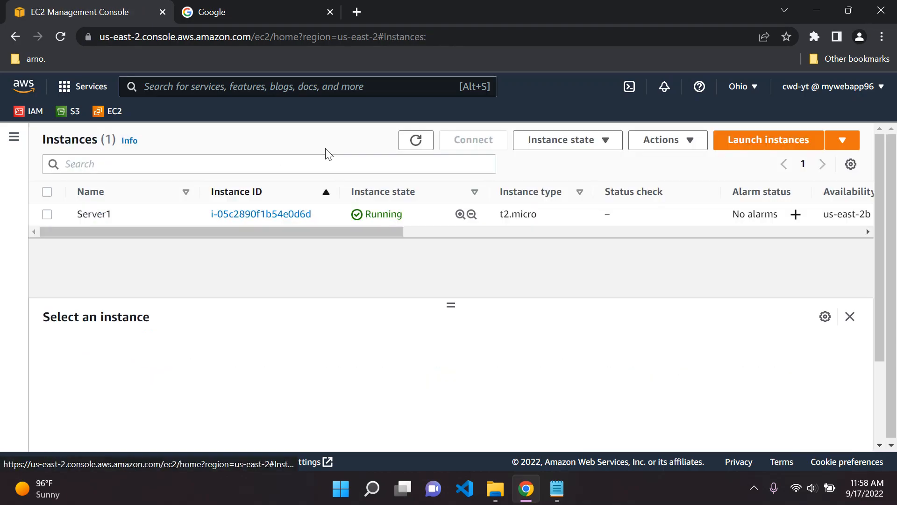
{"action": "left_click", "coordinate": [415, 141]}
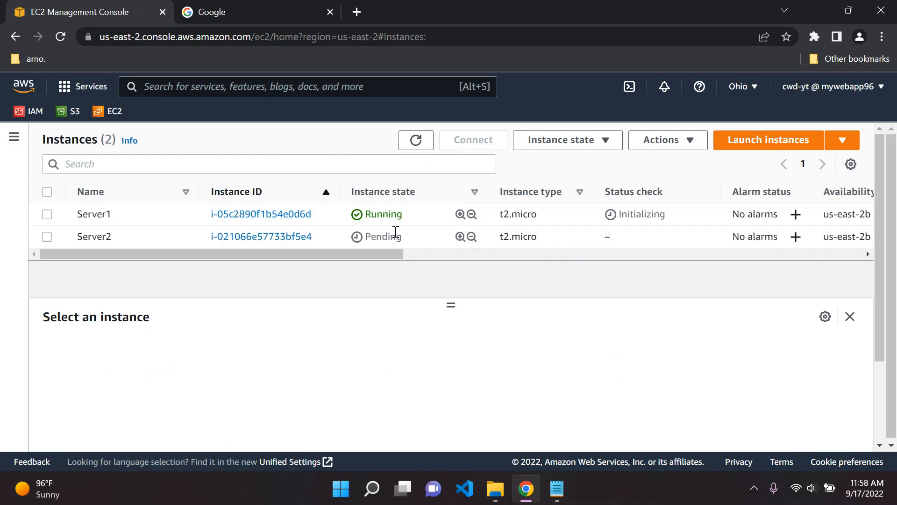
{"action": "left_click", "coordinate": [418, 146]}
{"action": "left_click", "coordinate": [416, 140]}
{"action": "left_click", "coordinate": [416, 141]}
Refresh the instances list and examine the status checks of Server1 and Server2.
{"action": "left_click_drag", "start_coordinate": [605, 192], "coordinate": [667, 199]}
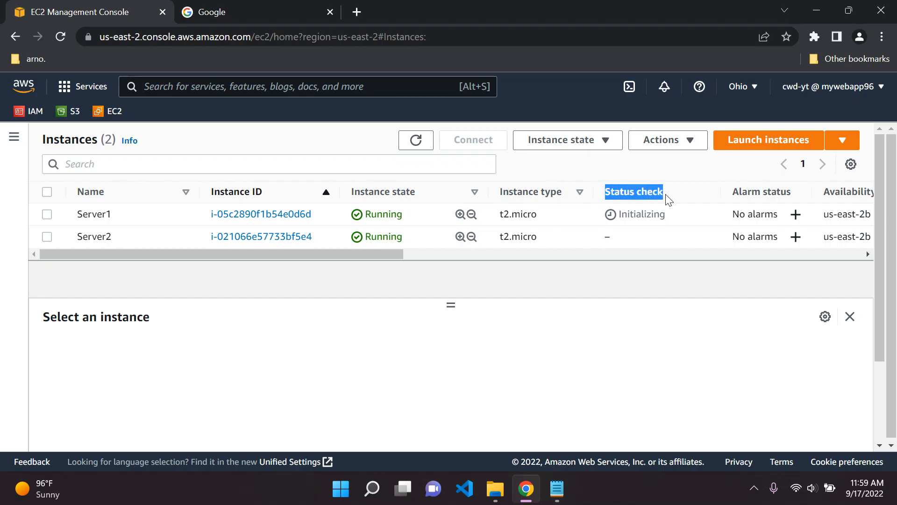
{"action": "left_click", "coordinate": [414, 141]}
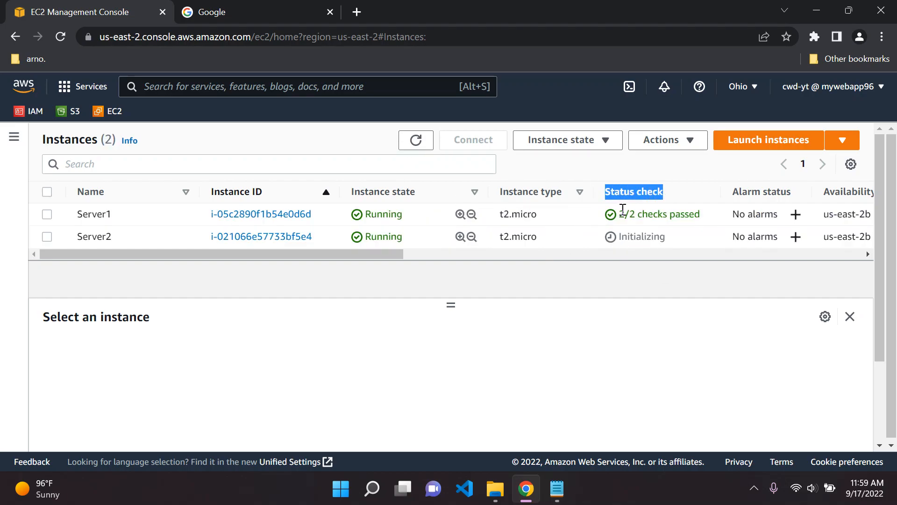
{"action": "left_click_drag", "start_coordinate": [623, 214], "coordinate": [679, 214]}
{"action": "left_click_drag", "start_coordinate": [621, 237], "coordinate": [664, 239]}
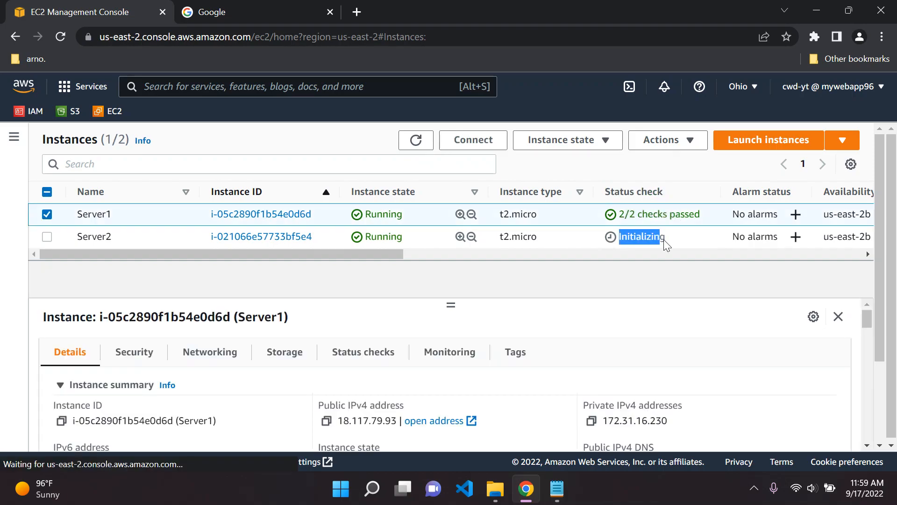
{"action": "left_click", "coordinate": [46, 236]}
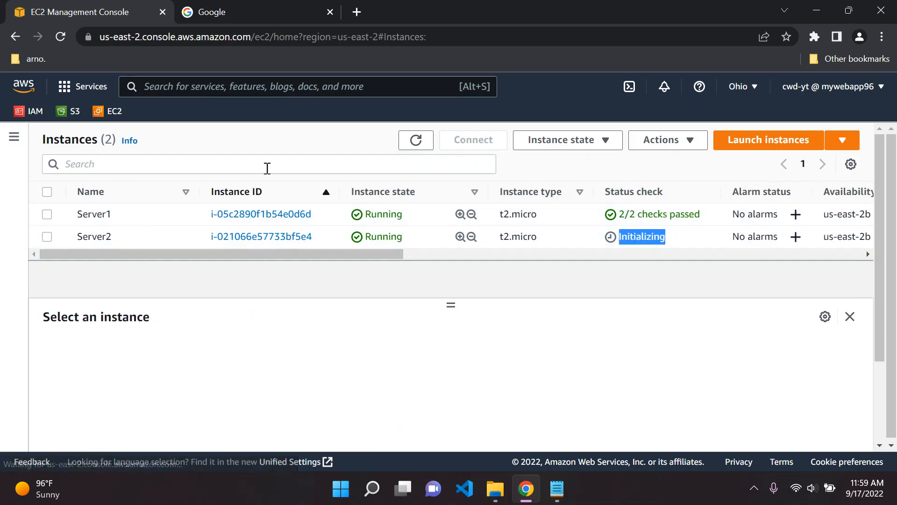
{"action": "left_click", "coordinate": [351, 134]}
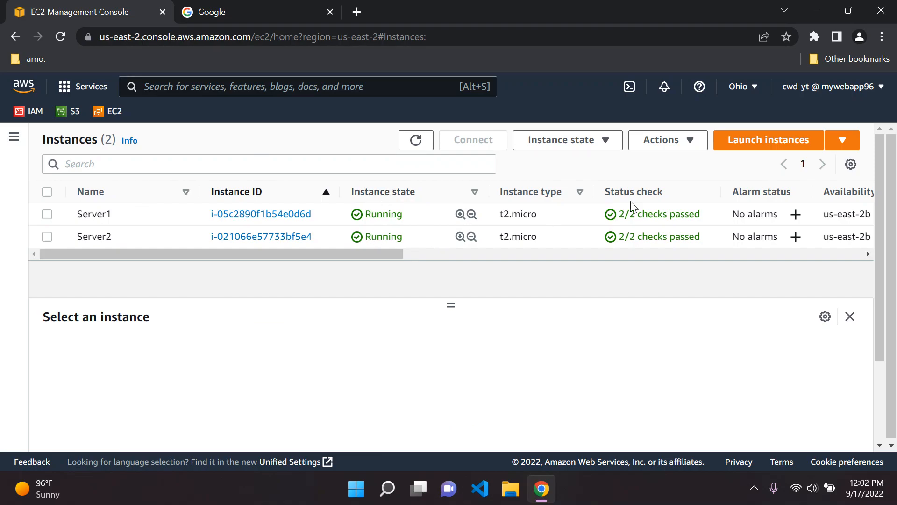
{"action": "left_click", "coordinate": [416, 139]}
Open Server1's public IPv4 address in a new tab and load it over http instead of https.
{"action": "left_click", "coordinate": [47, 215]}
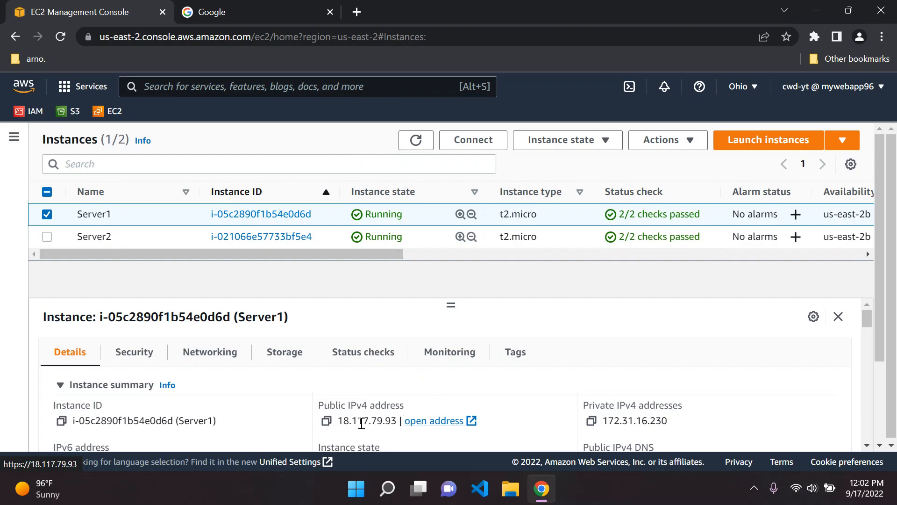
{"action": "left_click", "coordinate": [441, 421]}
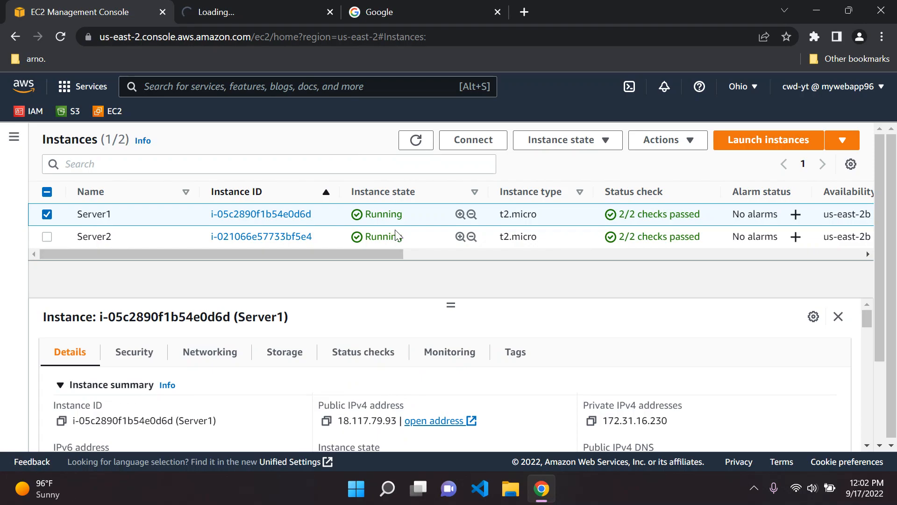
{"action": "left_click", "coordinate": [219, 14]}
{"action": "left_click", "coordinate": [190, 38]}
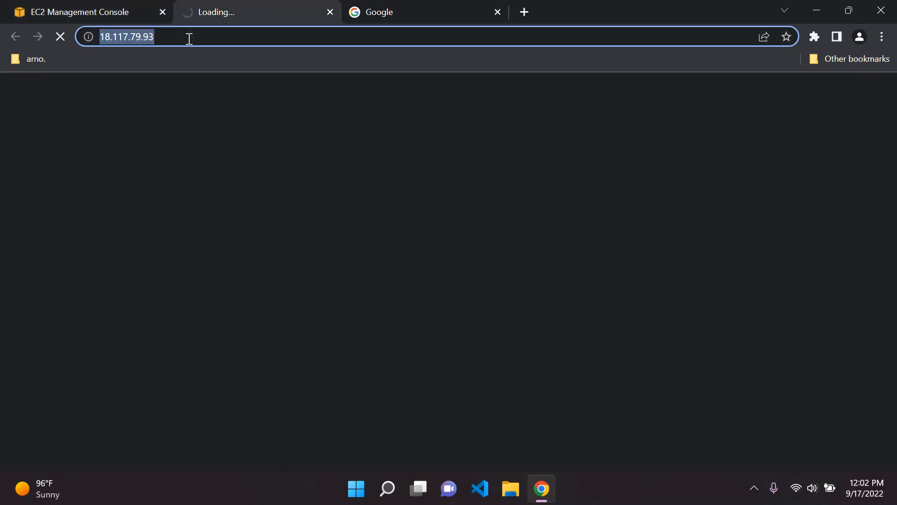
{"action": "left_click", "coordinate": [189, 37]}
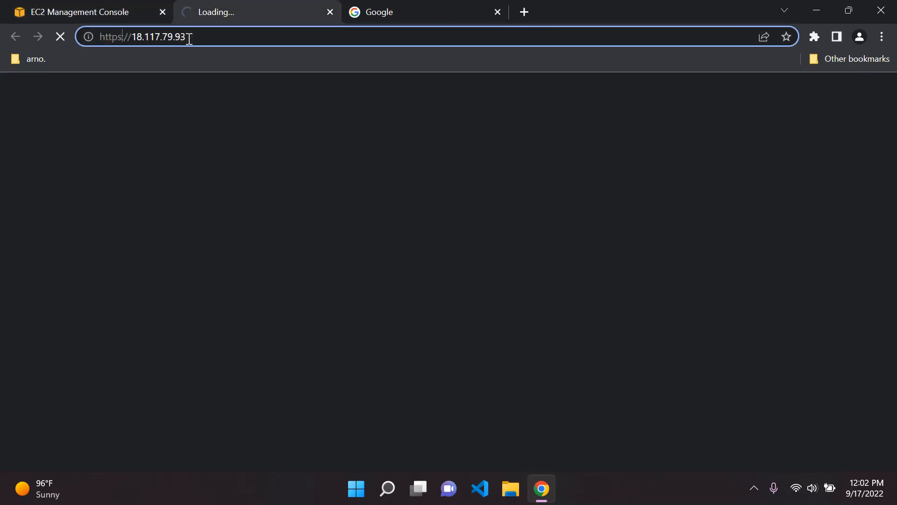
{"action": "key", "text": "BackSpace"}
{"action": "key", "text": "Return"}
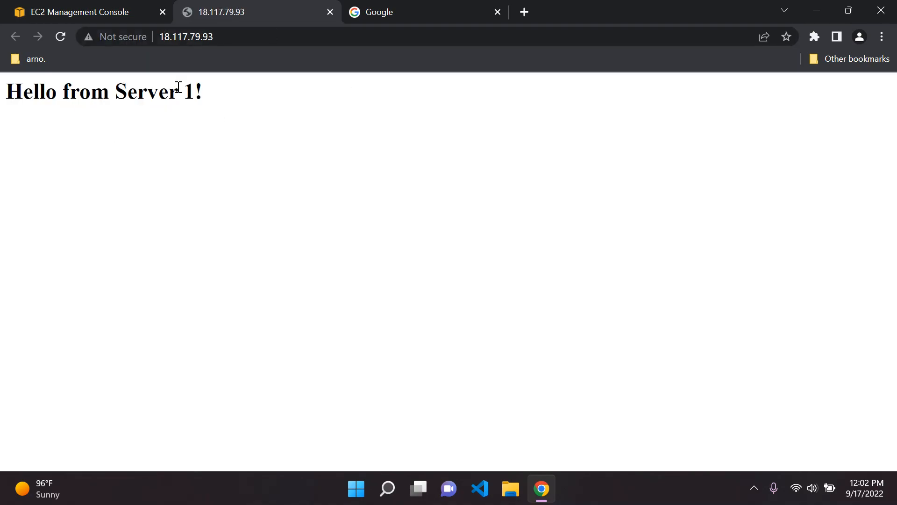
{"action": "left_click", "coordinate": [132, 9]}
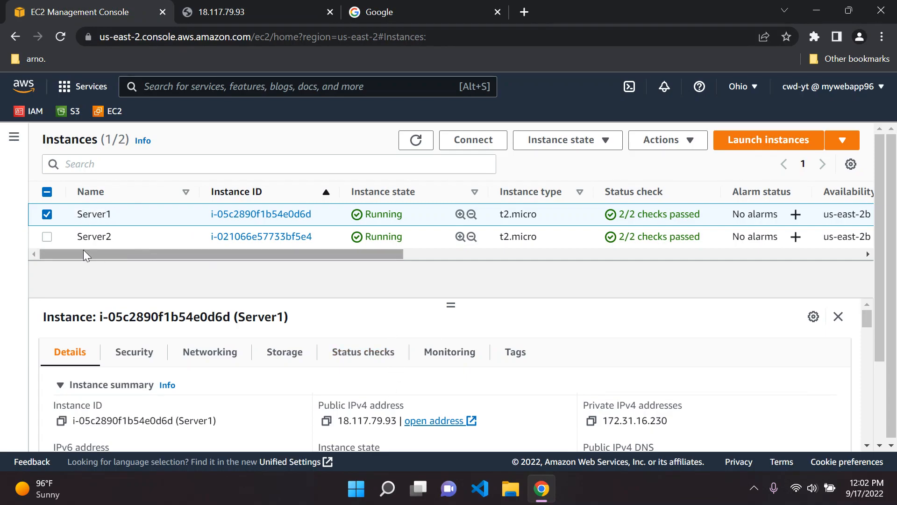
{"action": "left_click", "coordinate": [48, 215]}
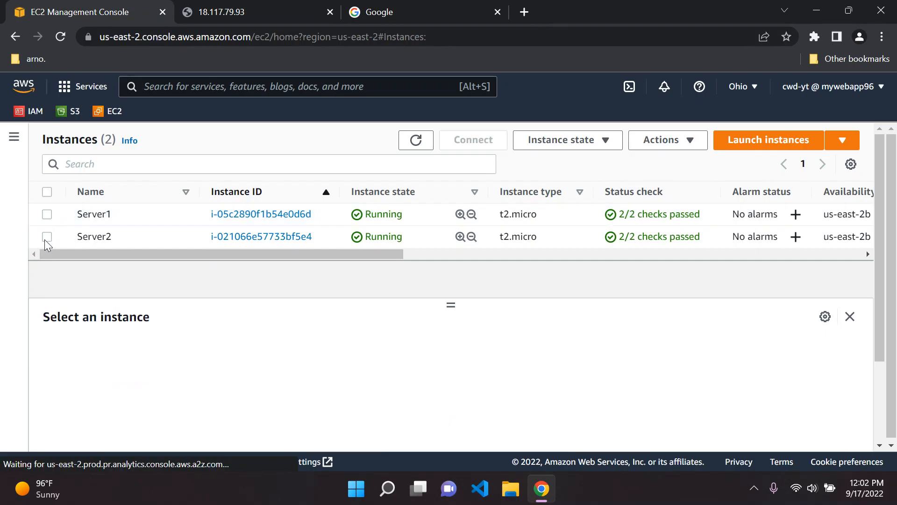
{"action": "left_click", "coordinate": [46, 240]}
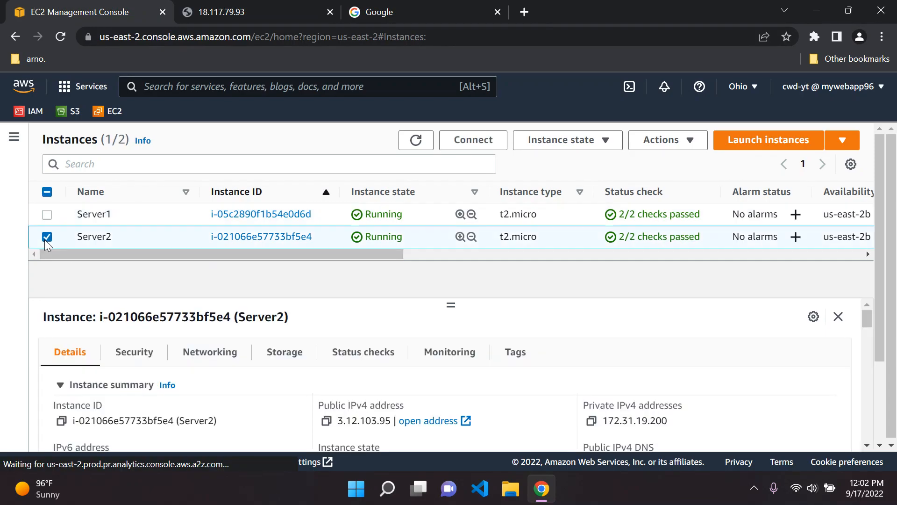
{"action": "left_click", "coordinate": [429, 421]}
{"action": "left_click_drag", "start_coordinate": [256, 8], "coordinate": [390, 6]}
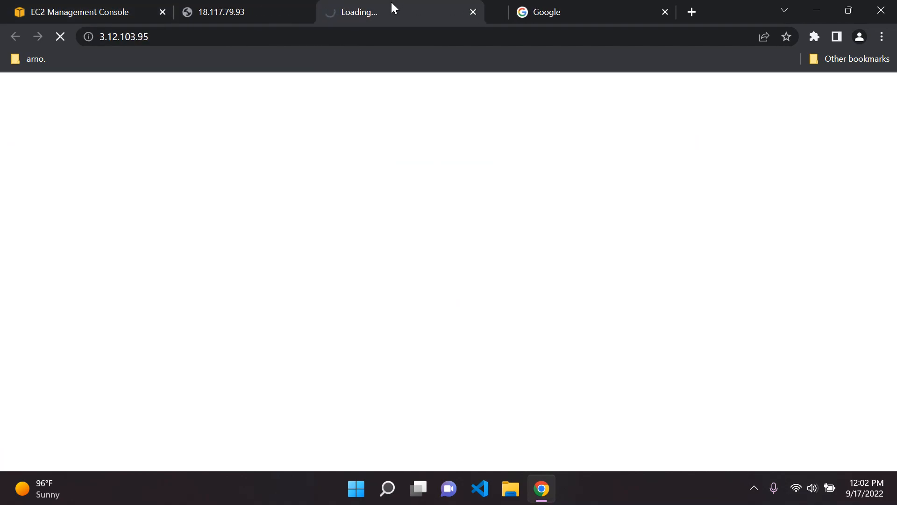
{"action": "left_click", "coordinate": [266, 36]}
{"action": "left_click", "coordinate": [267, 37]}
{"action": "key", "text": "Left"}
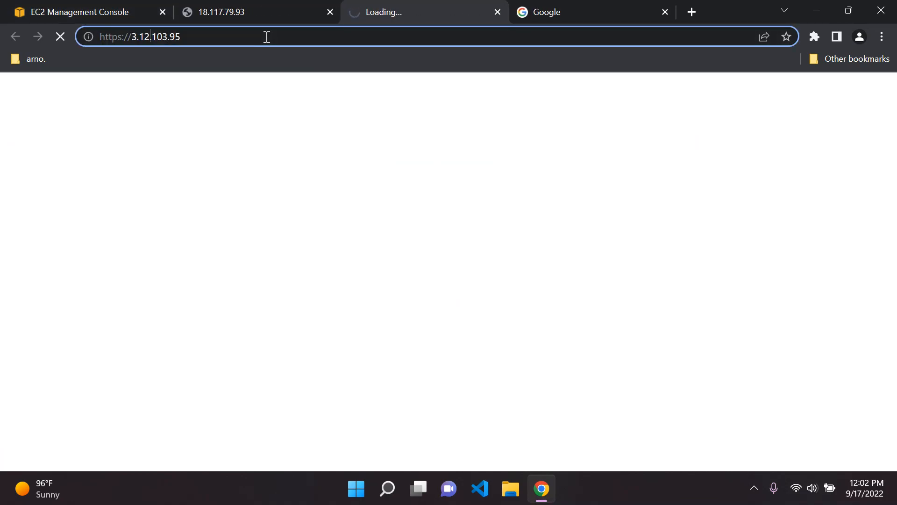
{"action": "key", "text": "BackSpace"}
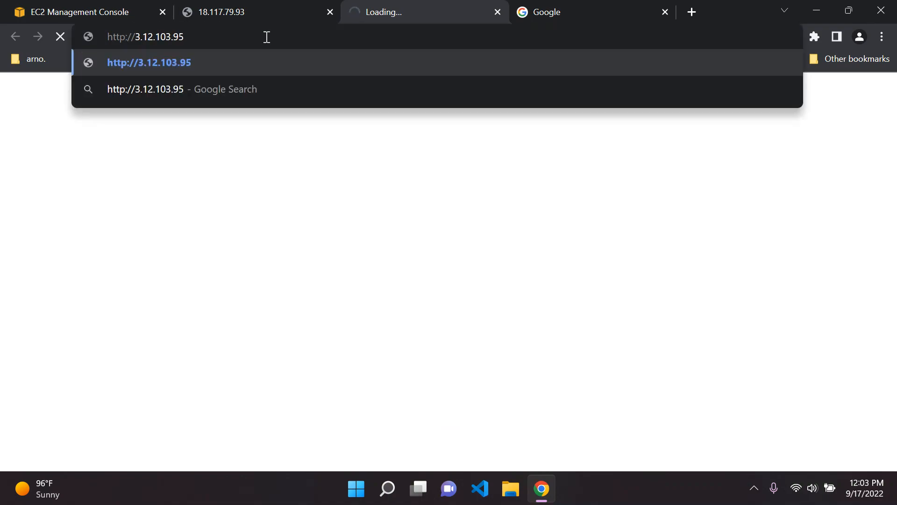
{"action": "key", "text": "Return"}
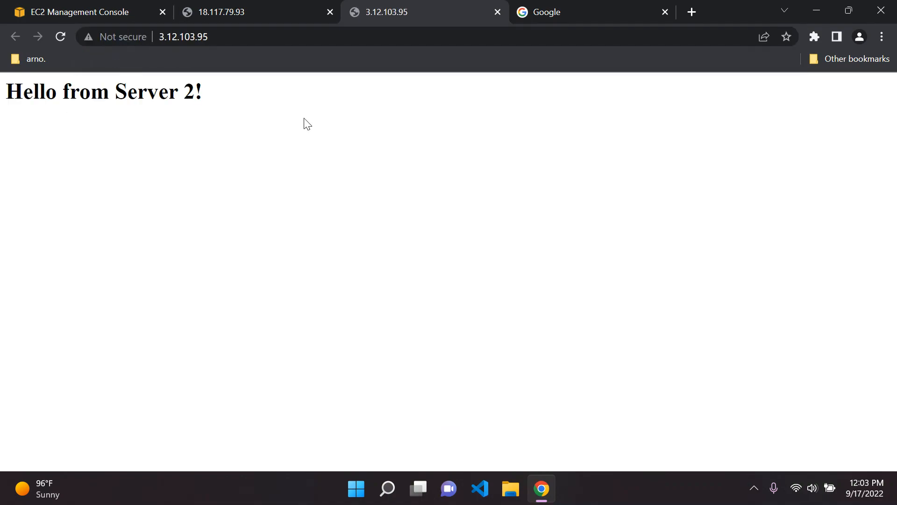
Compare the web pages served by Server1 and Server2 by alternating between them.
{"action": "left_click_drag", "start_coordinate": [1, 96], "coordinate": [287, 109]}
{"action": "left_click", "coordinate": [287, 109]}
{"action": "left_click", "coordinate": [271, 3]}
{"action": "left_click", "coordinate": [416, 5]}
{"action": "left_click", "coordinate": [283, 6]}
{"action": "left_click", "coordinate": [407, 4]}
{"action": "left_click", "coordinate": [305, 4]}
{"action": "left_click", "coordinate": [400, 5]}
{"action": "left_click", "coordinate": [272, 5]}
{"action": "left_click", "coordinate": [399, 6]}
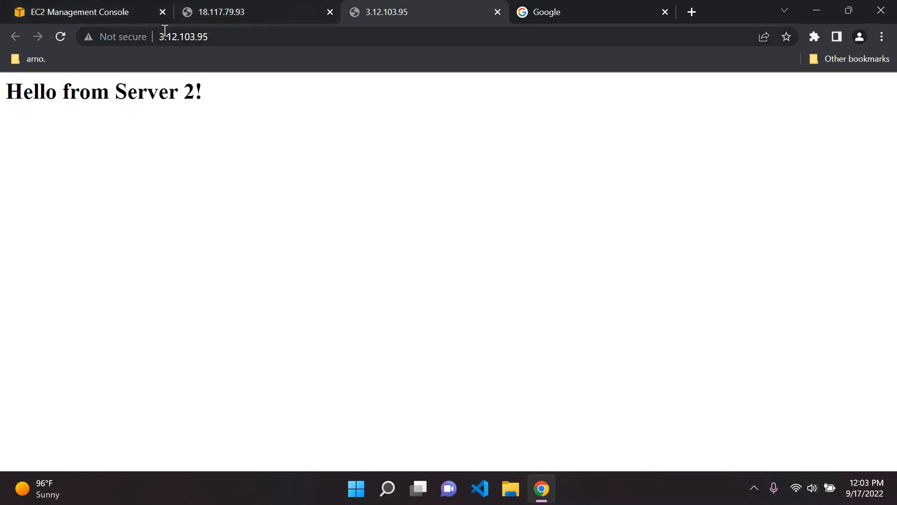
Copy Server2's public IPv4 address from the instance details and load it in the existing Server2 page tab.
{"action": "left_click", "coordinate": [148, 12]}
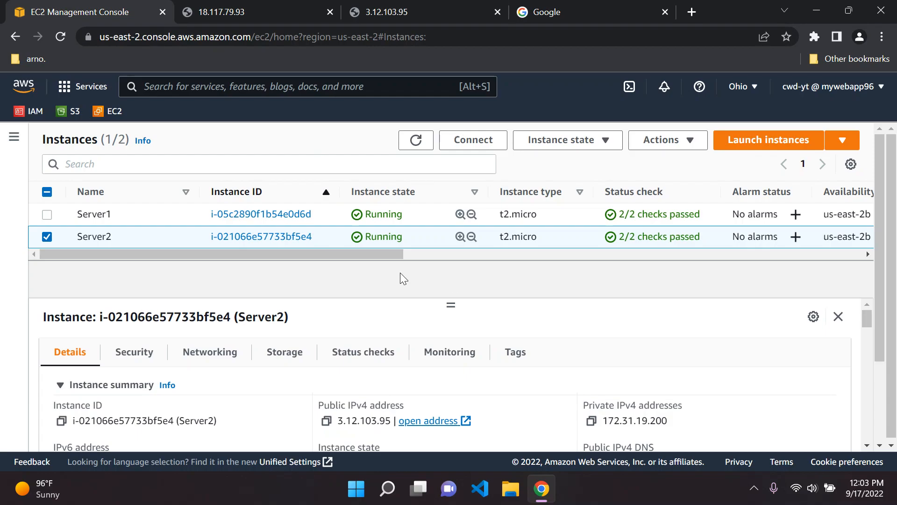
{"action": "left_click", "coordinate": [422, 423]}
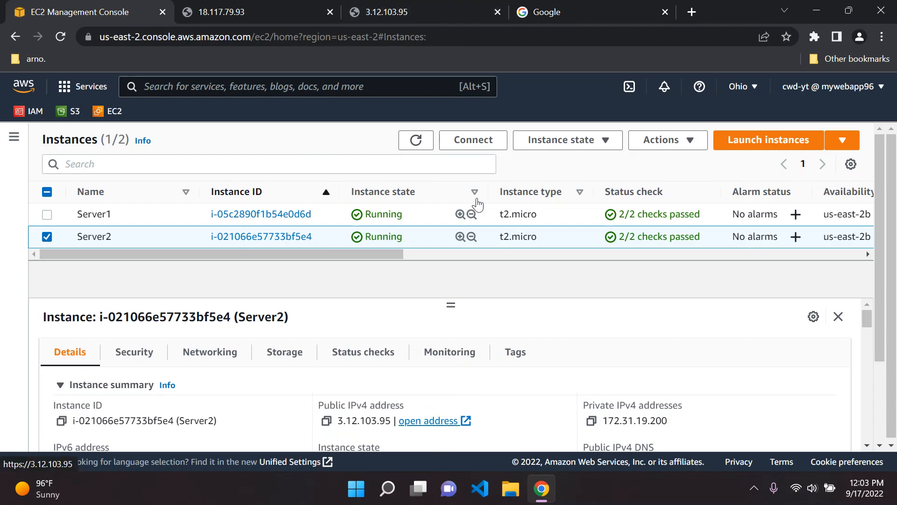
{"action": "left_click", "coordinate": [250, 38]}
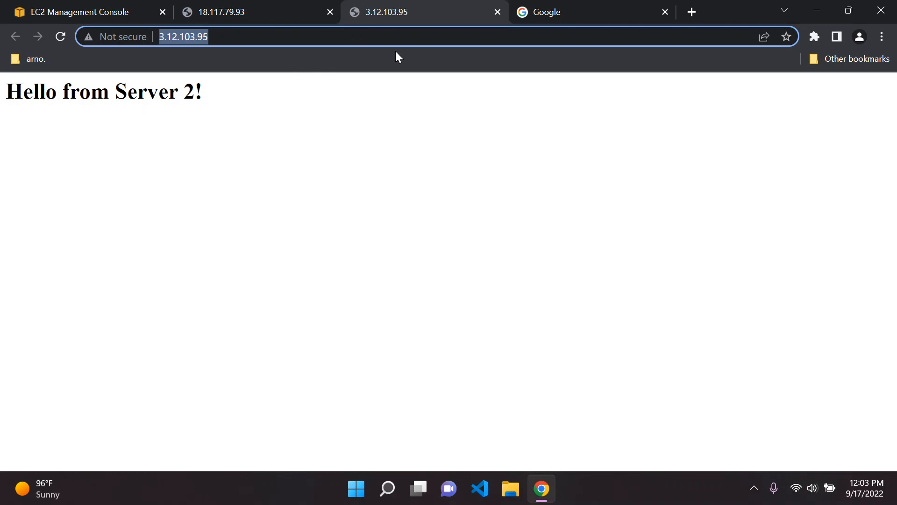
{"action": "key", "text": "BackSpace"}
{"action": "key", "text": "ctrl+1"}
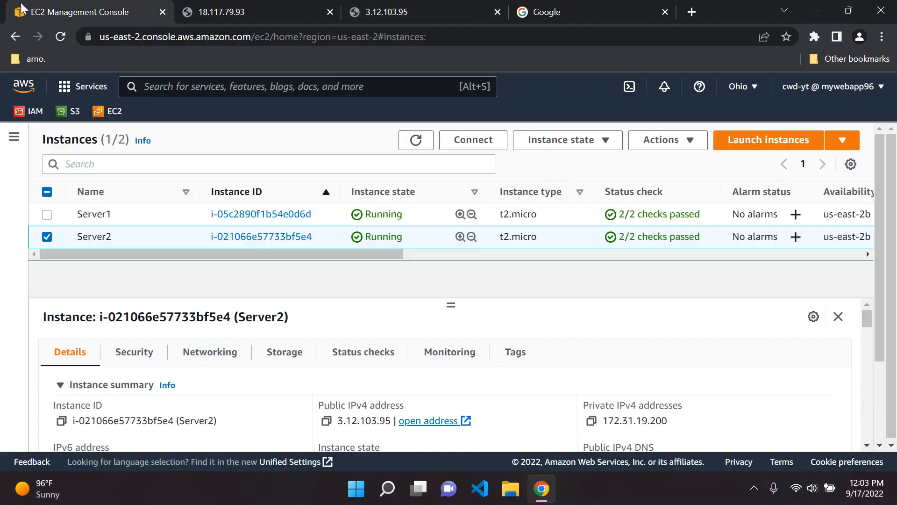
{"action": "left_click", "coordinate": [326, 421]}
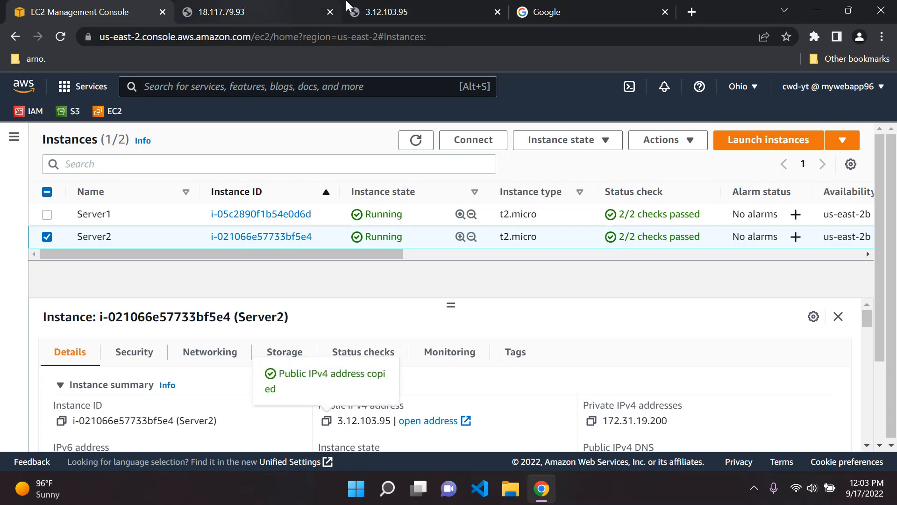
{"action": "key", "text": "ctrl+3"}
{"action": "left_click", "coordinate": [312, 37]}
{"action": "key", "text": "BackSpace"}
{"action": "key", "text": "ctrl+v"}
{"action": "key", "text": "Return"}
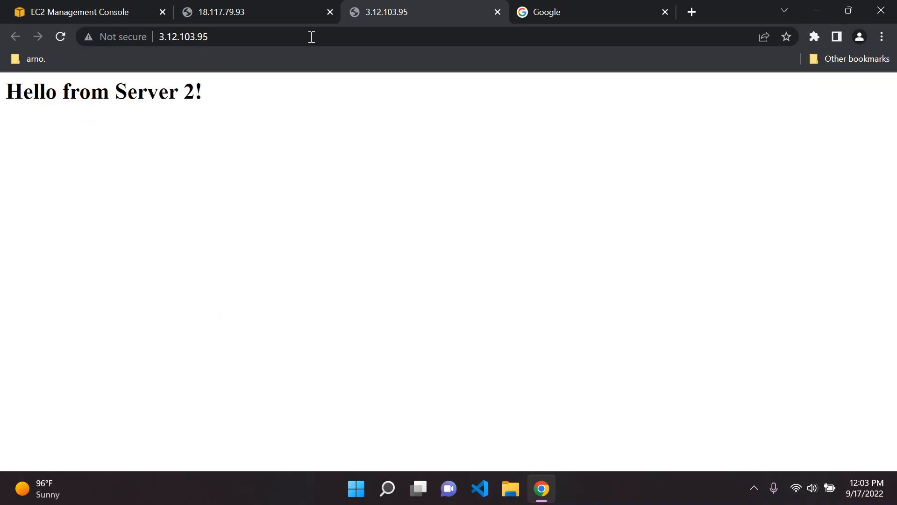
Check the console's open address link for Server2 and view both server pages again, ending on Server1's.
{"action": "left_click", "coordinate": [128, 9]}
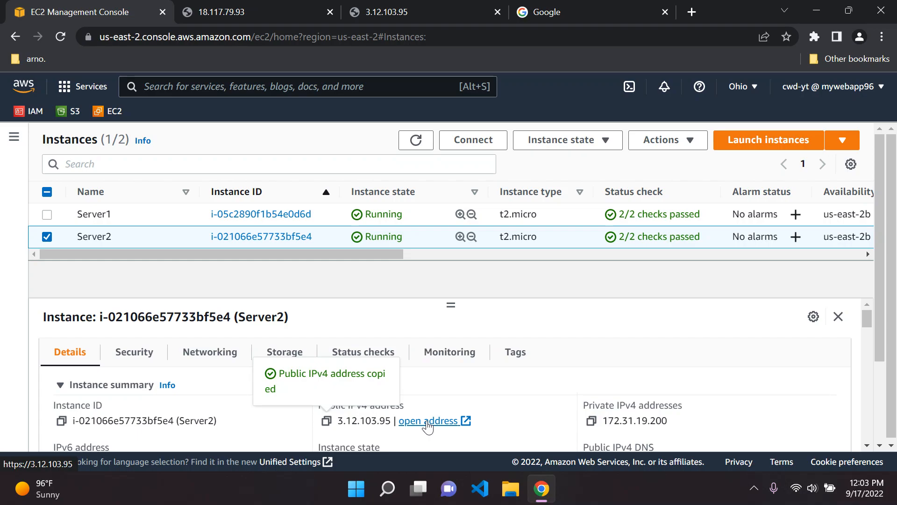
{"action": "left_click", "coordinate": [259, 6]}
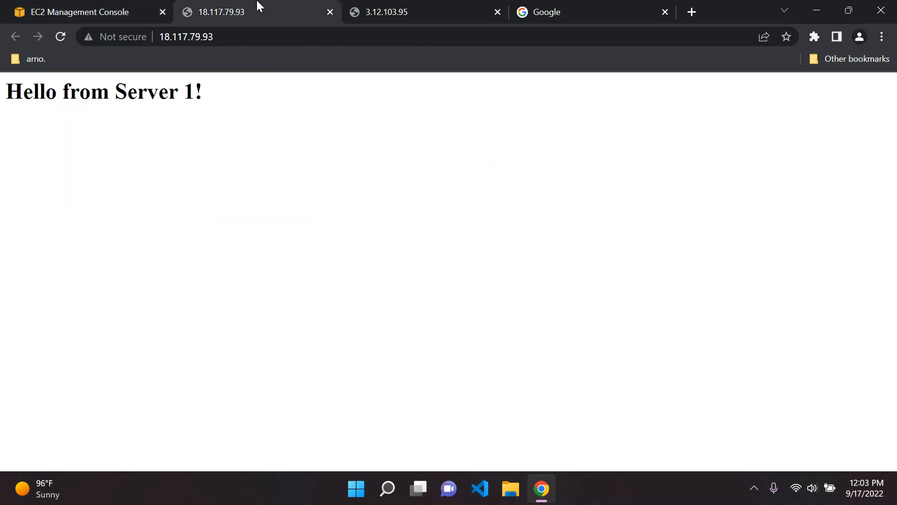
{"action": "left_click", "coordinate": [385, 6]}
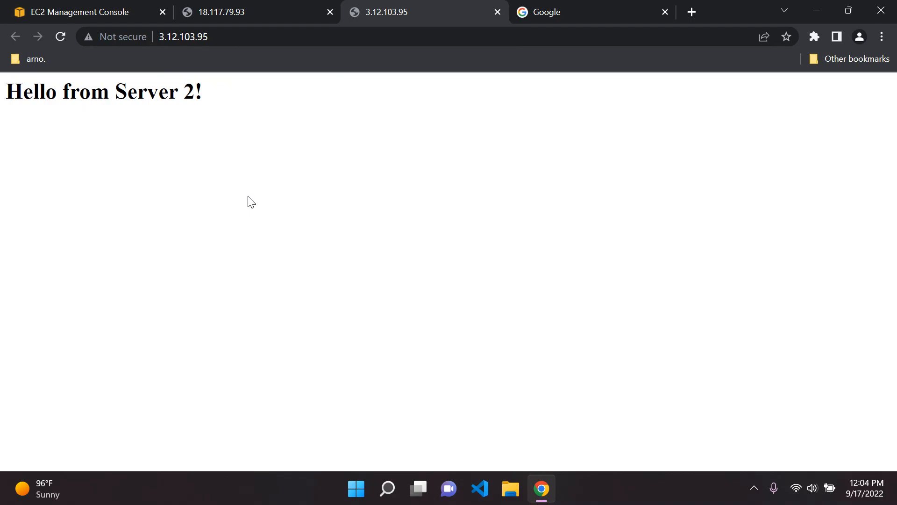
{"action": "left_click", "coordinate": [310, 10]}
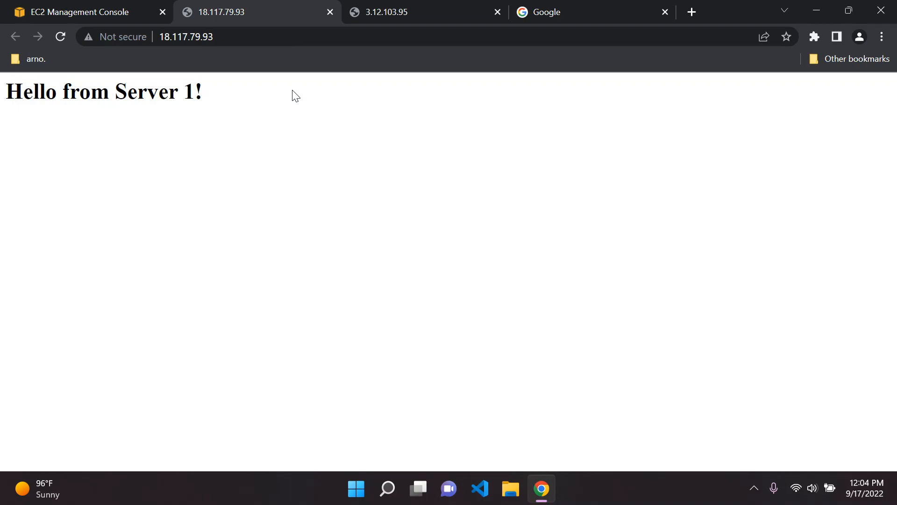
Alternate between the Server1 and Server2 web pages to compare their greetings, ending on Server1's page.
{"action": "left_click", "coordinate": [374, 7]}
{"action": "left_click", "coordinate": [311, 7]}
{"action": "left_click", "coordinate": [390, 5]}
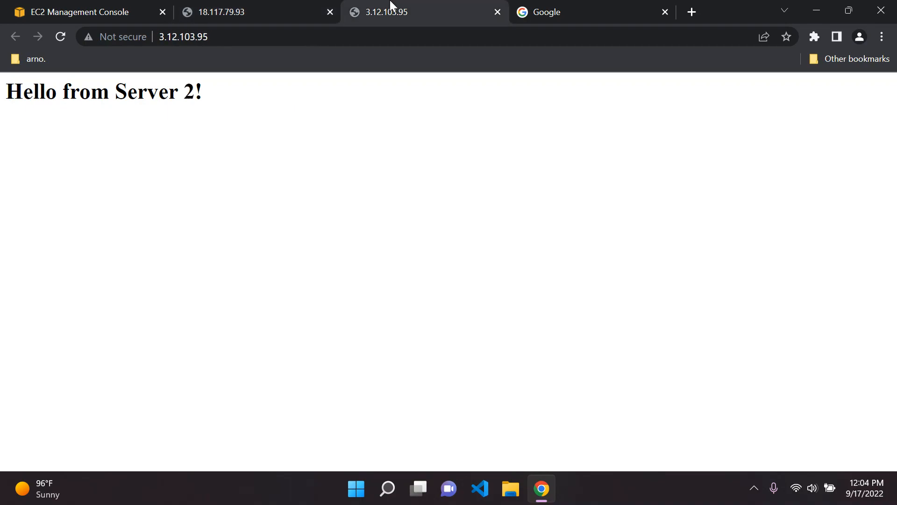
{"action": "left_click", "coordinate": [280, 5]}
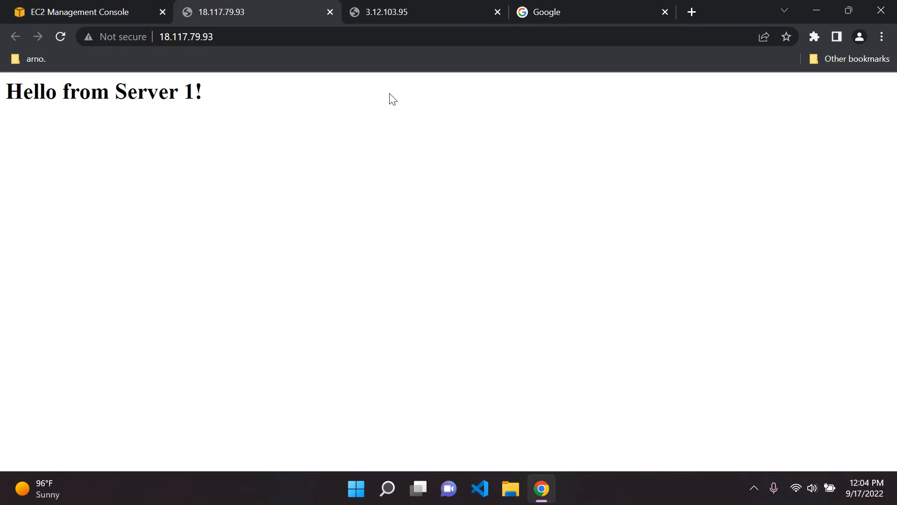
Return to the EC2 console and open its Load Balancers page in a new browser tab.
{"action": "left_click", "coordinate": [106, 11]}
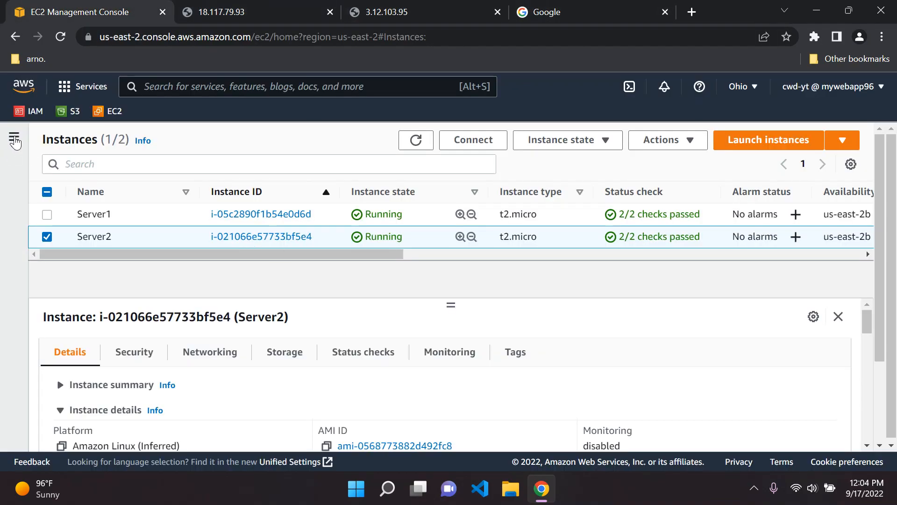
{"action": "left_click", "coordinate": [14, 136]}
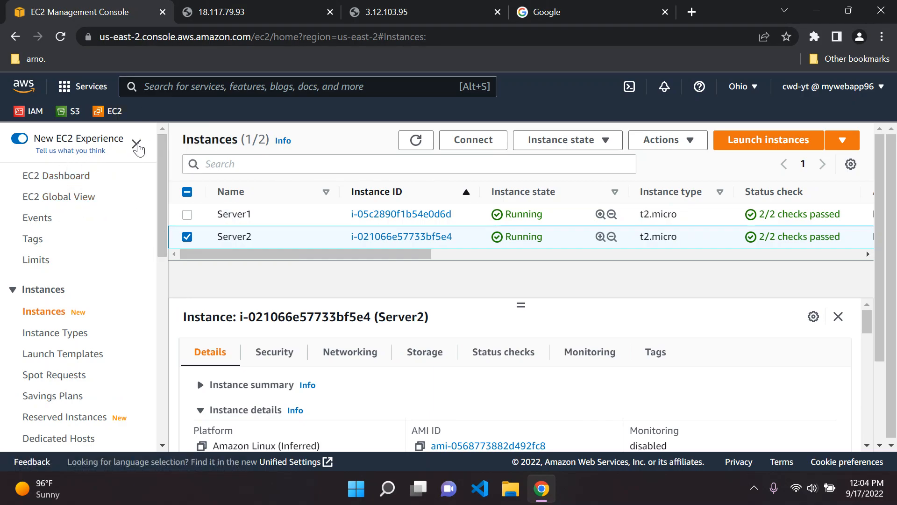
{"action": "left_click", "coordinate": [136, 144]}
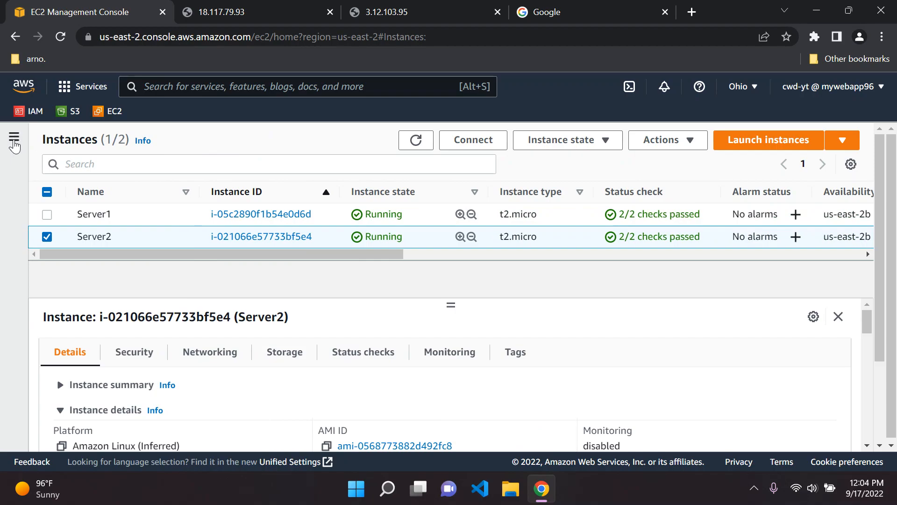
{"action": "left_click", "coordinate": [14, 140]}
{"action": "scroll", "coordinate": [93, 223], "scroll_direction": "down", "scroll_amount": 2}
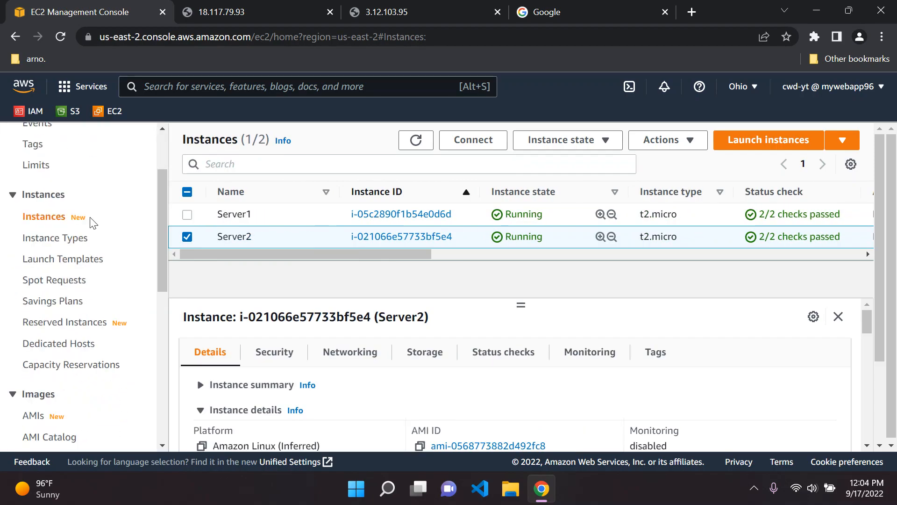
{"action": "scroll", "coordinate": [93, 222], "scroll_direction": "down", "scroll_amount": 7}
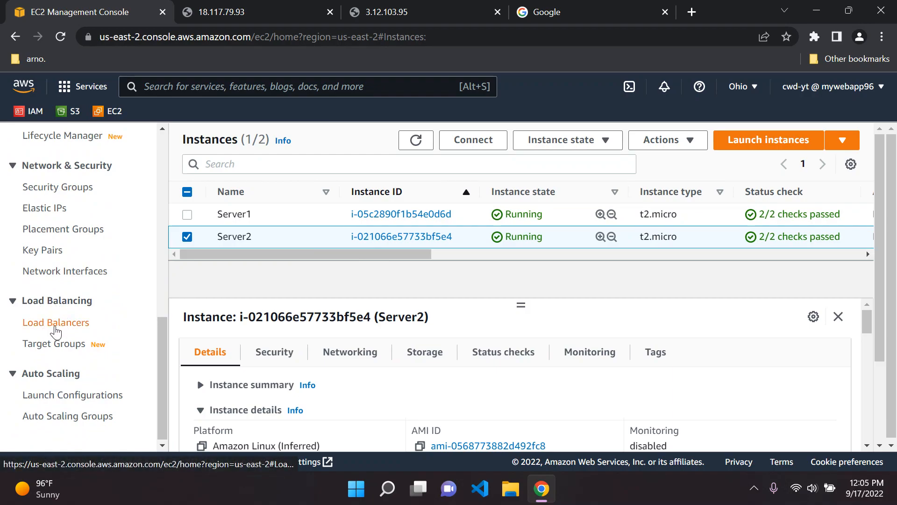
{"action": "middle_click", "coordinate": [57, 326]}
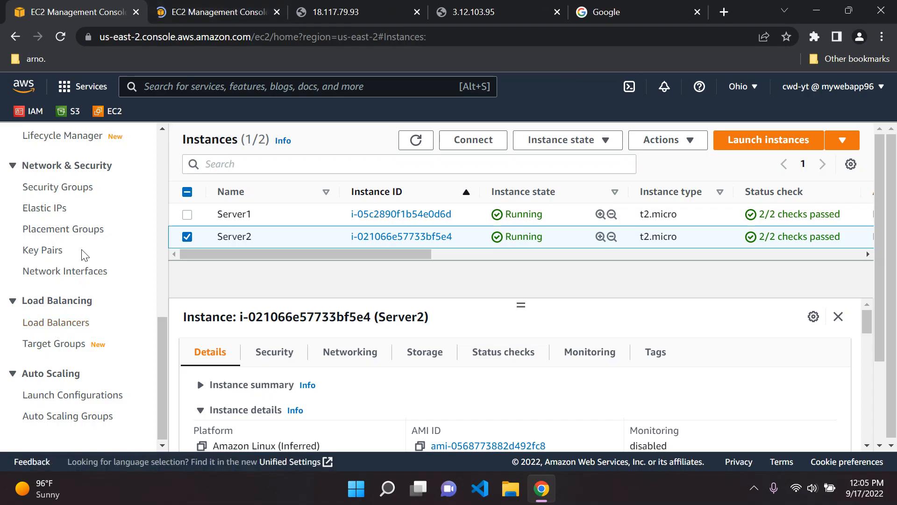
Switch to the new Load Balancers page, reload it, collapse its navigation and start creating a load balancer.
{"action": "scroll", "coordinate": [86, 267], "scroll_direction": "up", "scroll_amount": 5}
{"action": "scroll", "coordinate": [86, 266], "scroll_direction": "up", "scroll_amount": 5}
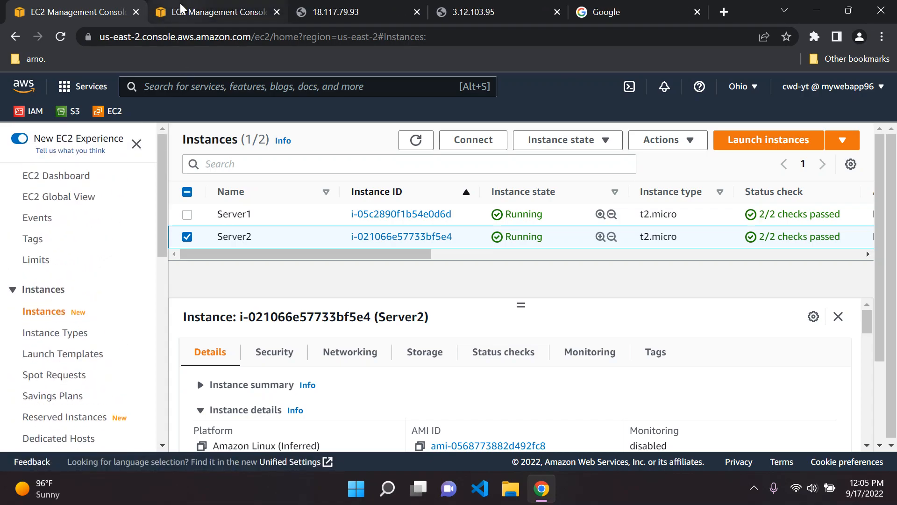
{"action": "left_click", "coordinate": [180, 11]}
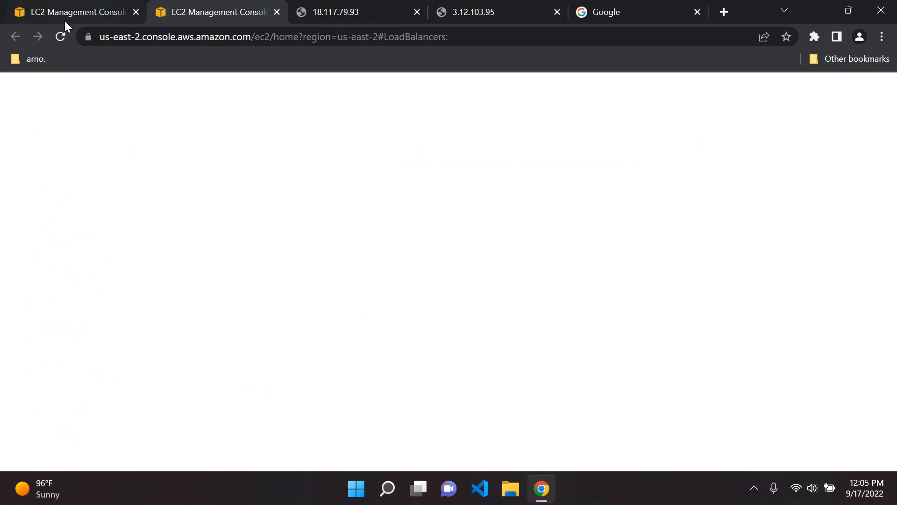
{"action": "left_click", "coordinate": [59, 37]}
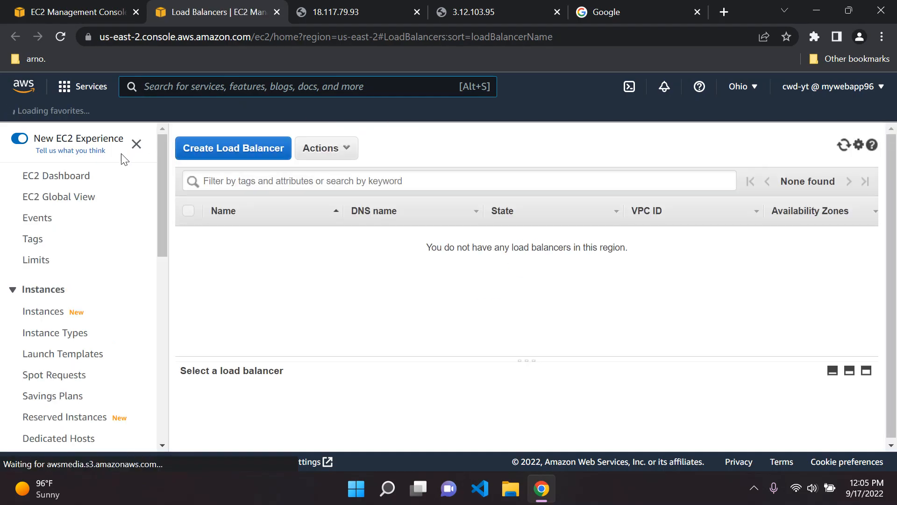
{"action": "left_click", "coordinate": [135, 144]}
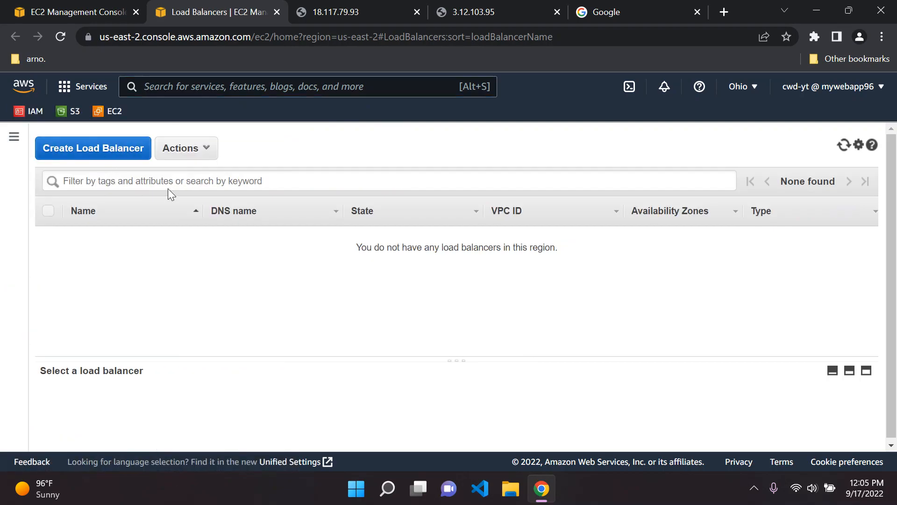
{"action": "left_click", "coordinate": [90, 148]}
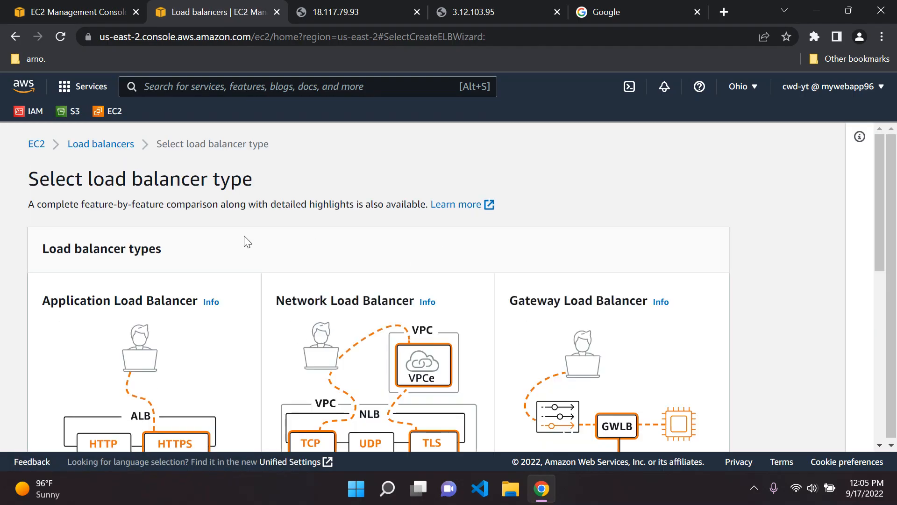
Examine the diagrams and descriptions of the Application, Network and Gateway load balancer types.
{"action": "scroll", "coordinate": [239, 244], "scroll_direction": "down", "scroll_amount": 1}
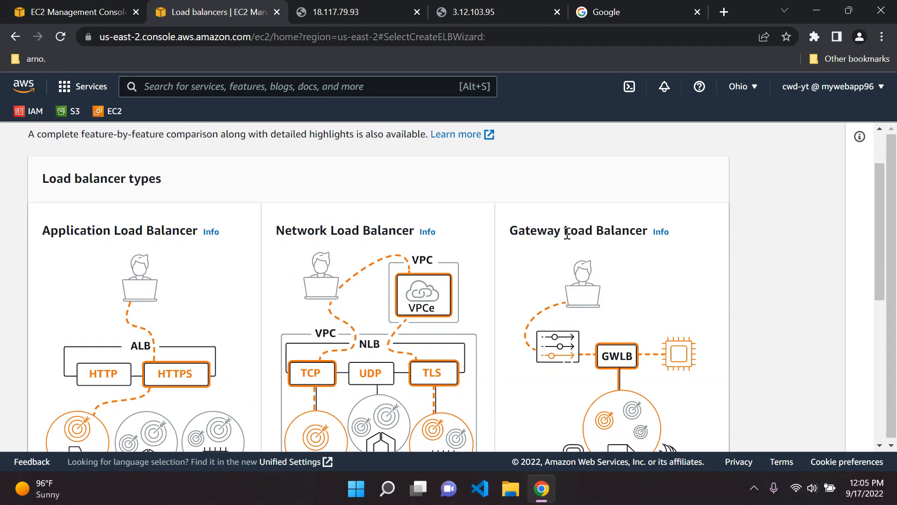
{"action": "scroll", "coordinate": [576, 238], "scroll_direction": "down", "scroll_amount": 2}
{"action": "scroll", "coordinate": [573, 242], "scroll_direction": "up", "scroll_amount": 1}
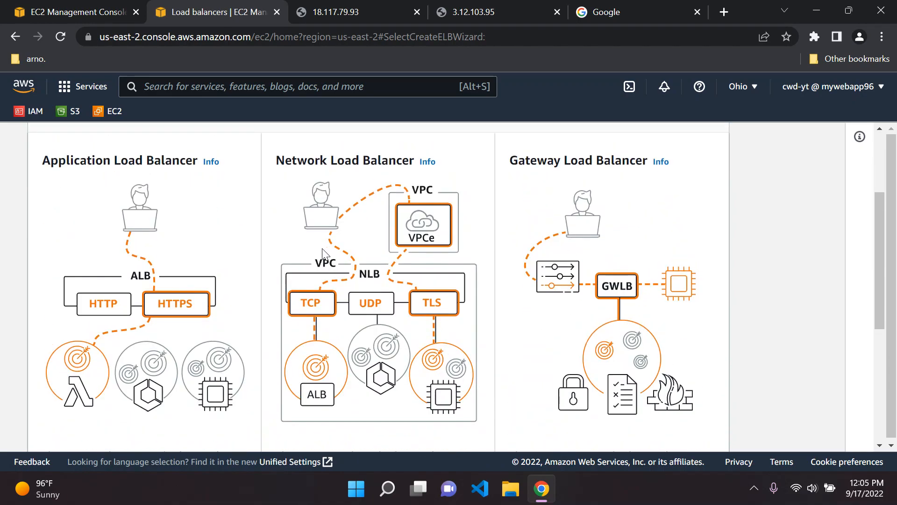
{"action": "left_click_drag", "start_coordinate": [41, 161], "coordinate": [189, 166]}
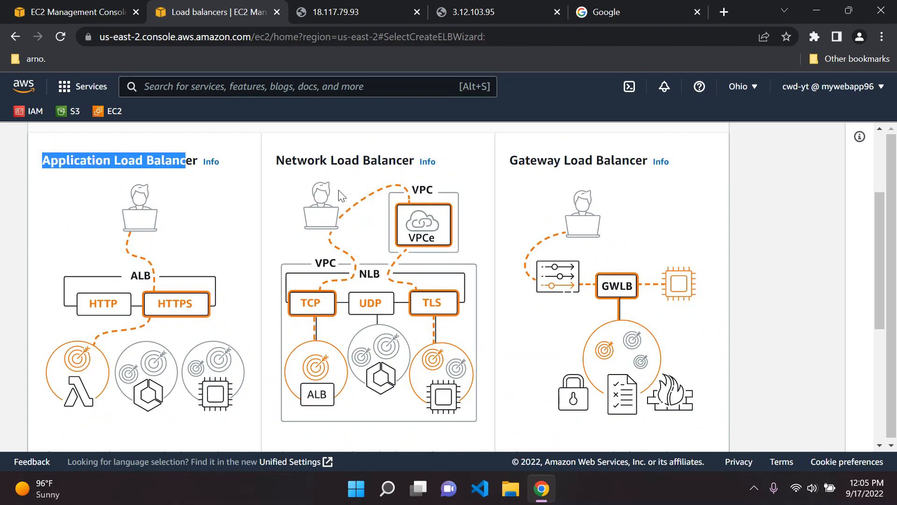
{"action": "left_click", "coordinate": [316, 155]}
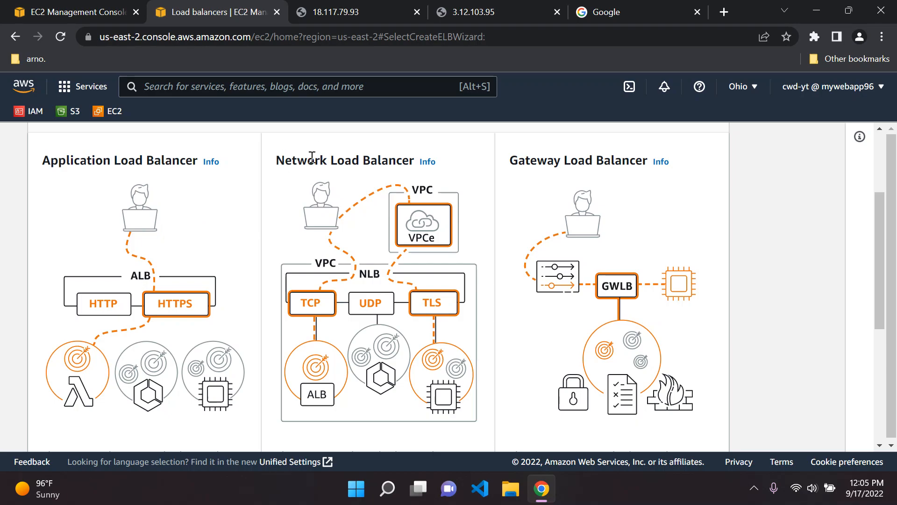
{"action": "left_click_drag", "start_coordinate": [274, 161], "coordinate": [402, 161]}
{"action": "scroll", "coordinate": [369, 208], "scroll_direction": "down", "scroll_amount": 5}
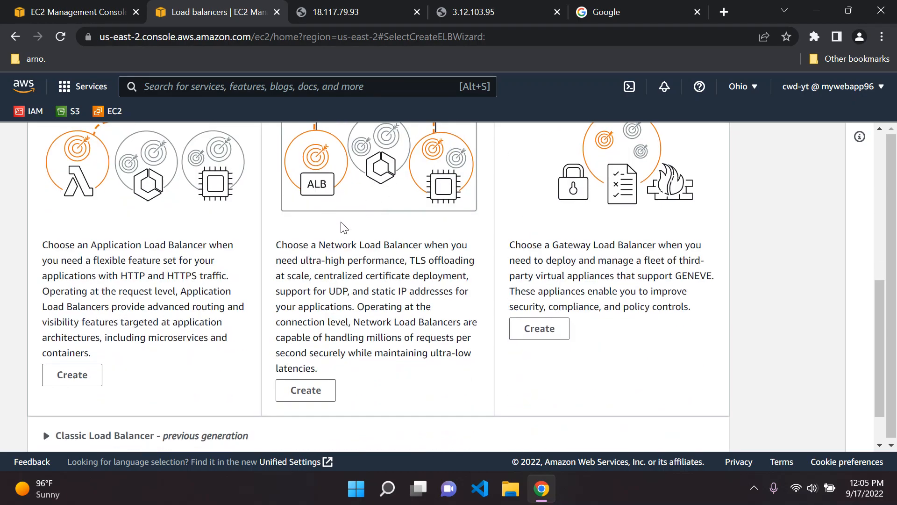
{"action": "scroll", "coordinate": [141, 288], "scroll_direction": "up", "scroll_amount": 5}
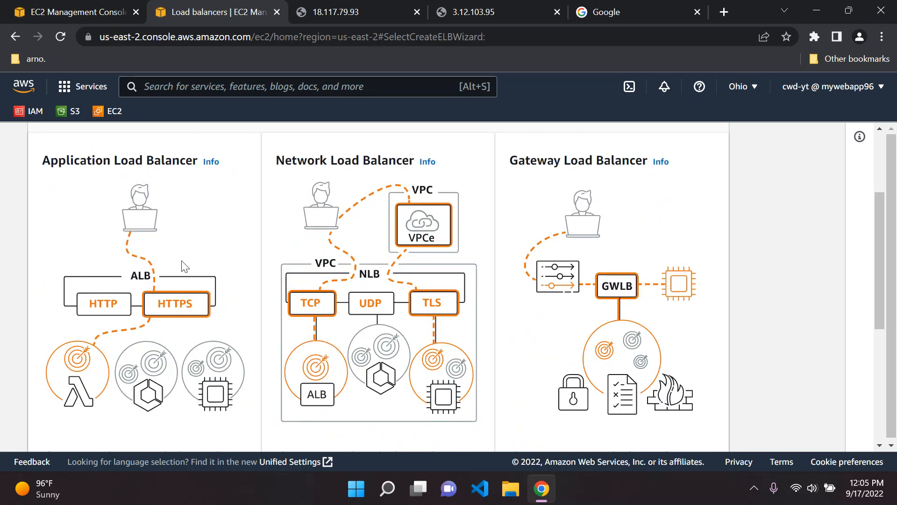
Review the Application Load Balancer description and choose to create that load balancer type.
{"action": "scroll", "coordinate": [116, 275], "scroll_direction": "down", "scroll_amount": 3}
{"action": "scroll", "coordinate": [116, 275], "scroll_direction": "down", "scroll_amount": 2}
{"action": "mouse_move", "coordinate": [118, 276]}
{"action": "left_mouse_down"}
{"action": "mouse_move", "coordinate": [227, 277]}
{"action": "mouse_move", "coordinate": [122, 275]}
{"action": "left_mouse_up"}
{"action": "left_click", "coordinate": [123, 276]}
{"action": "scroll", "coordinate": [122, 319], "scroll_direction": "up", "scroll_amount": 4}
{"action": "scroll", "coordinate": [80, 329], "scroll_direction": "down", "scroll_amount": 5}
{"action": "scroll", "coordinate": [80, 328], "scroll_direction": "up", "scroll_amount": 4}
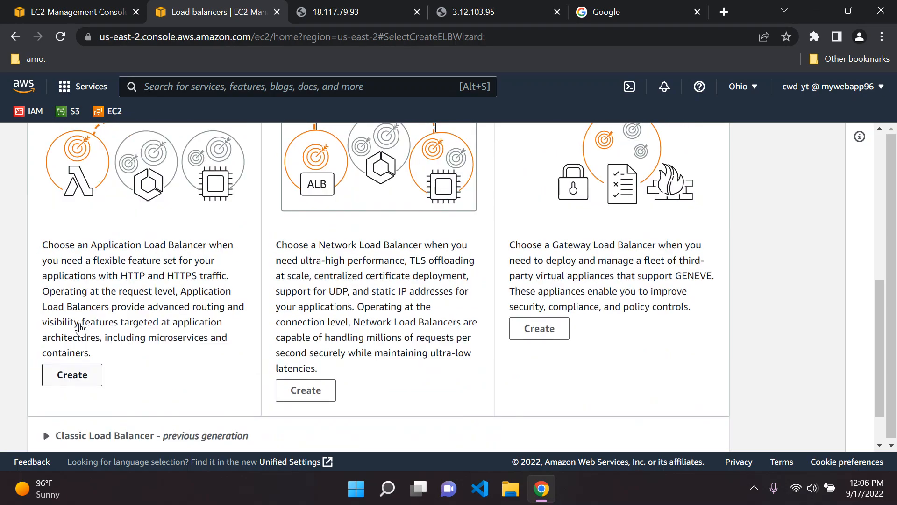
{"action": "scroll", "coordinate": [107, 234], "scroll_direction": "down", "scroll_amount": 4}
{"action": "left_click", "coordinate": [84, 329]}
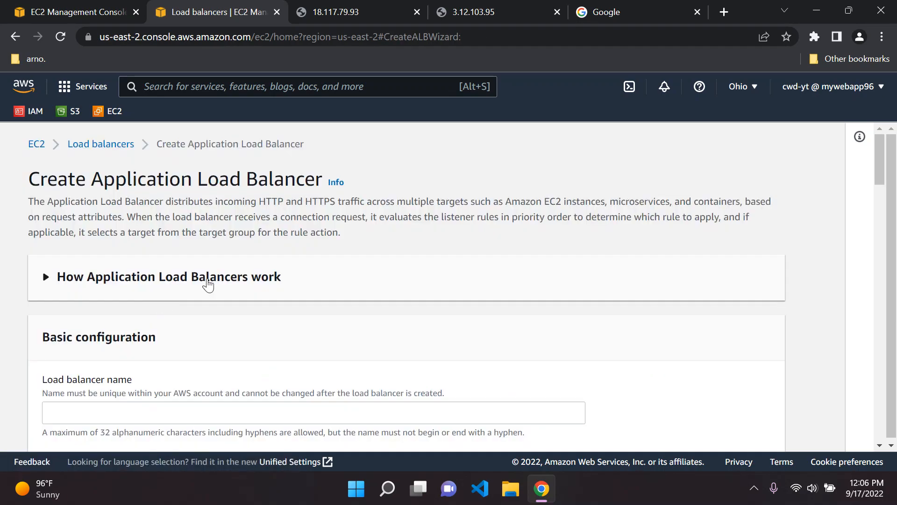
Name the load balancer MyLB and keep the Internet-facing scheme and IPv4 address type.
{"action": "scroll", "coordinate": [146, 272], "scroll_direction": "down", "scroll_amount": 3}
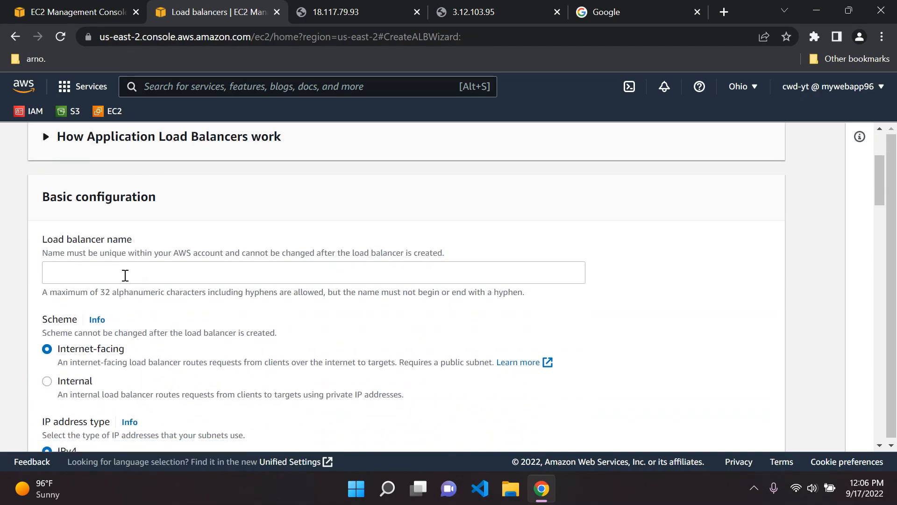
{"action": "left_click", "coordinate": [139, 266]}
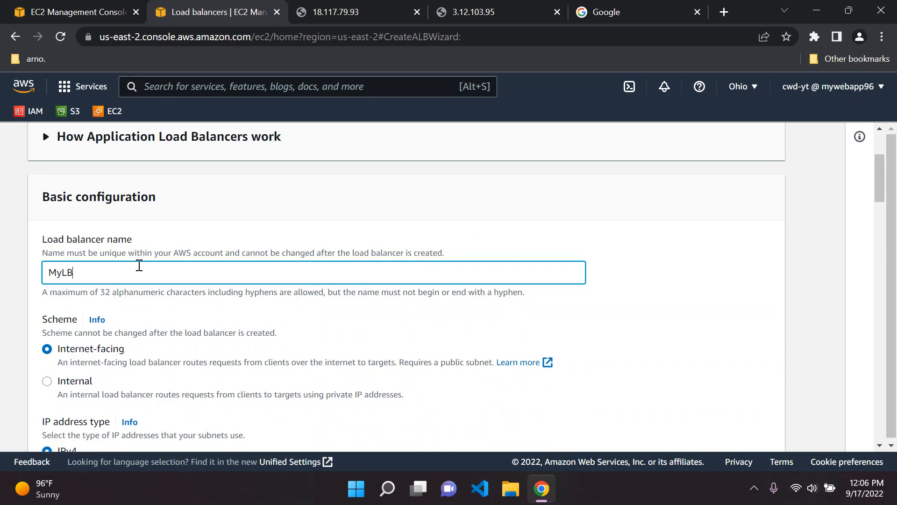
{"action": "left_click", "coordinate": [217, 240]}
{"action": "scroll", "coordinate": [166, 253], "scroll_direction": "down", "scroll_amount": 2}
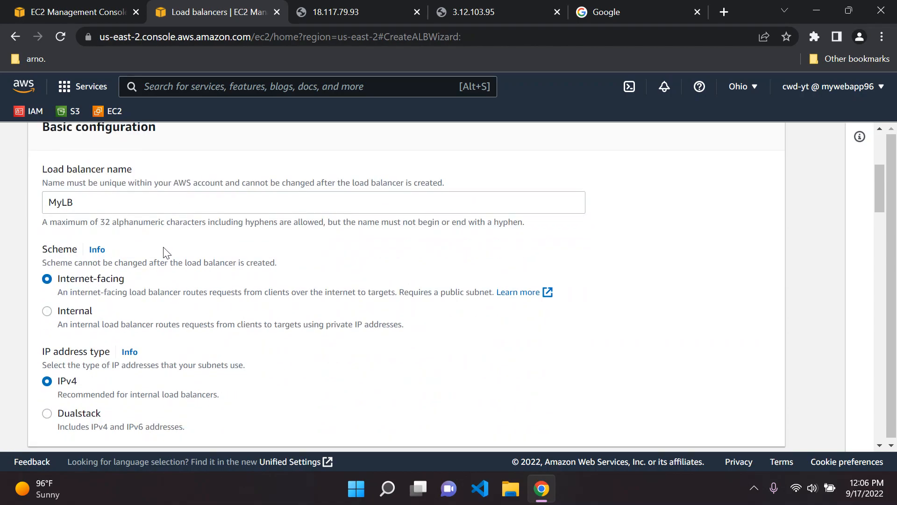
{"action": "left_click_drag", "start_coordinate": [56, 262], "coordinate": [282, 262]}
{"action": "left_click", "coordinate": [282, 262]}
{"action": "scroll", "coordinate": [125, 294], "scroll_direction": "down", "scroll_amount": 4}
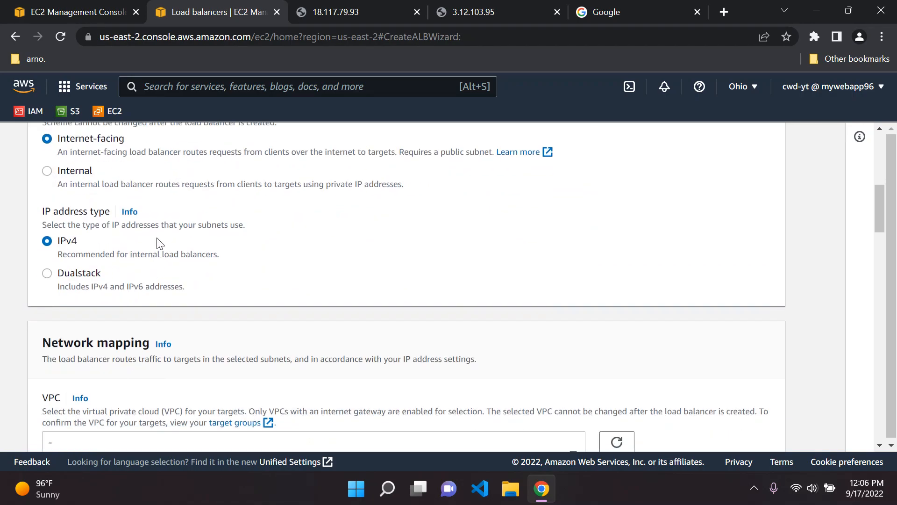
{"action": "scroll", "coordinate": [104, 205], "scroll_direction": "up", "scroll_amount": 2}
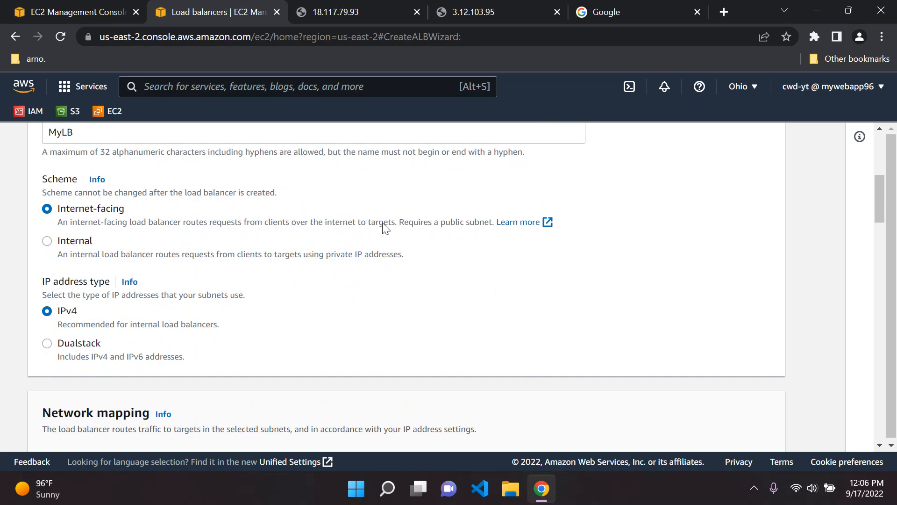
Compare the Server1 and Server2 web pages again, and return to the load balancer creation form.
{"action": "left_click", "coordinate": [364, 13]}
{"action": "left_click", "coordinate": [483, 6]}
{"action": "left_click", "coordinate": [387, 5]}
{"action": "left_click", "coordinate": [455, 4]}
{"action": "left_click", "coordinate": [341, 3]}
{"action": "left_click", "coordinate": [481, 3]}
{"action": "left_click", "coordinate": [333, 4]}
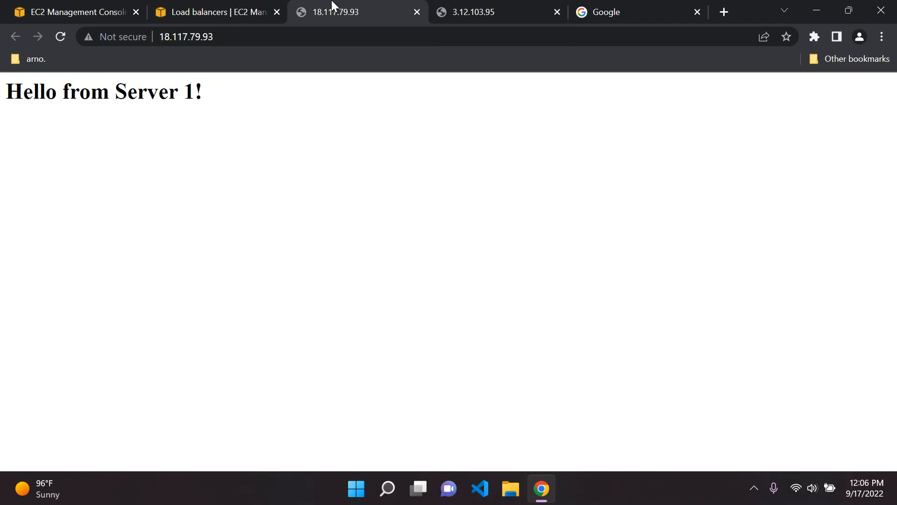
{"action": "left_click", "coordinate": [193, 6]}
Select the VPC vpc-0f5d3d6445abf20b5 in the load balancer's network mapping.
{"action": "scroll", "coordinate": [171, 244], "scroll_direction": "down", "scroll_amount": 1}
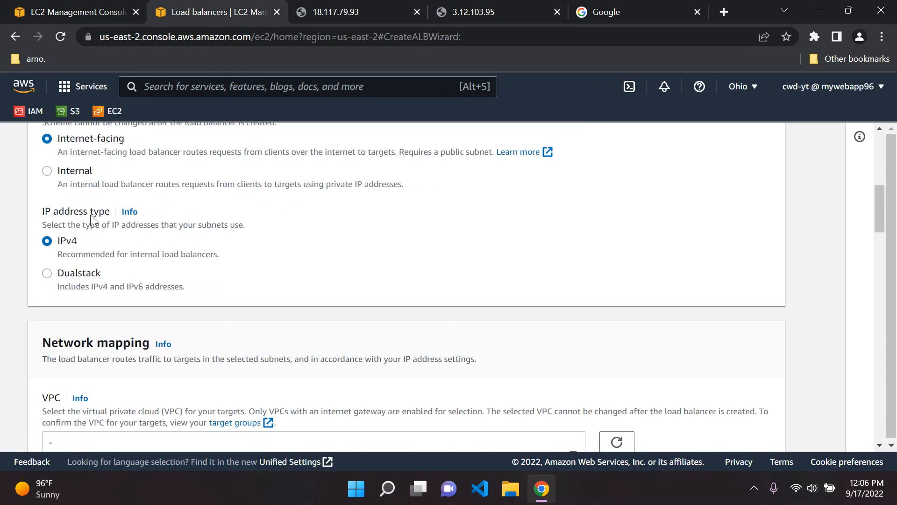
{"action": "scroll", "coordinate": [246, 250], "scroll_direction": "down", "scroll_amount": 4}
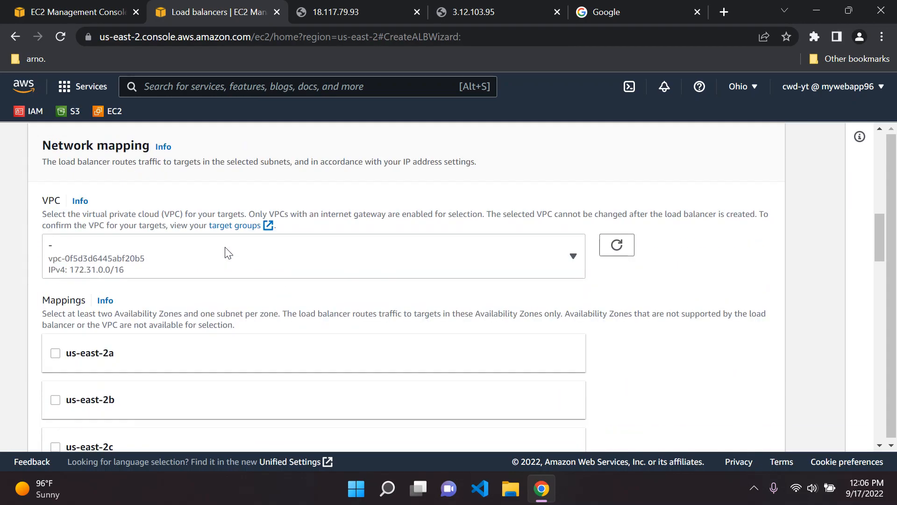
{"action": "left_click", "coordinate": [573, 244]}
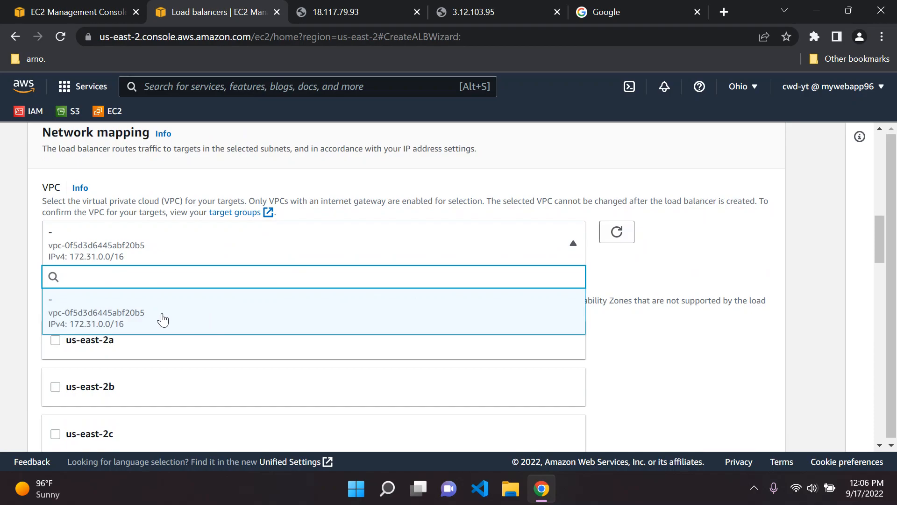
{"action": "left_click", "coordinate": [199, 319]}
Enable the us-east-2a, us-east-2b and us-east-2c Availability Zones in the load balancer's mappings.
{"action": "scroll", "coordinate": [299, 272], "scroll_direction": "down", "scroll_amount": 2}
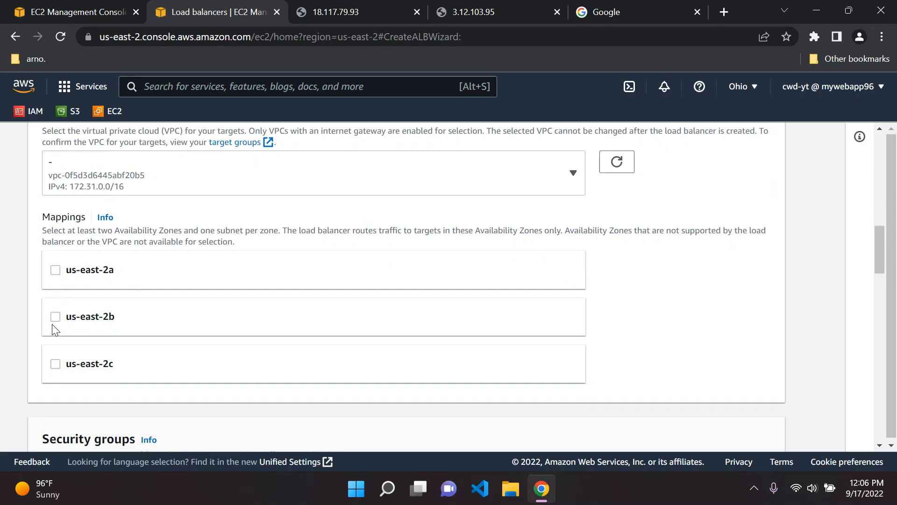
{"action": "scroll", "coordinate": [55, 327], "scroll_direction": "down", "scroll_amount": 3}
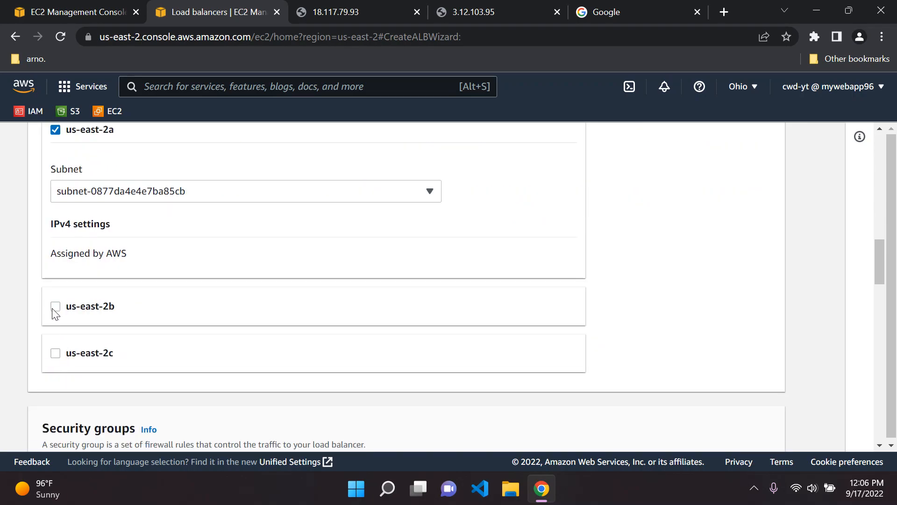
{"action": "left_click", "coordinate": [70, 309]}
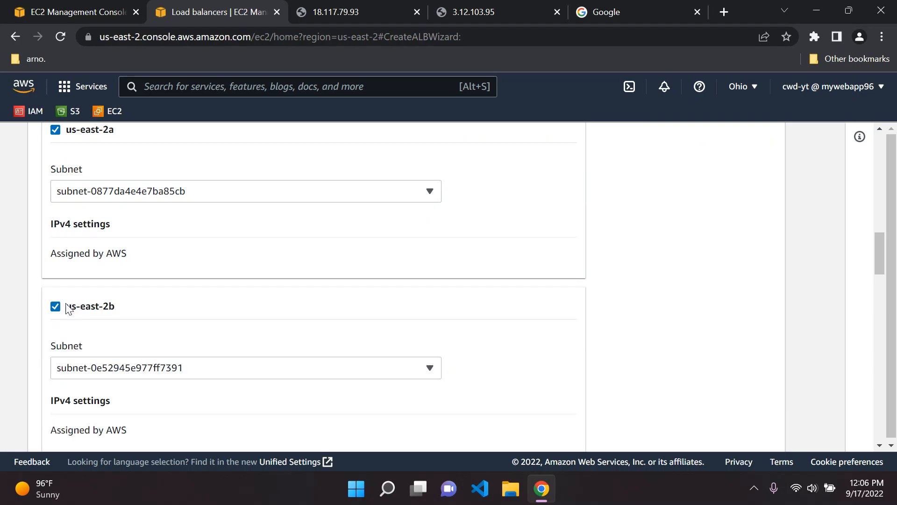
{"action": "scroll", "coordinate": [64, 327], "scroll_direction": "down", "scroll_amount": 3}
{"action": "left_click", "coordinate": [63, 346]}
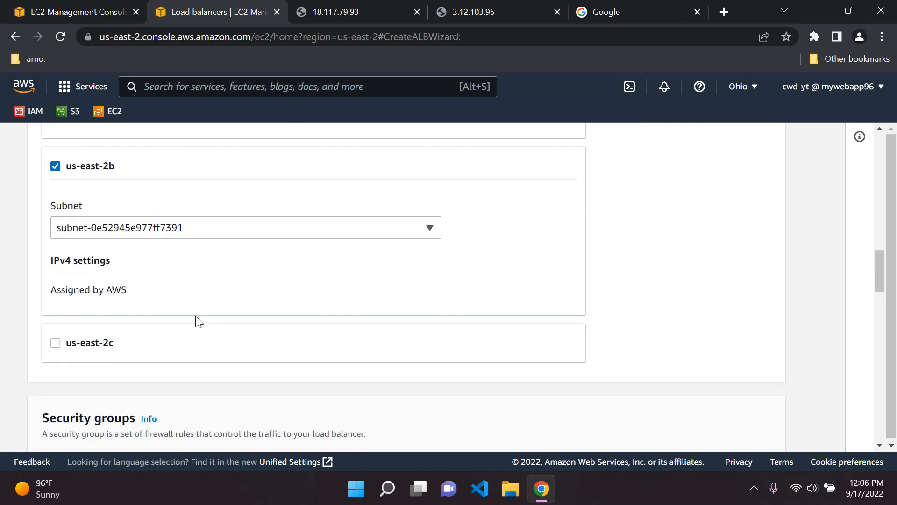
{"action": "scroll", "coordinate": [226, 348], "scroll_direction": "up", "scroll_amount": 7}
{"action": "scroll", "coordinate": [224, 350], "scroll_direction": "up", "scroll_amount": 2}
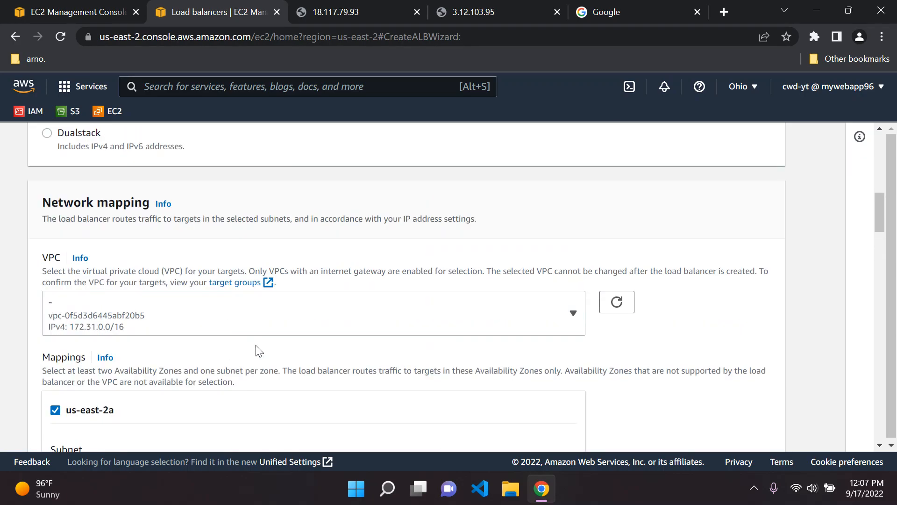
Start creating a new security group from the load balancer's Security groups section and name it MyLB-SG.
{"action": "scroll", "coordinate": [290, 327], "scroll_direction": "down", "scroll_amount": 10}
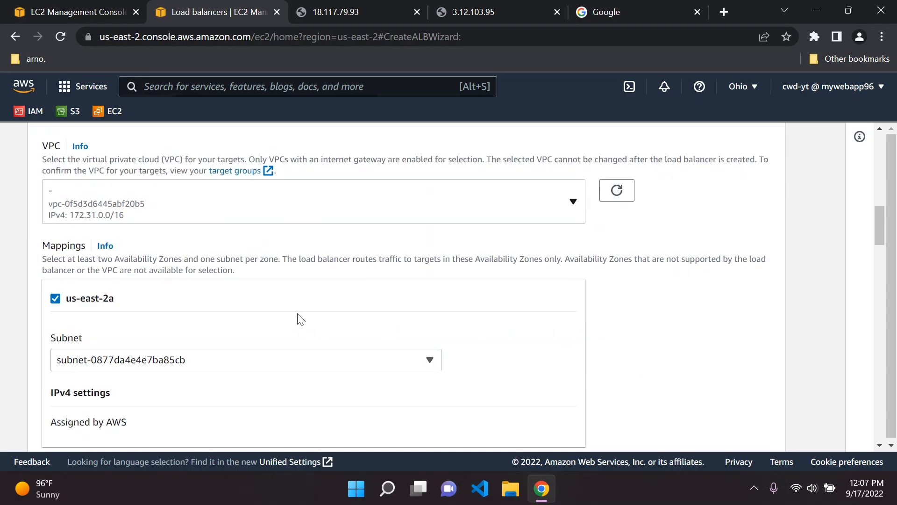
{"action": "scroll", "coordinate": [301, 319], "scroll_direction": "down", "scroll_amount": 6}
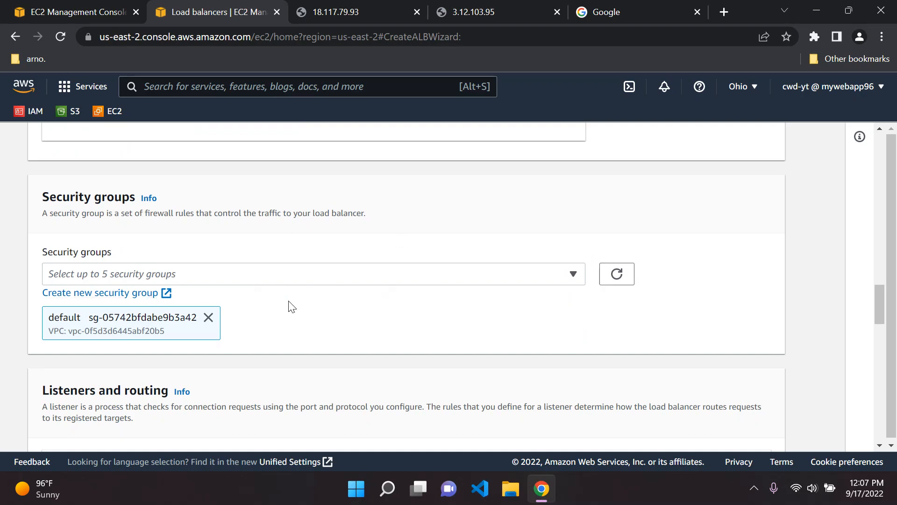
{"action": "left_click", "coordinate": [97, 294]}
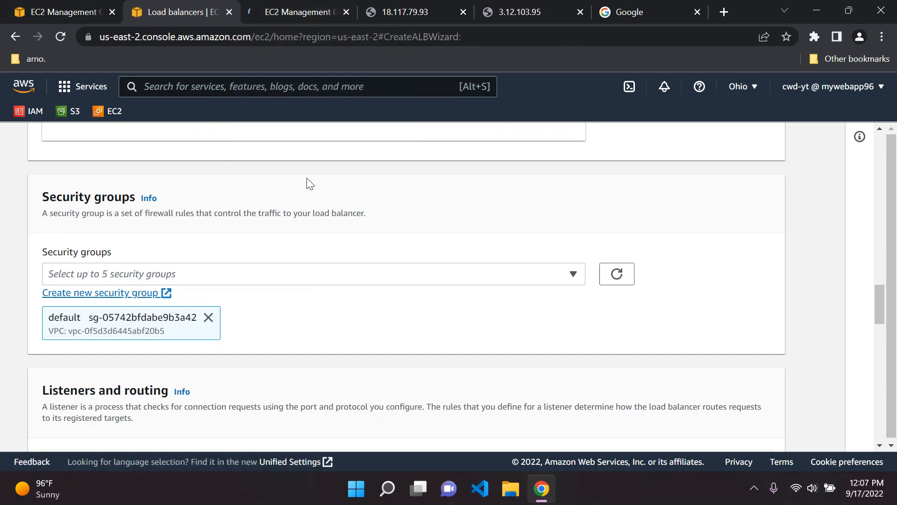
{"action": "left_click", "coordinate": [293, 7]}
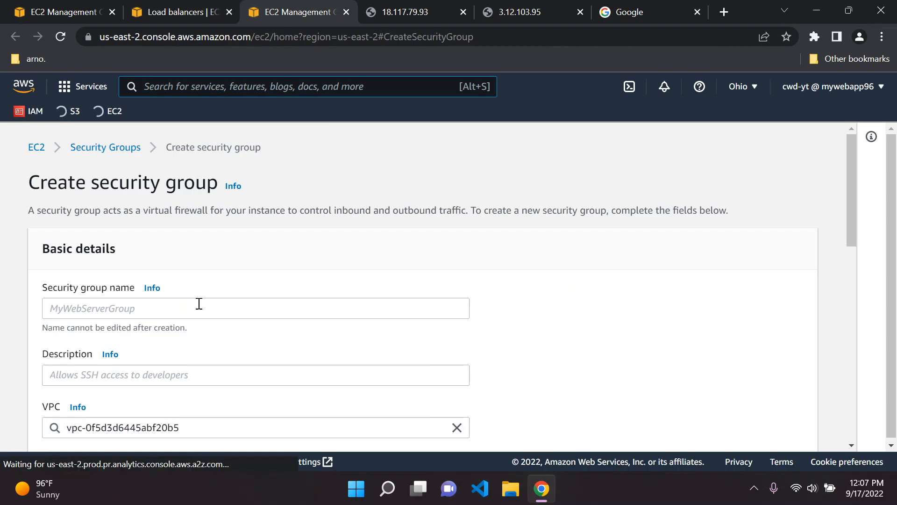
{"action": "left_click", "coordinate": [198, 304]}
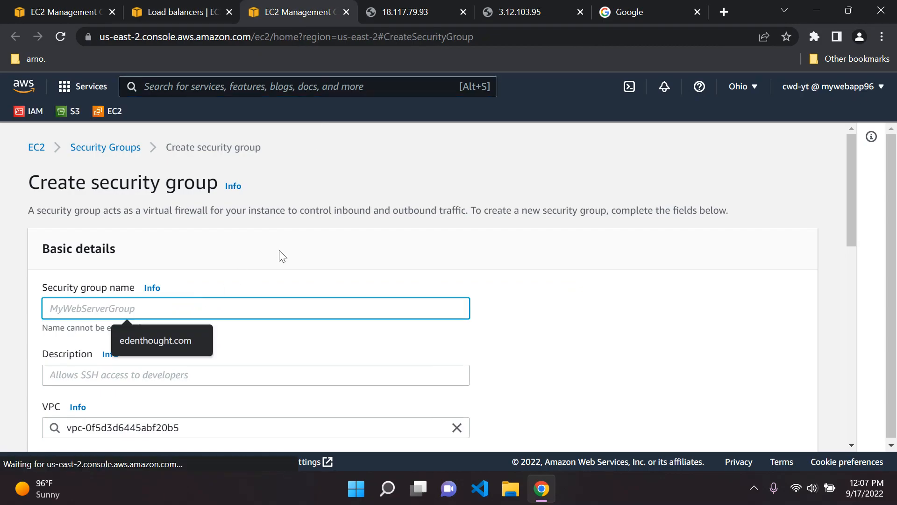
{"action": "type", "text": "MyLB-SG"}
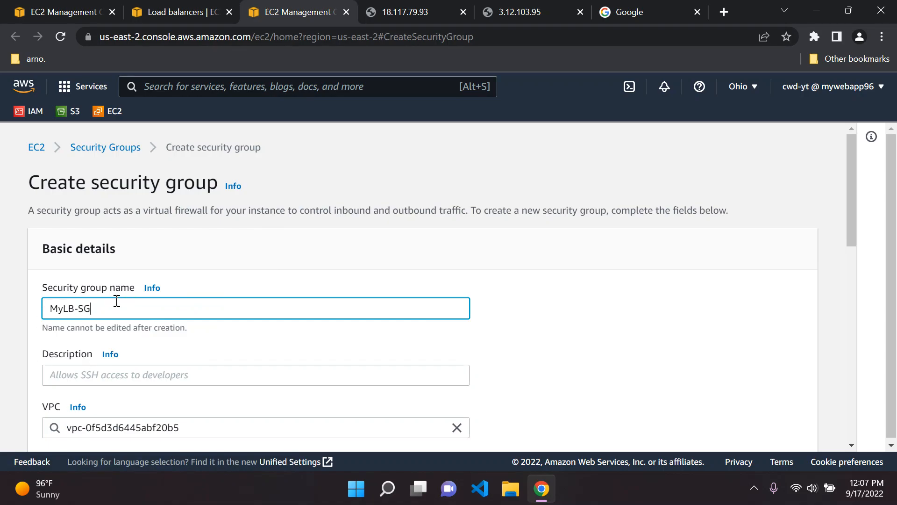
Describe the security group as "My load balancer's security group".
{"action": "left_click", "coordinate": [241, 253]}
{"action": "scroll", "coordinate": [241, 253], "scroll_direction": "down", "scroll_amount": 2}
{"action": "left_click", "coordinate": [176, 297]}
{"action": "left_click", "coordinate": [120, 237]}
{"action": "left_click", "coordinate": [146, 299]}
{"action": "type", "text": "My load balancer's security group"}
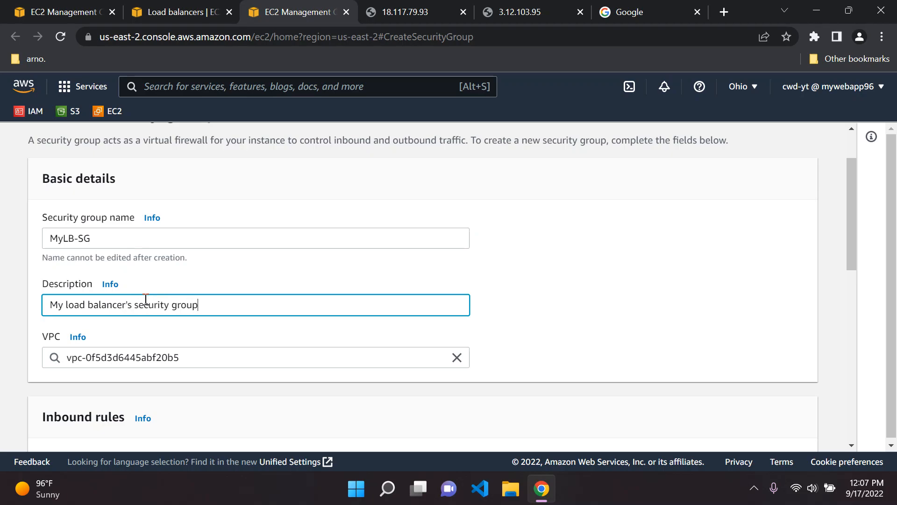
{"action": "left_click", "coordinate": [214, 275]}
Add an inbound HTTP rule to the security group with 0.0.0.0/0 as the source.
{"action": "scroll", "coordinate": [236, 262], "scroll_direction": "down", "scroll_amount": 3}
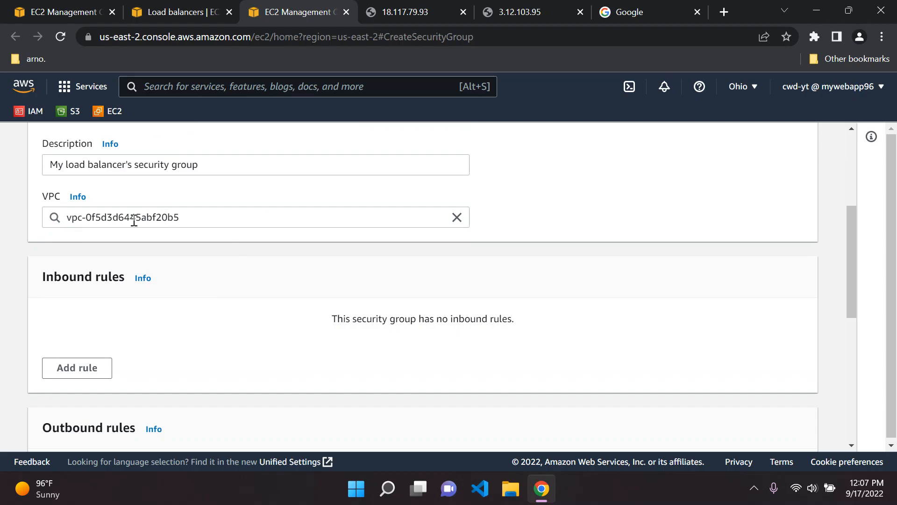
{"action": "scroll", "coordinate": [186, 222], "scroll_direction": "down", "scroll_amount": 5}
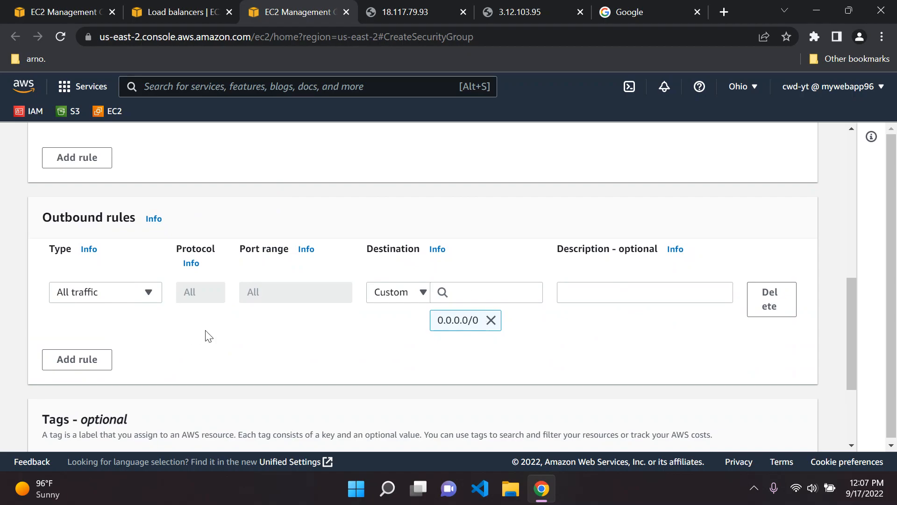
{"action": "scroll", "coordinate": [206, 331], "scroll_direction": "up", "scroll_amount": 5}
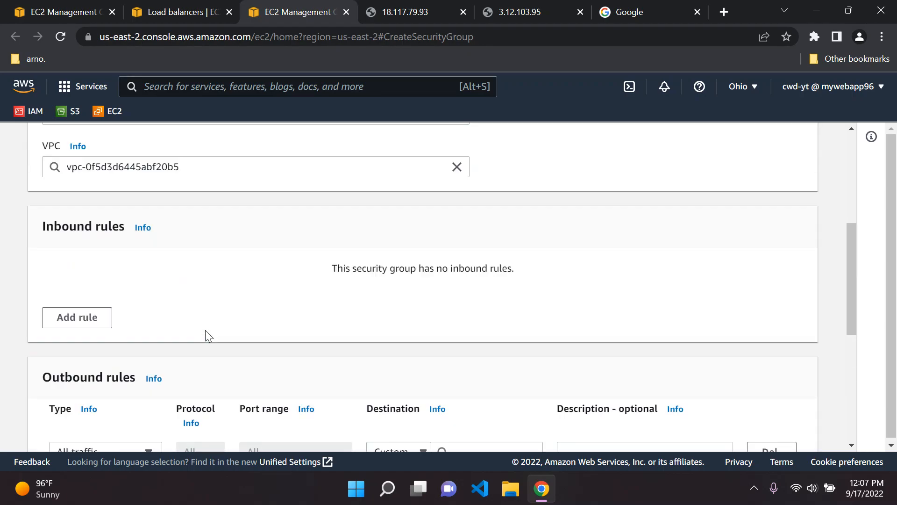
{"action": "left_click", "coordinate": [83, 374]}
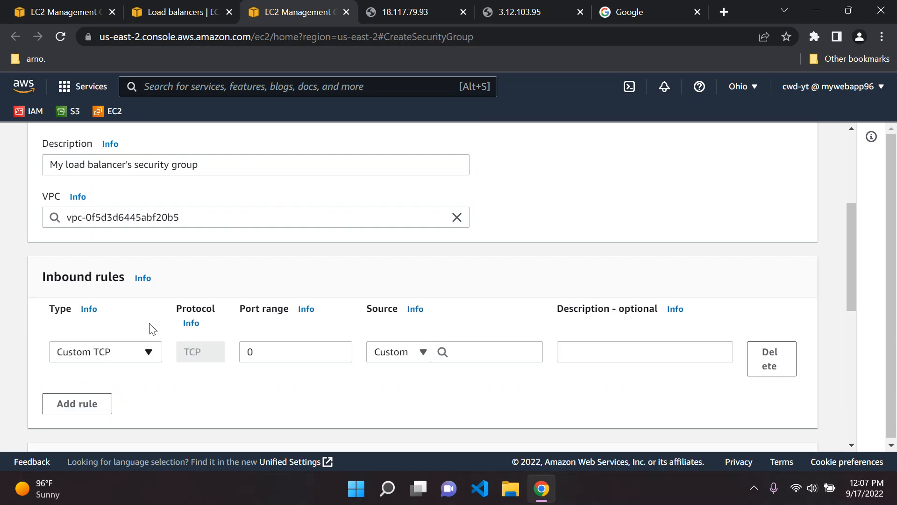
{"action": "scroll", "coordinate": [136, 336], "scroll_direction": "down", "scroll_amount": 2}
{"action": "left_click", "coordinate": [130, 283]}
{"action": "scroll", "coordinate": [110, 359], "scroll_direction": "down", "scroll_amount": 3}
{"action": "scroll", "coordinate": [89, 376], "scroll_direction": "down", "scroll_amount": 5}
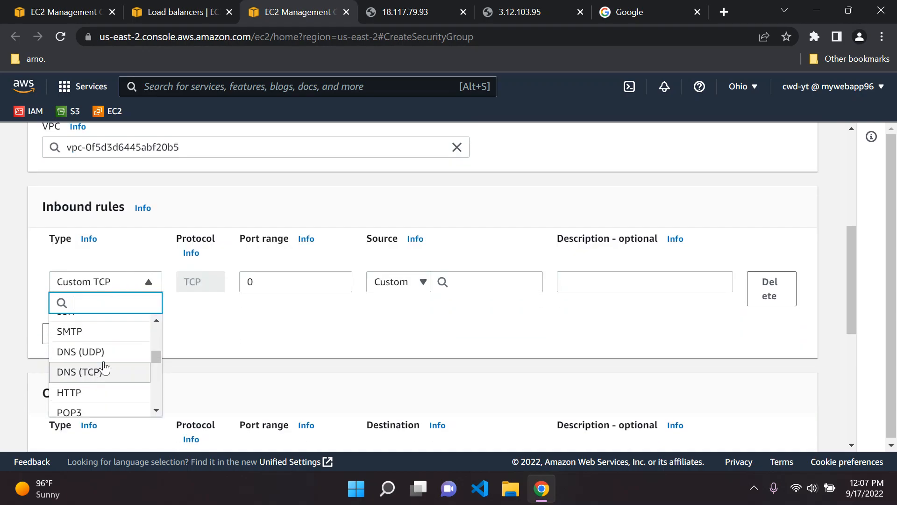
{"action": "left_click", "coordinate": [94, 323]}
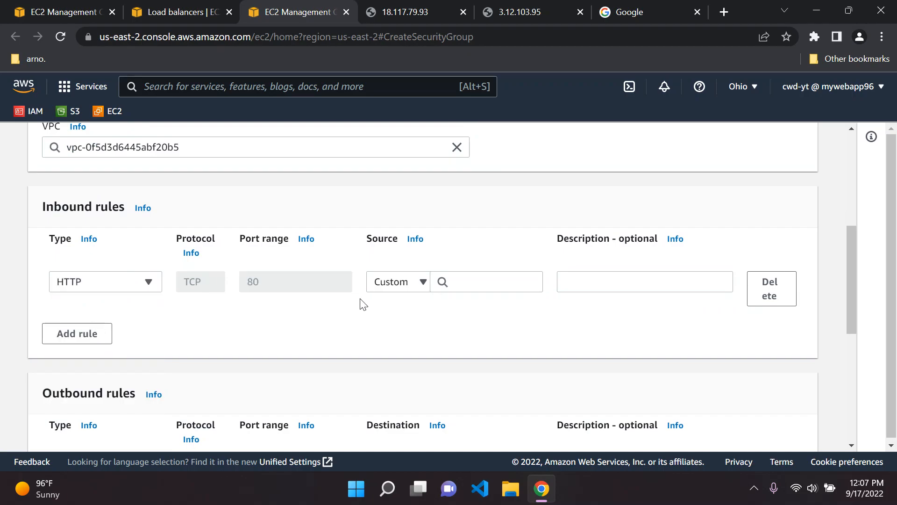
{"action": "left_click", "coordinate": [489, 280]}
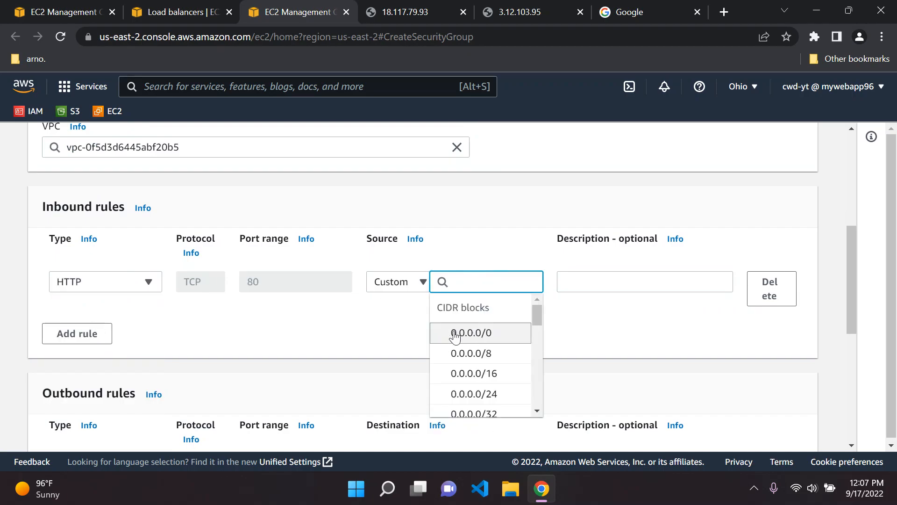
{"action": "left_click", "coordinate": [474, 333]}
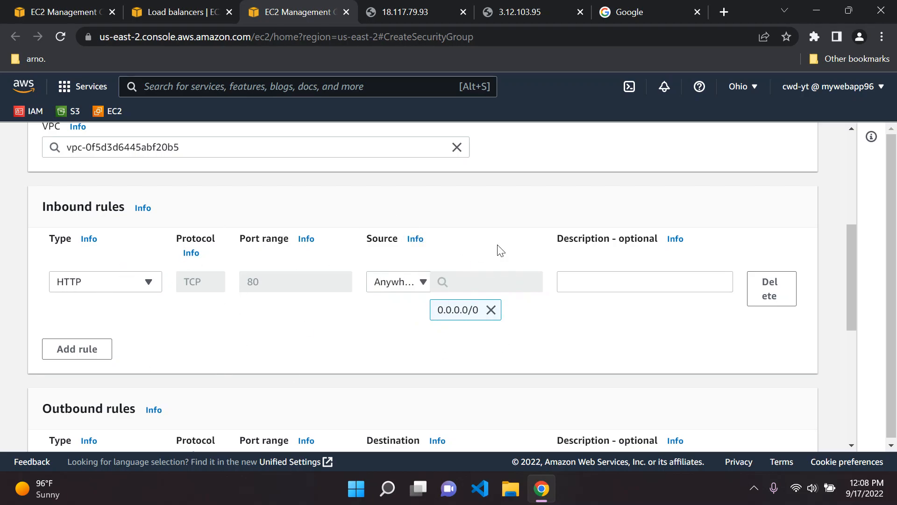
Add a second inbound HTTP rule to the security group with ::/0 as the source.
{"action": "left_click", "coordinate": [74, 348]}
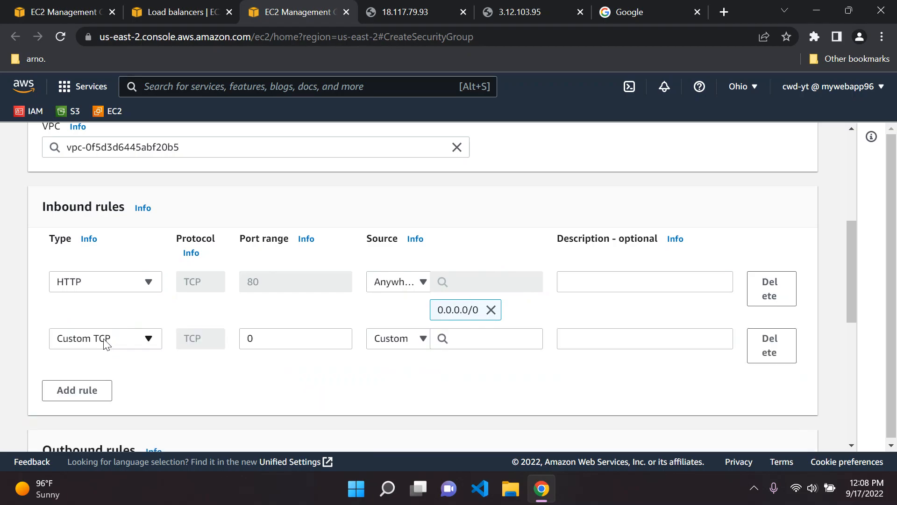
{"action": "left_click", "coordinate": [105, 340]}
{"action": "scroll", "coordinate": [140, 290], "scroll_direction": "down", "scroll_amount": 5}
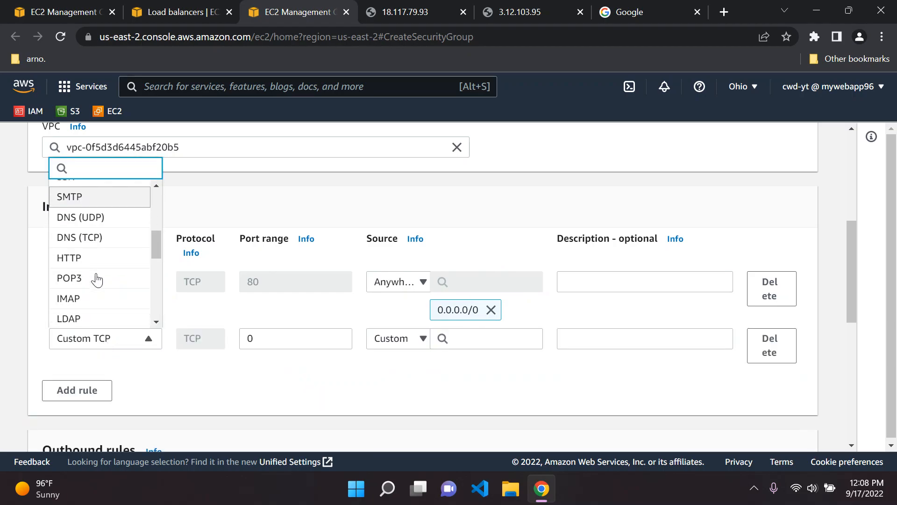
{"action": "left_click", "coordinate": [96, 268]}
{"action": "left_click", "coordinate": [466, 341]}
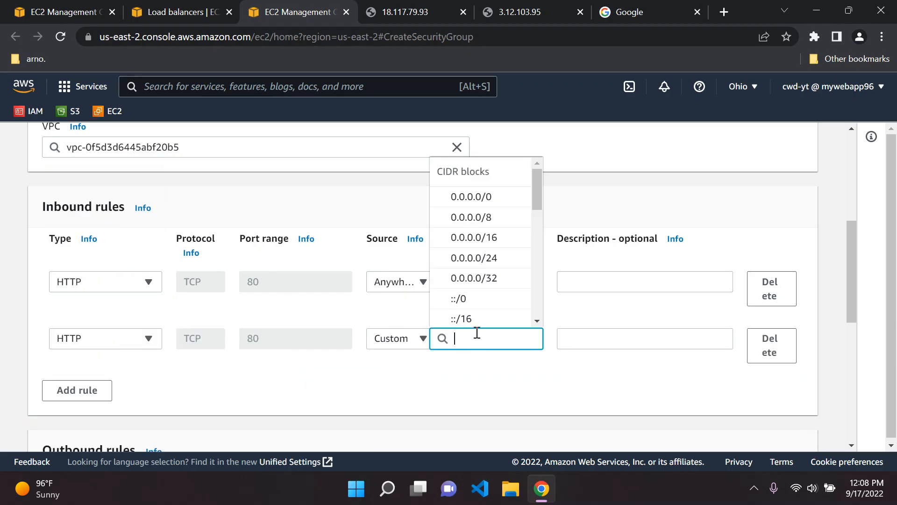
{"action": "left_click", "coordinate": [454, 302]}
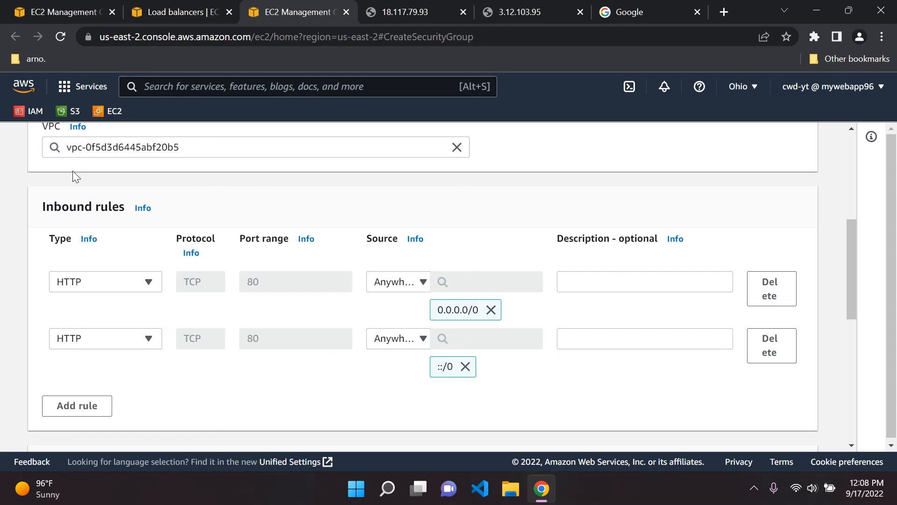
Review the MyLB-SG basic details and its inbound and outbound rules, and try to create the security group.
{"action": "scroll", "coordinate": [425, 265], "scroll_direction": "up", "scroll_amount": 3}
{"action": "scroll", "coordinate": [425, 265], "scroll_direction": "down", "scroll_amount": 4}
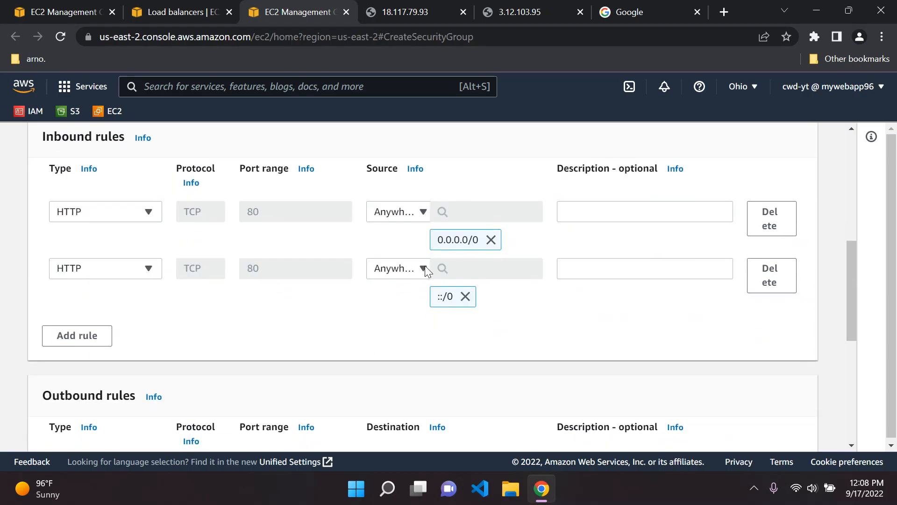
{"action": "scroll", "coordinate": [425, 265], "scroll_direction": "down", "scroll_amount": 6}
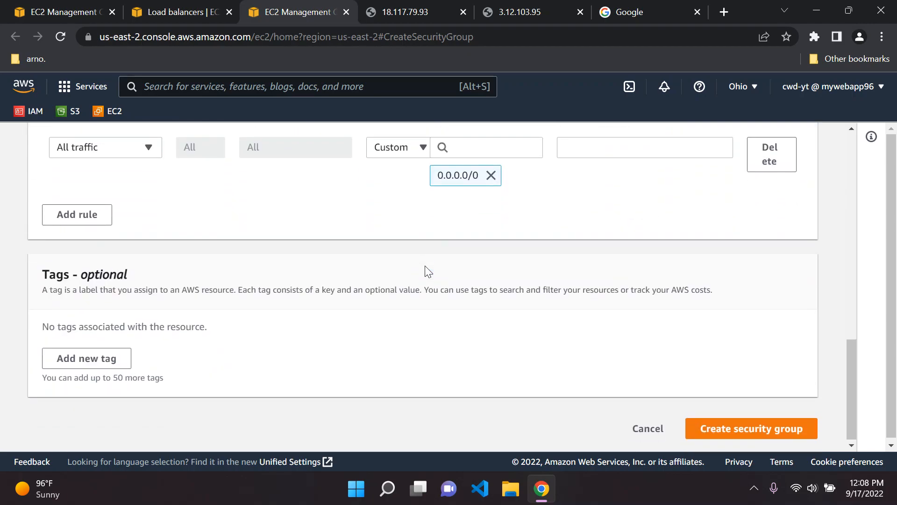
{"action": "scroll", "coordinate": [416, 294], "scroll_direction": "up", "scroll_amount": 3}
{"action": "scroll", "coordinate": [423, 355], "scroll_direction": "up", "scroll_amount": 6}
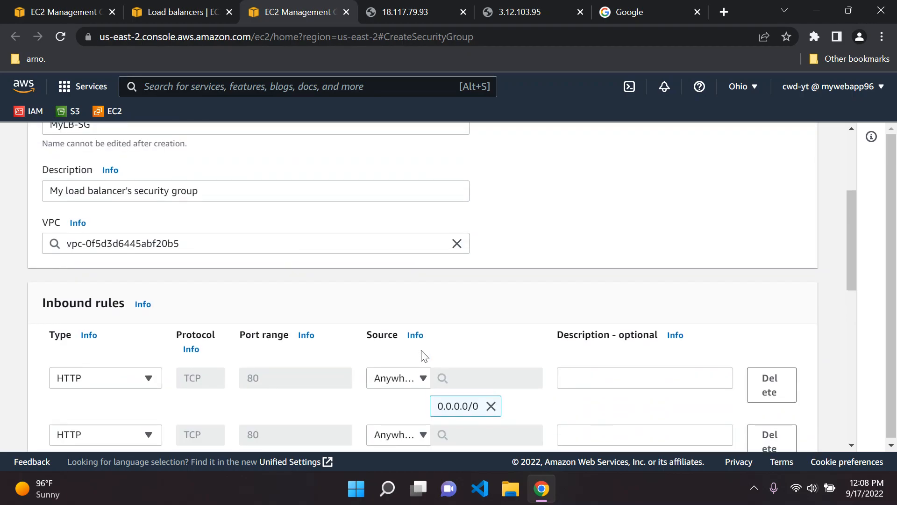
{"action": "scroll", "coordinate": [423, 355], "scroll_direction": "down", "scroll_amount": 1}
{"action": "scroll", "coordinate": [345, 366], "scroll_direction": "up", "scroll_amount": 5}
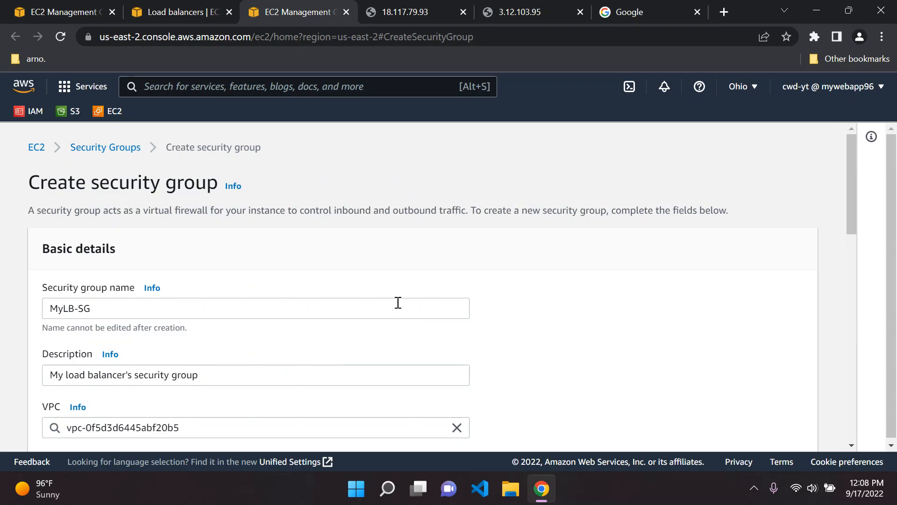
{"action": "scroll", "coordinate": [398, 303], "scroll_direction": "down", "scroll_amount": 14}
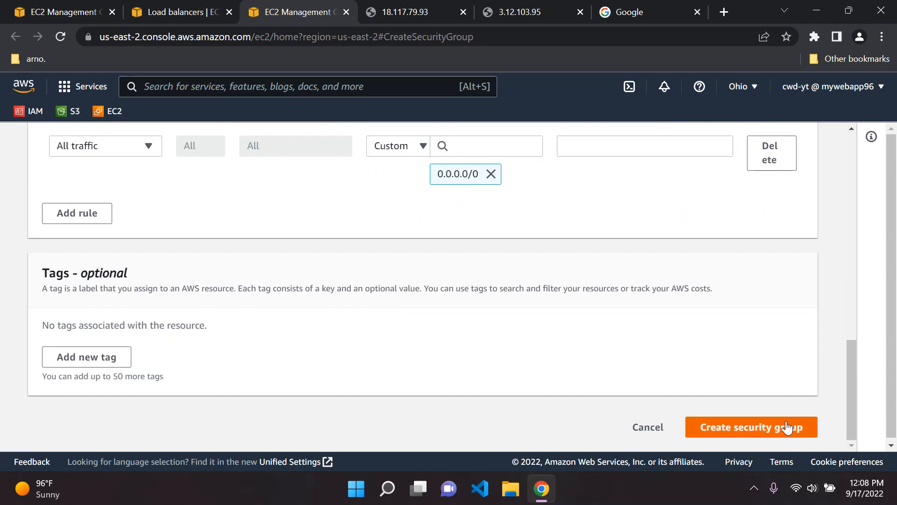
{"action": "left_click", "coordinate": [780, 435]}
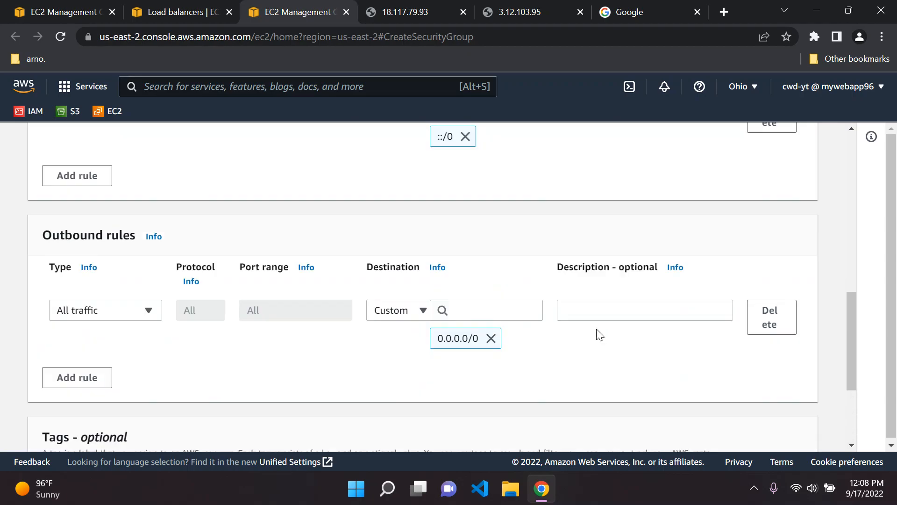
Change the security group's description to "My LB security group".
{"action": "left_click", "coordinate": [227, 290]}
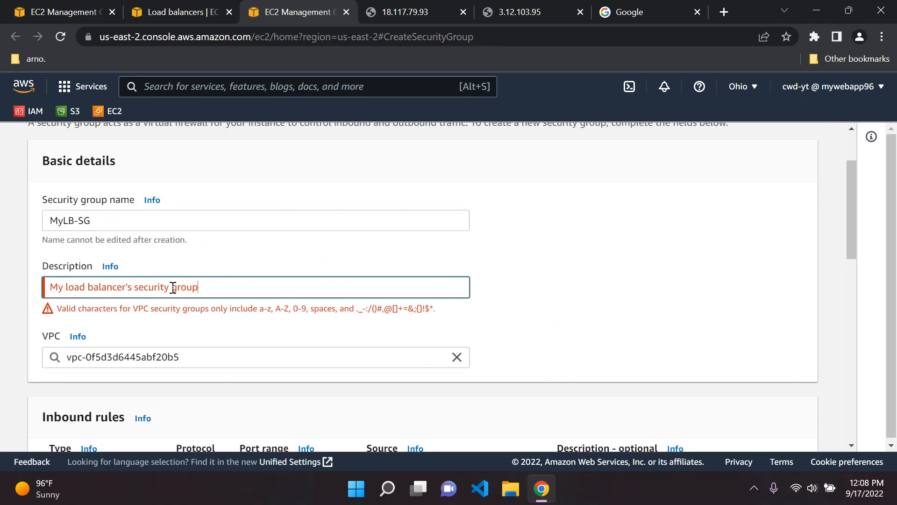
{"action": "key", "text": "BackSpace"}
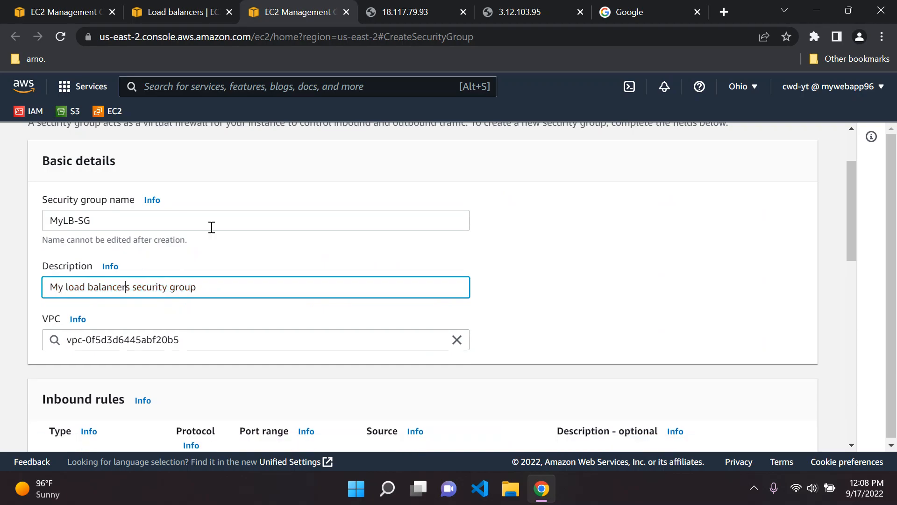
{"action": "key", "text": "BackSpace"}
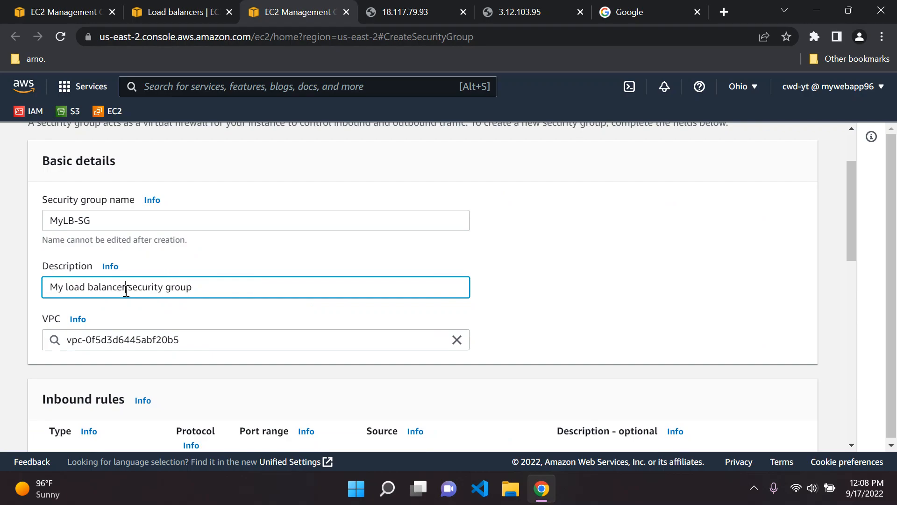
{"action": "left_click_drag", "start_coordinate": [128, 286], "coordinate": [66, 286]}
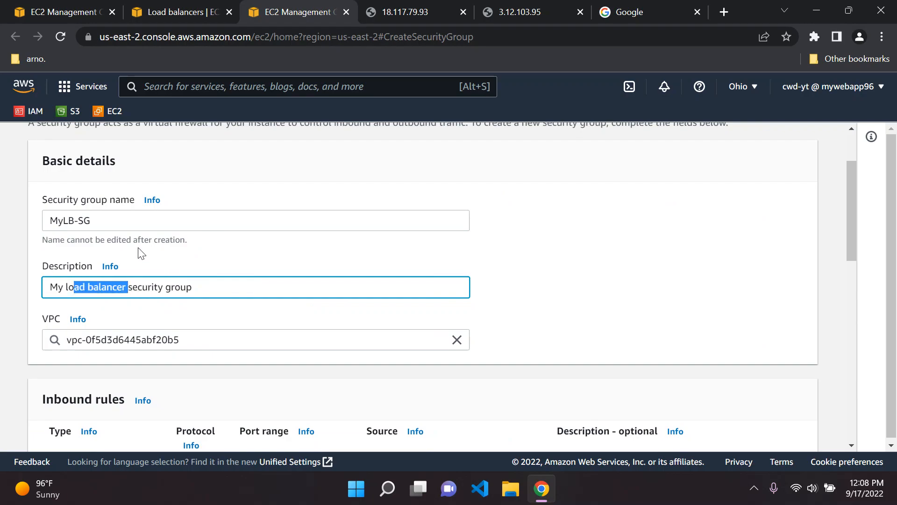
{"action": "key", "text": "BackSpace"}
{"action": "type", "text": "L"}
{"action": "key", "text": "BackSpace"}
{"action": "key", "text": "BackSpace"}
{"action": "type", "text": "LB"}
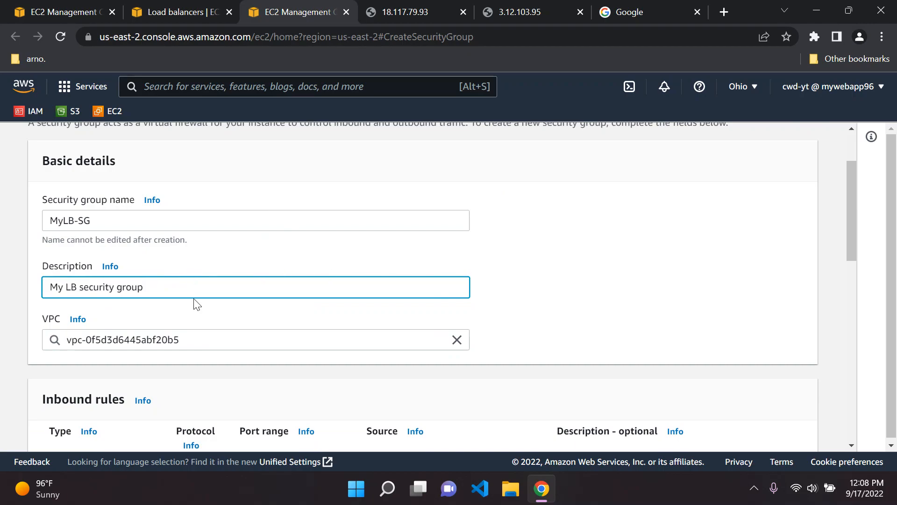
Create the MyLB-SG security group and dismiss the notification.
{"action": "scroll", "coordinate": [390, 286], "scroll_direction": "down", "scroll_amount": 8}
{"action": "scroll", "coordinate": [392, 288], "scroll_direction": "down", "scroll_amount": 5}
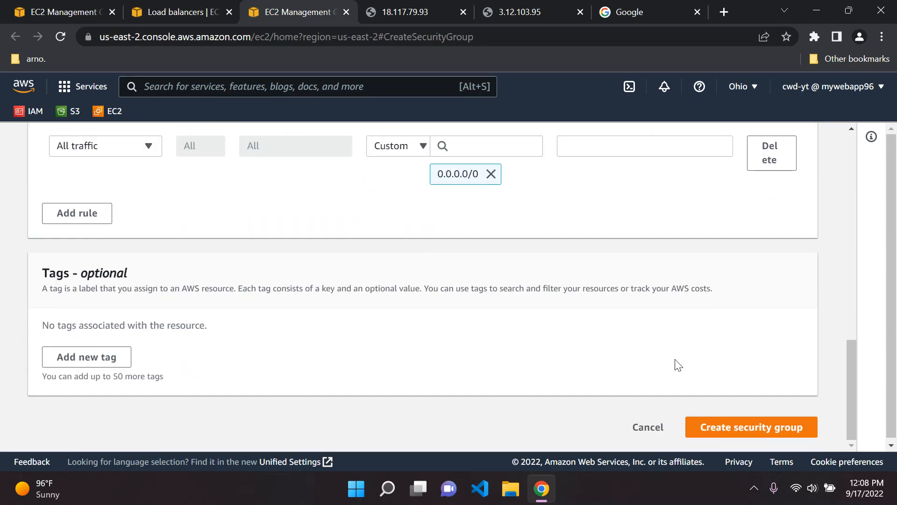
{"action": "left_click", "coordinate": [725, 427]}
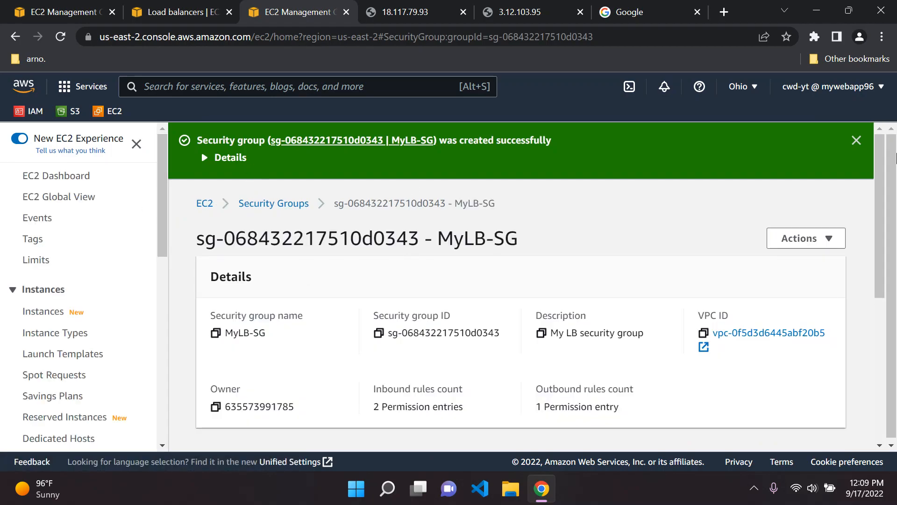
{"action": "left_click", "coordinate": [857, 141]}
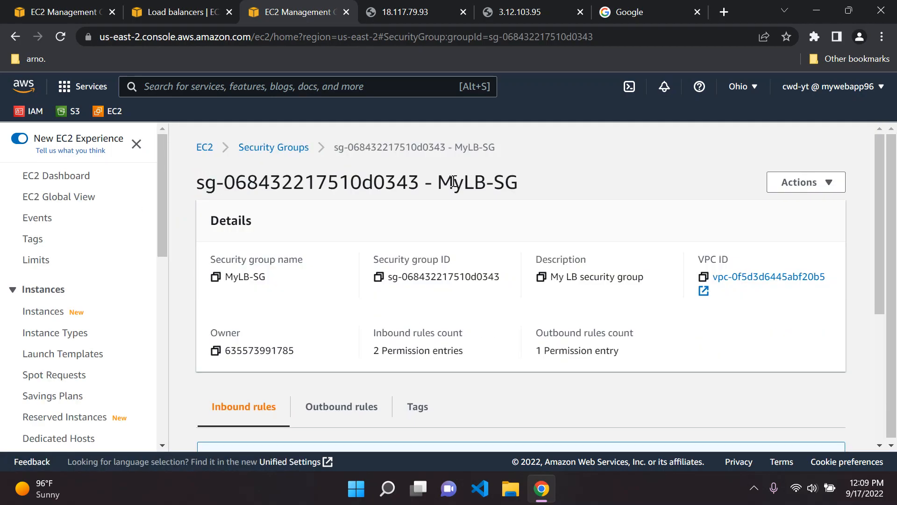
Open the list of security groups and check the MyLB-SG entry's name and description.
{"action": "left_click", "coordinate": [290, 149]}
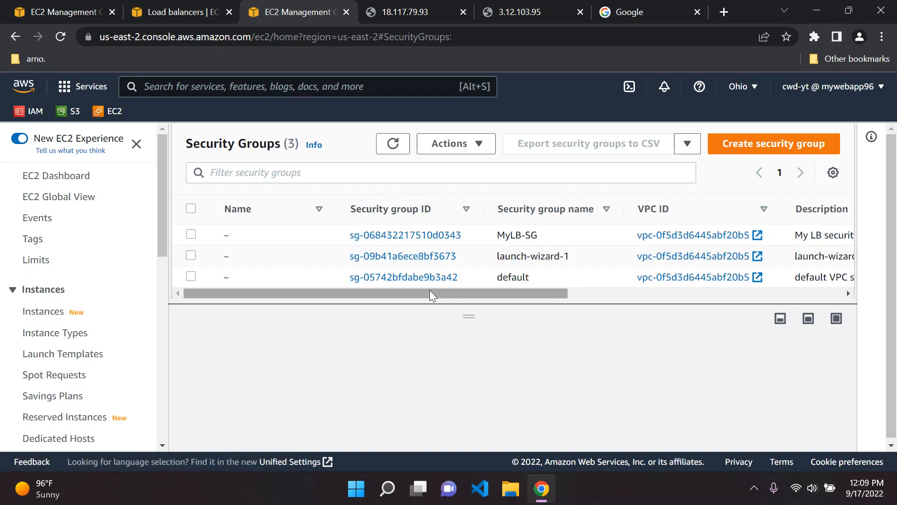
{"action": "left_click_drag", "start_coordinate": [430, 290], "coordinate": [470, 290]}
{"action": "left_click_drag", "start_coordinate": [429, 234], "coordinate": [475, 236]}
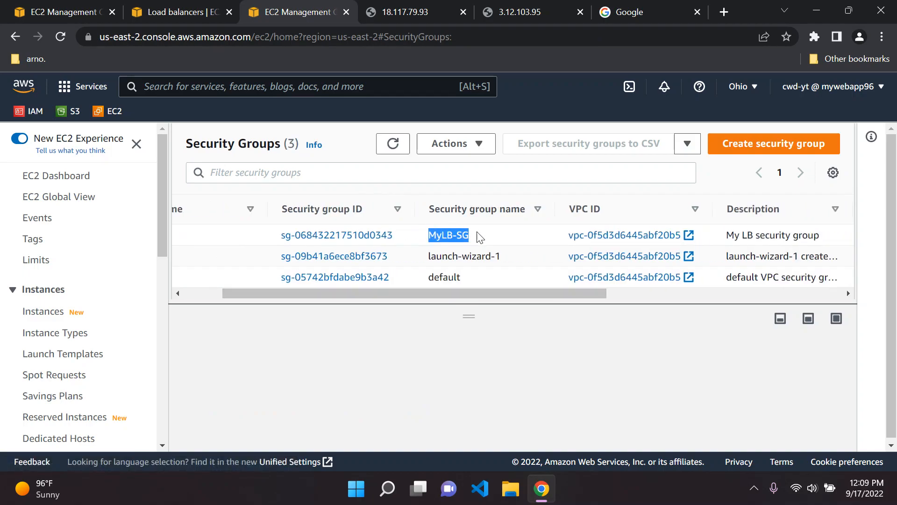
Select the launch-wizard-1 security group and open its inbound rules.
{"action": "left_click", "coordinate": [477, 236]}
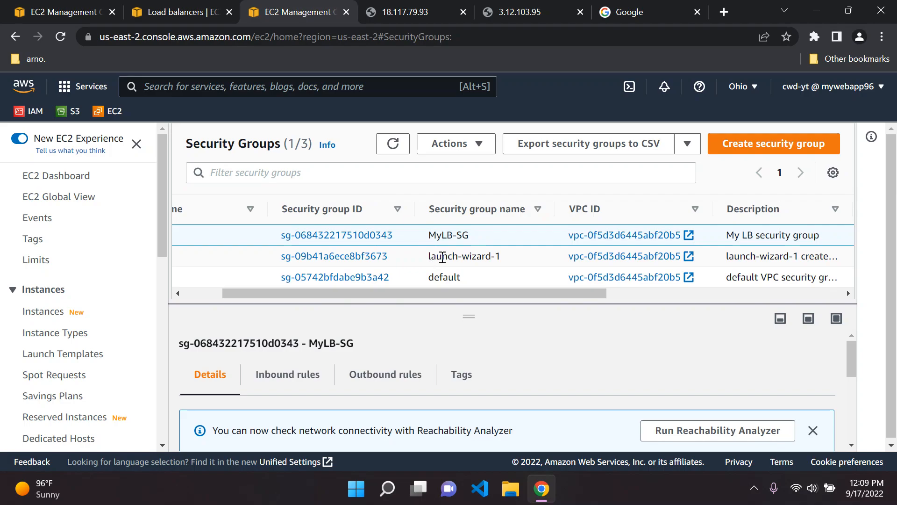
{"action": "left_click_drag", "start_coordinate": [429, 258], "coordinate": [516, 258]}
{"action": "left_click_drag", "start_coordinate": [405, 294], "coordinate": [365, 303]}
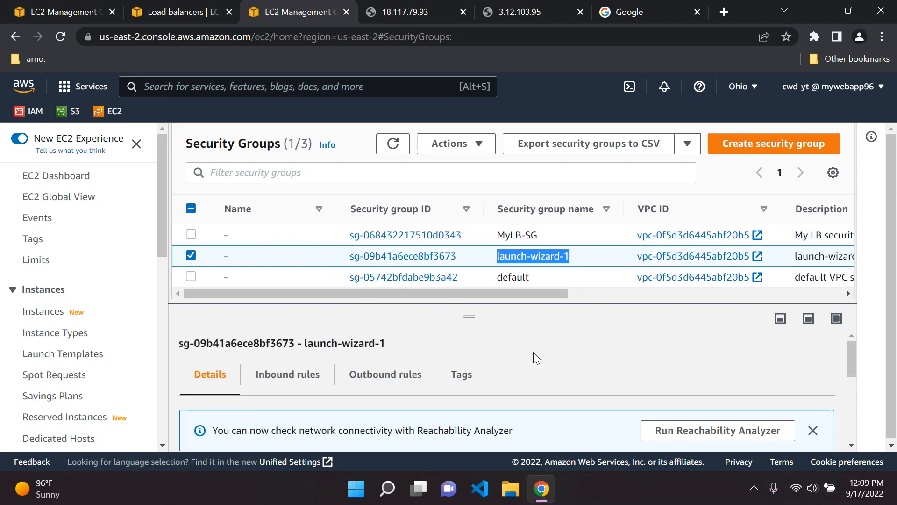
{"action": "left_click", "coordinate": [296, 376]}
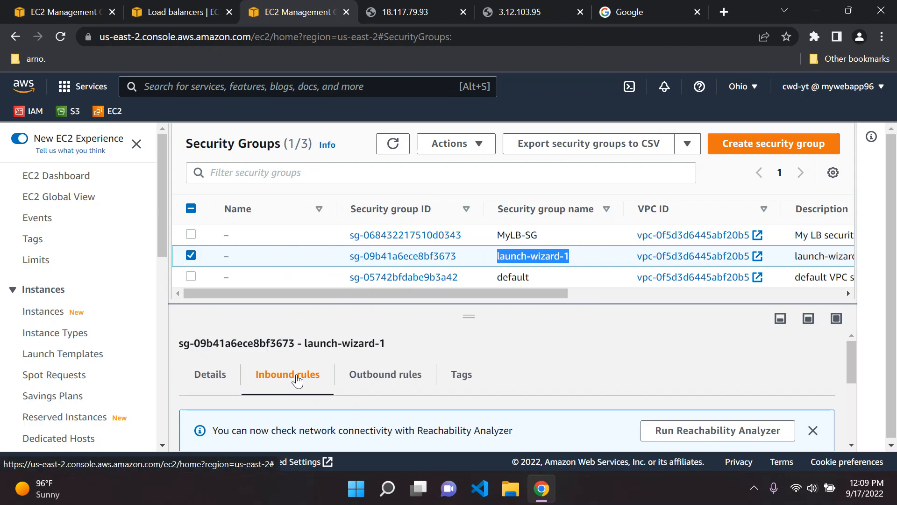
{"action": "scroll", "coordinate": [299, 358], "scroll_direction": "down", "scroll_amount": 3}
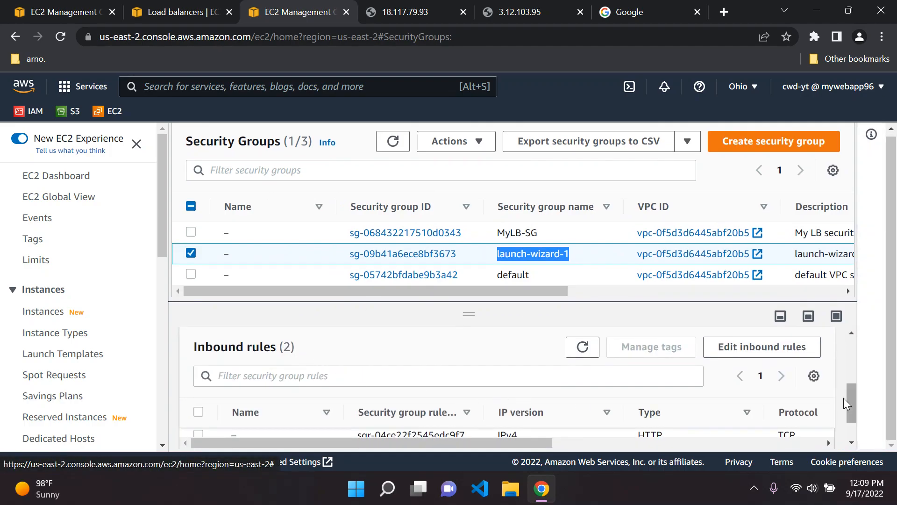
{"action": "left_click_drag", "start_coordinate": [851, 408], "coordinate": [849, 388]}
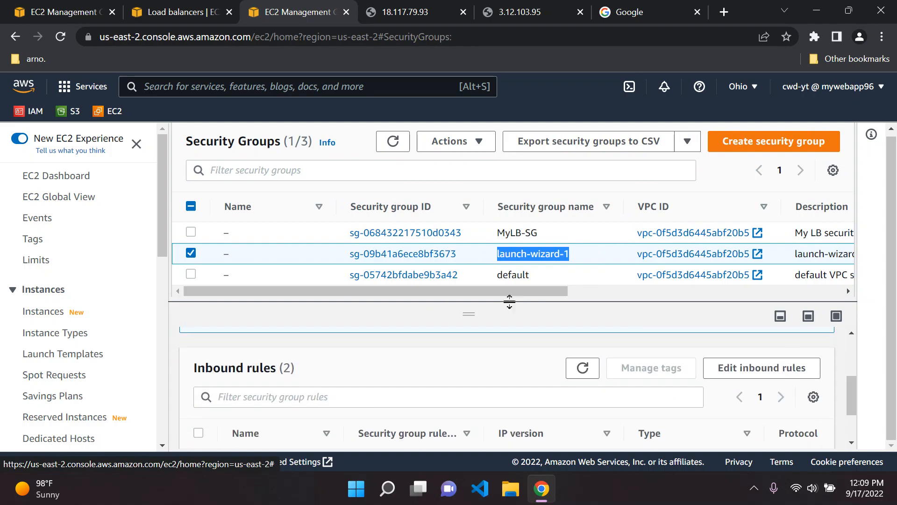
Examine the type, port range and source of launch-wizard-1's HTTP and SSH inbound rules, and close the security groups page.
{"action": "left_click_drag", "start_coordinate": [464, 314], "coordinate": [464, 184]}
{"action": "left_click_drag", "start_coordinate": [434, 426], "coordinate": [627, 426]}
{"action": "left_click_drag", "start_coordinate": [289, 392], "coordinate": [334, 397]}
{"action": "left_click_drag", "start_coordinate": [434, 393], "coordinate": [619, 397]}
{"action": "left_click_drag", "start_coordinate": [758, 398], "coordinate": [706, 394]}
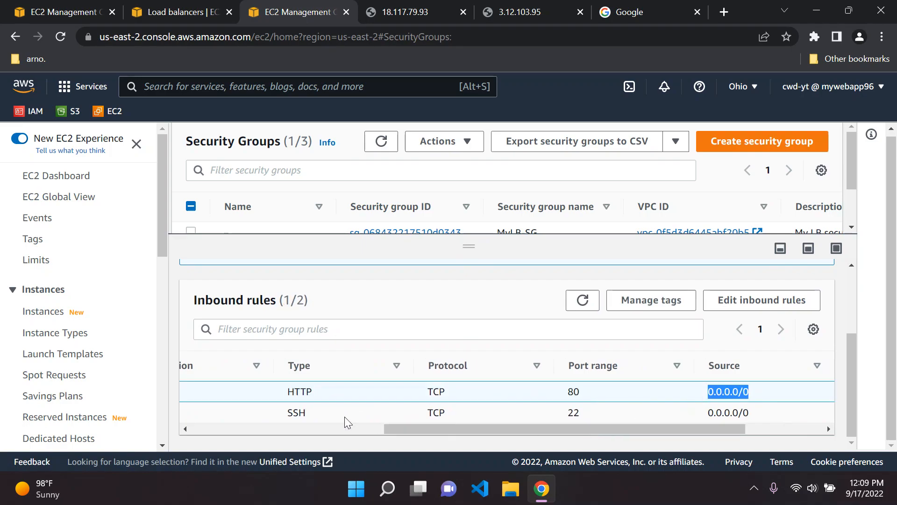
{"action": "left_click_drag", "start_coordinate": [286, 414], "coordinate": [323, 415]}
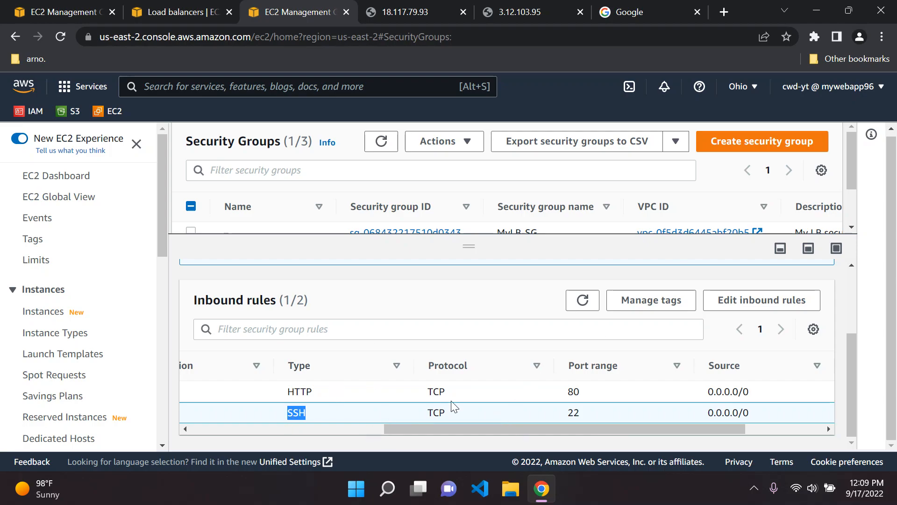
{"action": "left_click_drag", "start_coordinate": [464, 426], "coordinate": [340, 349]}
{"action": "scroll", "coordinate": [481, 278], "scroll_direction": "up", "scroll_amount": 2}
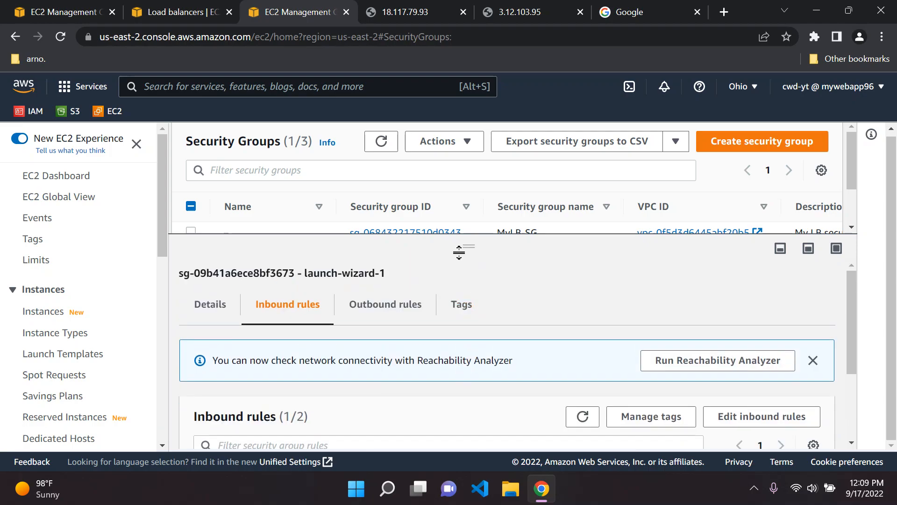
{"action": "left_click_drag", "start_coordinate": [459, 252], "coordinate": [481, 396]}
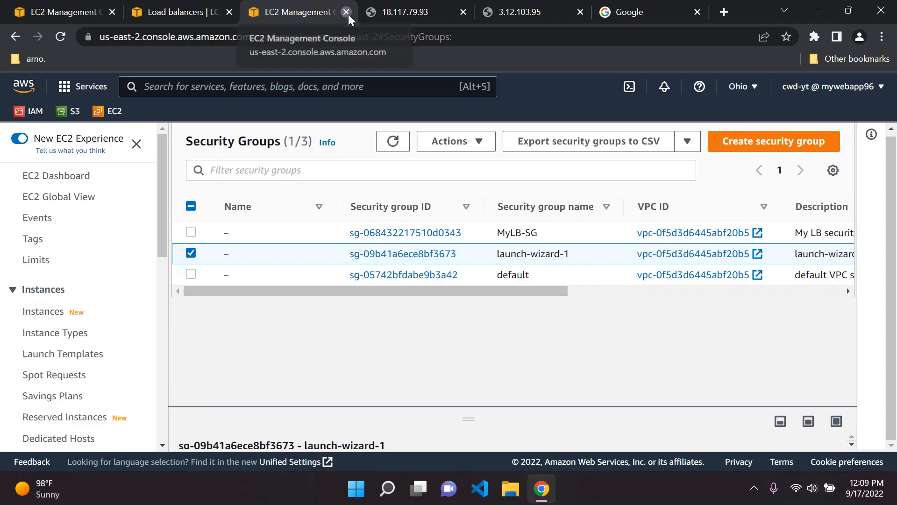
{"action": "left_click", "coordinate": [348, 14]}
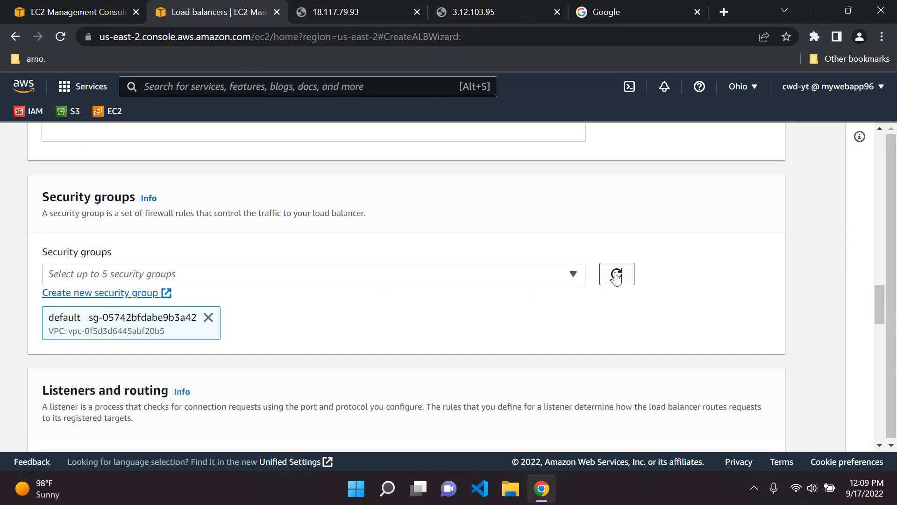
Refresh the load balancer's available security groups, assign MyLB-SG and remove the default security group.
{"action": "scroll", "coordinate": [346, 327], "scroll_direction": "up", "scroll_amount": 15}
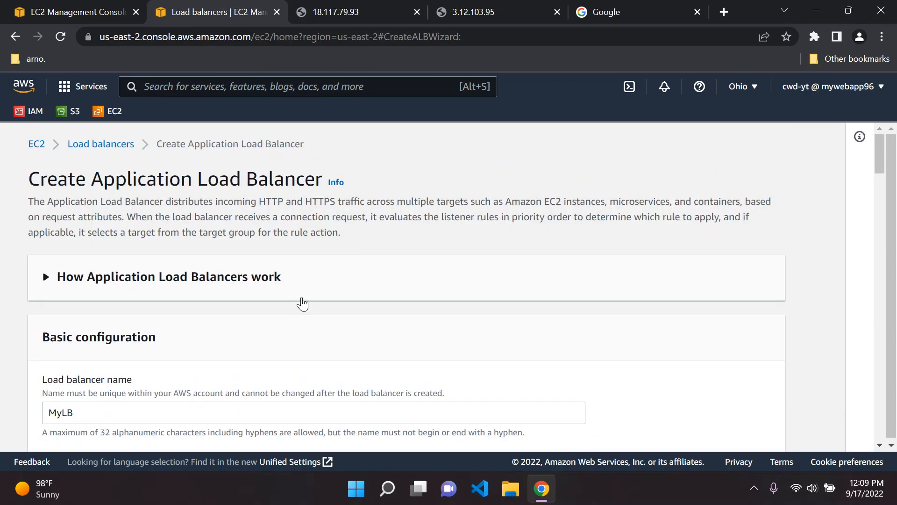
{"action": "scroll", "coordinate": [303, 304], "scroll_direction": "down", "scroll_amount": 15}
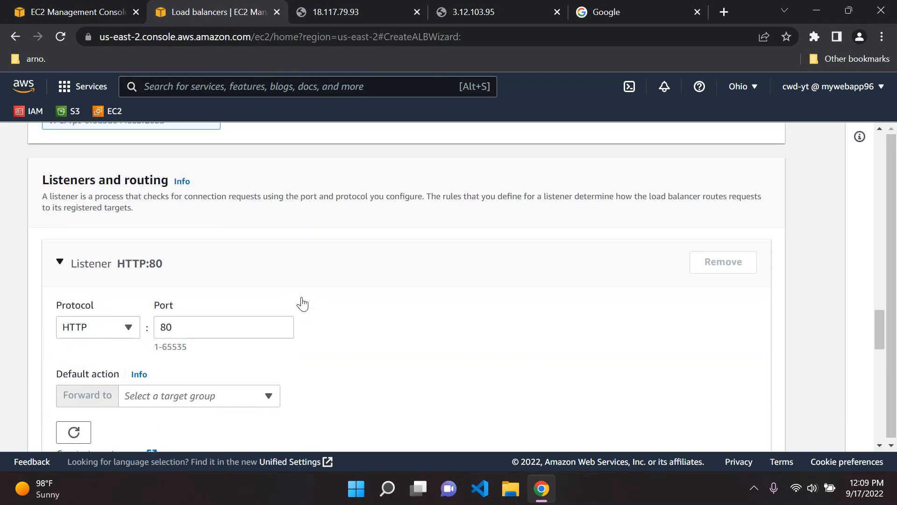
{"action": "scroll", "coordinate": [305, 303], "scroll_direction": "up", "scroll_amount": 4}
{"action": "left_click", "coordinate": [617, 274]}
{"action": "left_click", "coordinate": [468, 276]}
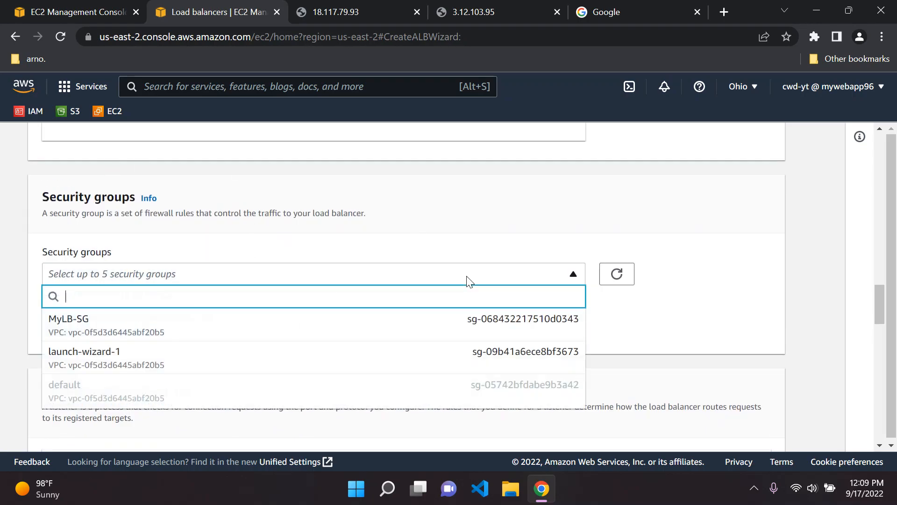
{"action": "left_click", "coordinate": [95, 334]}
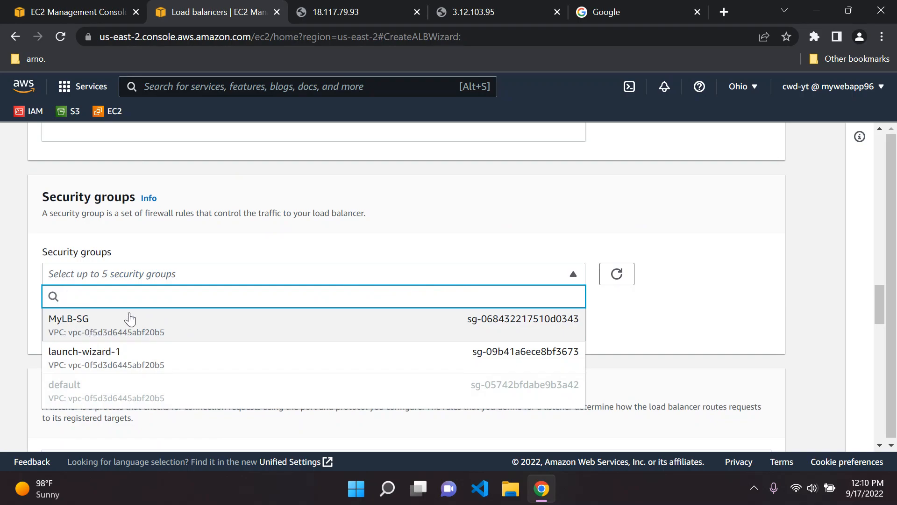
{"action": "left_click", "coordinate": [257, 228]}
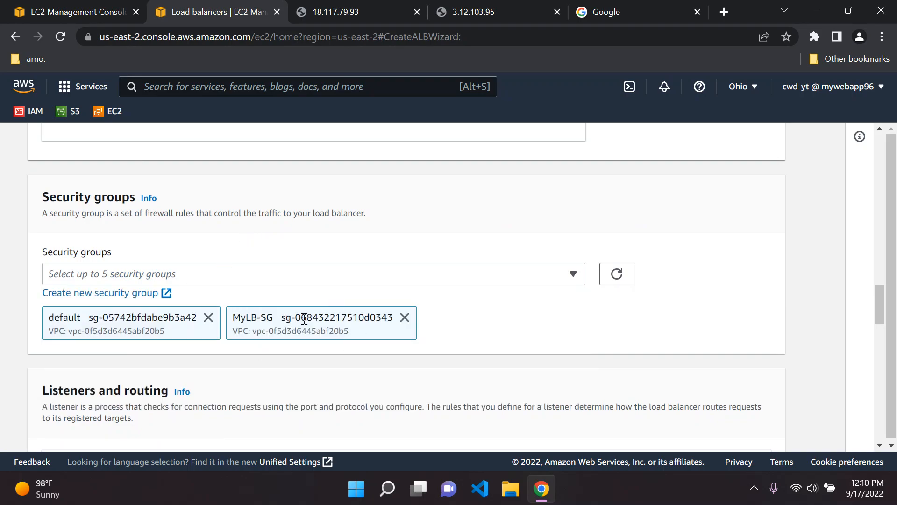
{"action": "left_click", "coordinate": [209, 318]}
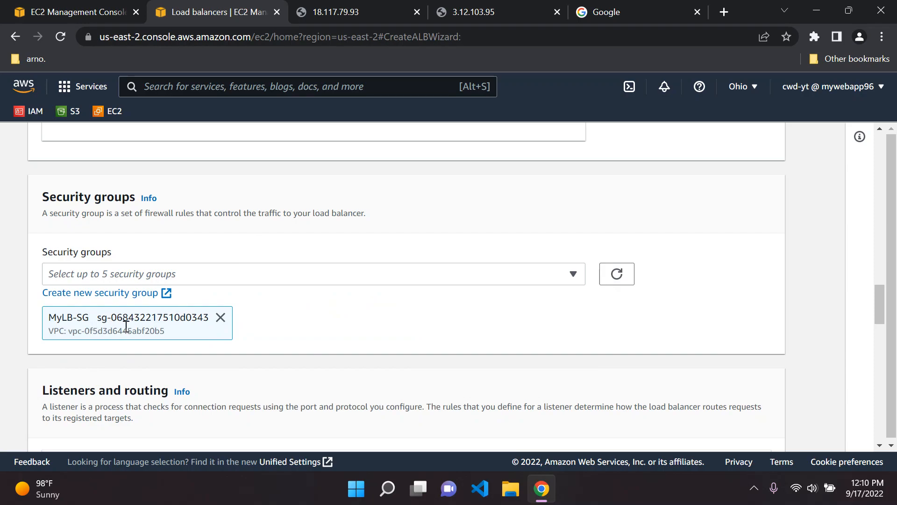
Review the HTTP:80 listener's protocol and port, and check which target groups its default action can forward to.
{"action": "scroll", "coordinate": [362, 296], "scroll_direction": "down", "scroll_amount": 6}
{"action": "scroll", "coordinate": [290, 235], "scroll_direction": "up", "scroll_amount": 2}
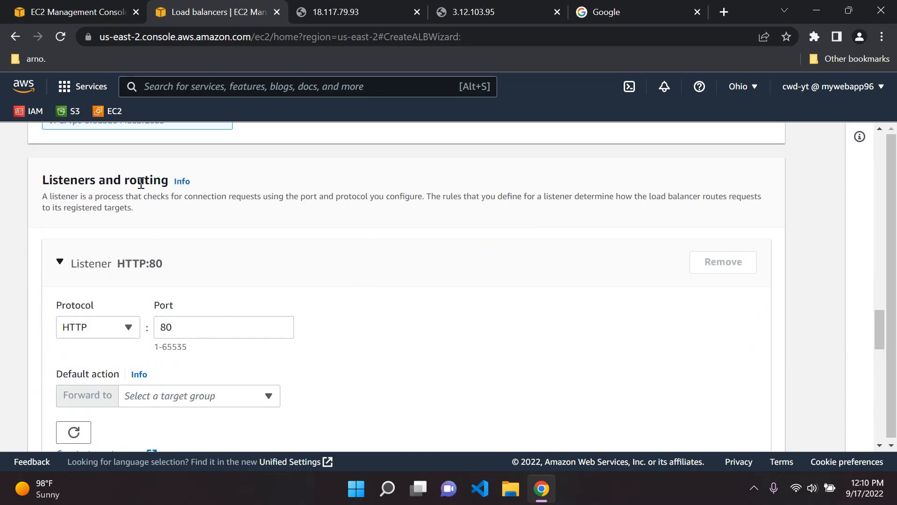
{"action": "scroll", "coordinate": [226, 267], "scroll_direction": "down", "scroll_amount": 2}
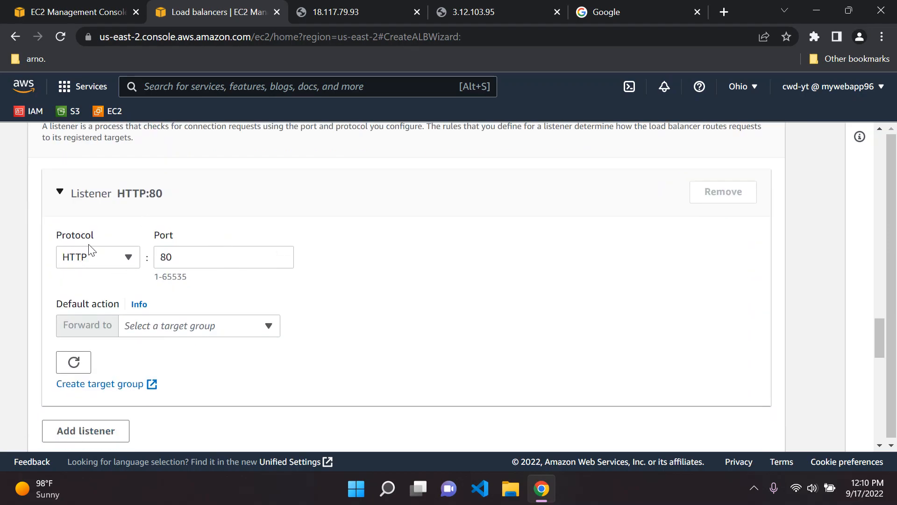
{"action": "scroll", "coordinate": [215, 257], "scroll_direction": "down", "scroll_amount": 2}
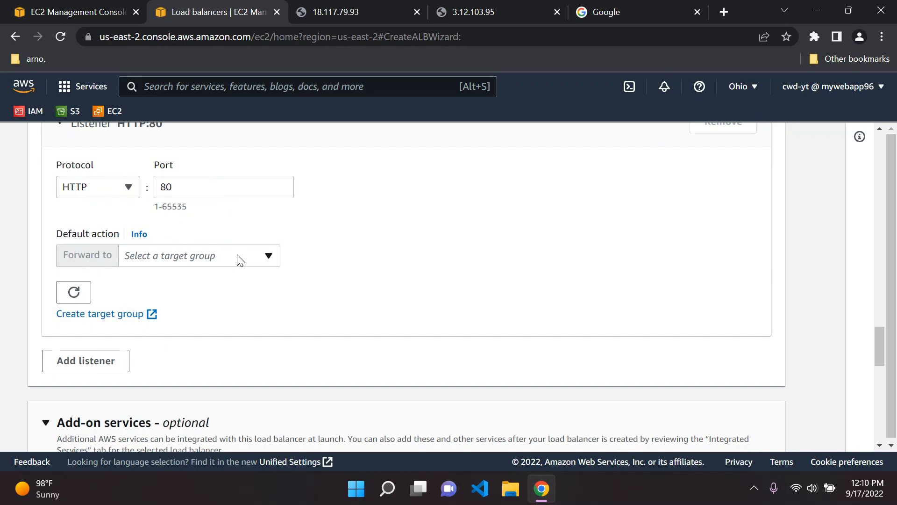
{"action": "scroll", "coordinate": [211, 299], "scroll_direction": "up", "scroll_amount": 2}
{"action": "left_click", "coordinate": [204, 332]}
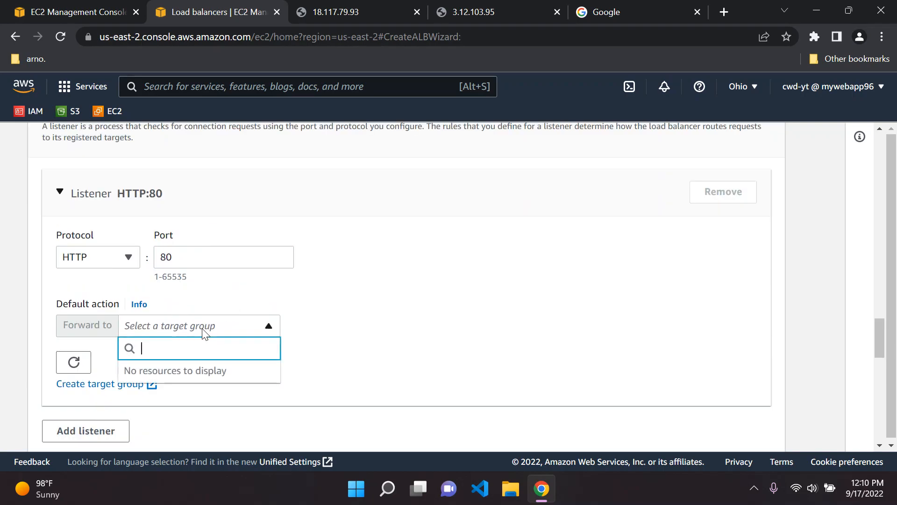
{"action": "left_click", "coordinate": [381, 348]}
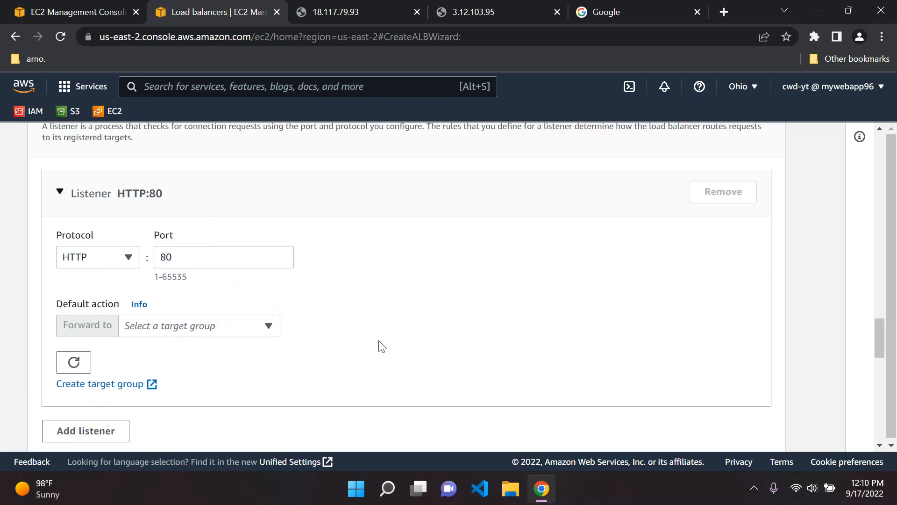
Start creating a new target group for the listener's default action and view the target type choices.
{"action": "left_click", "coordinate": [107, 385]}
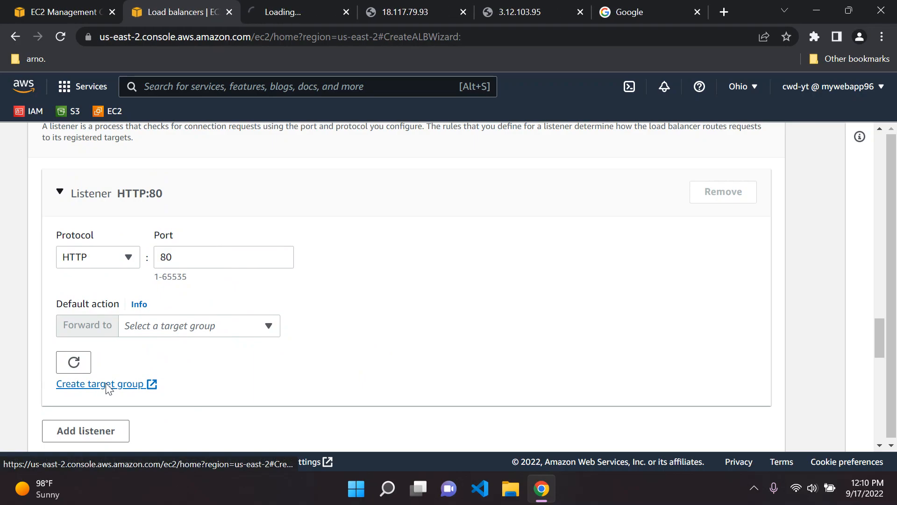
{"action": "left_click", "coordinate": [322, 14]}
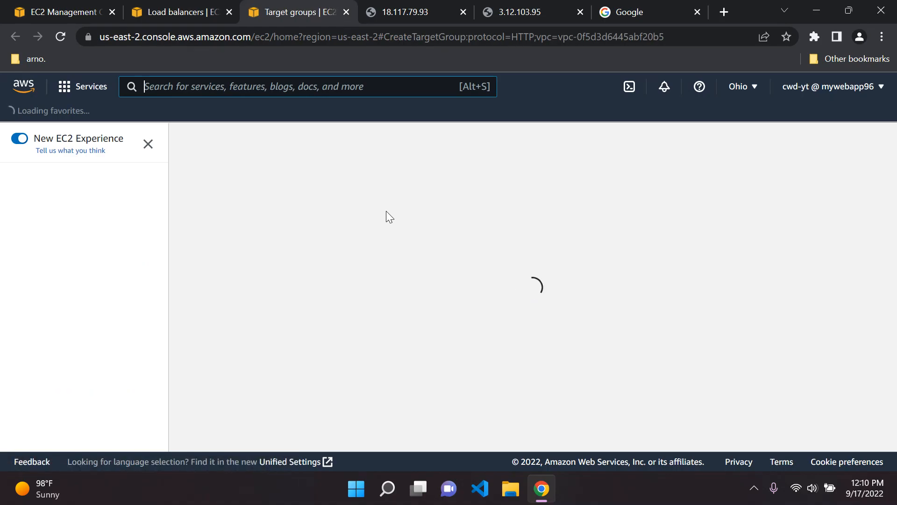
{"action": "scroll", "coordinate": [261, 214], "scroll_direction": "down", "scroll_amount": 2}
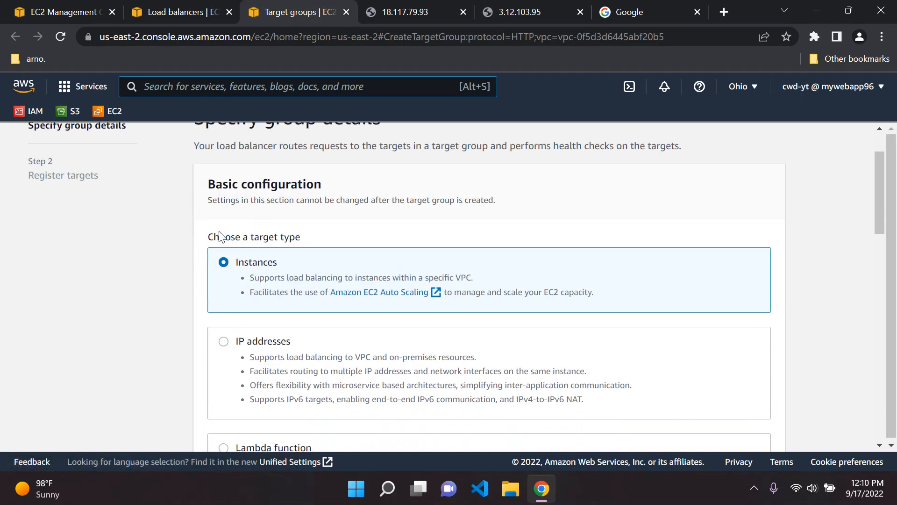
Compare the web pages served by Server1 and Server2, and return to the target group form.
{"action": "left_click", "coordinate": [377, 7]}
{"action": "left_click", "coordinate": [489, 7]}
{"action": "left_click", "coordinate": [414, 6]}
{"action": "left_click", "coordinate": [531, 4]}
{"action": "left_click", "coordinate": [396, 6]}
{"action": "left_click", "coordinate": [517, 5]}
{"action": "left_click", "coordinate": [385, 4]}
{"action": "left_click", "coordinate": [349, 4]}
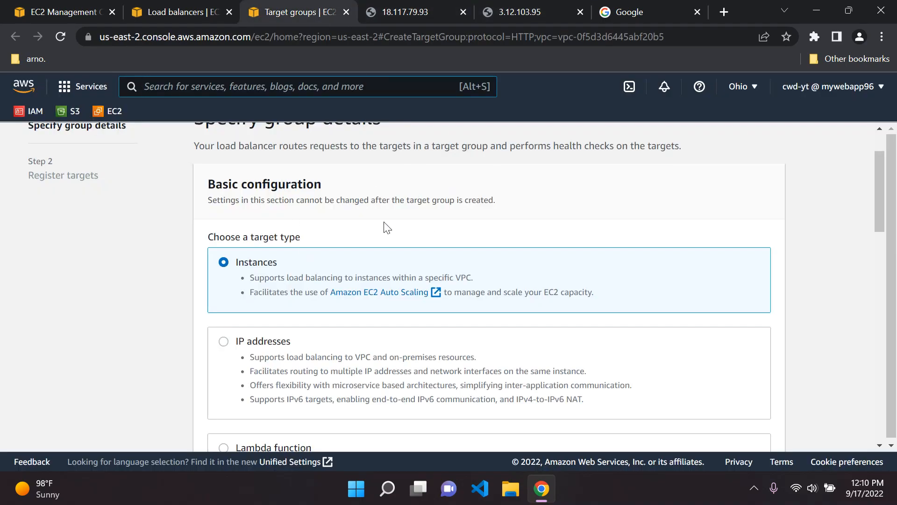
{"action": "left_click", "coordinate": [429, 4]}
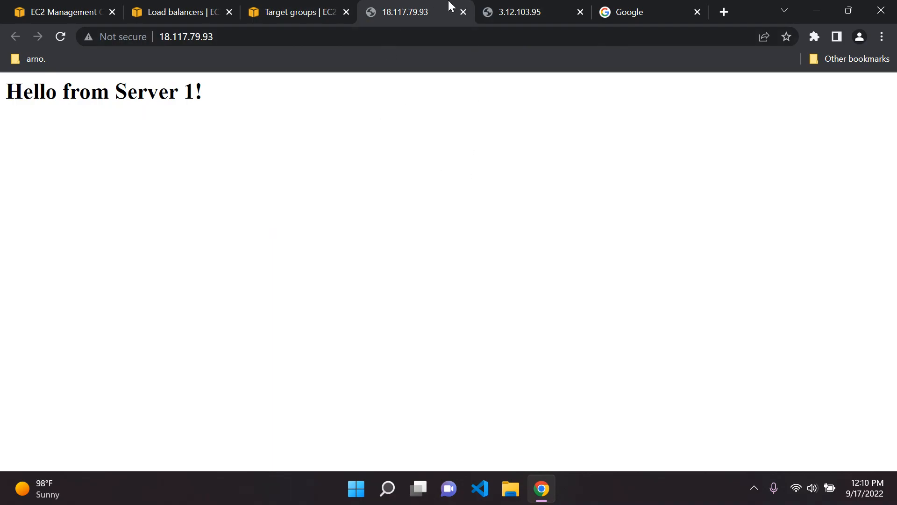
{"action": "left_click", "coordinate": [496, 6]}
{"action": "left_click", "coordinate": [405, 5]}
{"action": "left_click", "coordinate": [509, 6]}
{"action": "left_click", "coordinate": [411, 4]}
{"action": "left_click", "coordinate": [491, 7]}
{"action": "left_click", "coordinate": [376, 8]}
{"action": "left_click", "coordinate": [320, 6]}
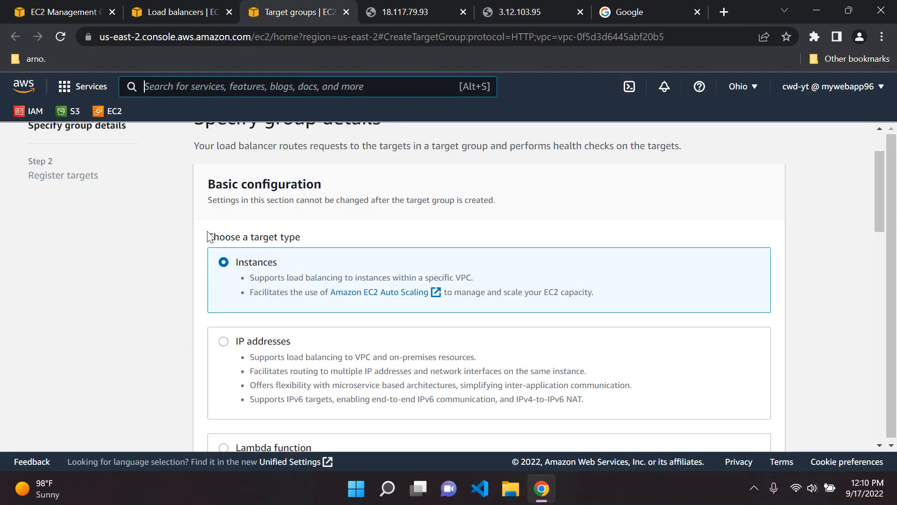
Name the target group MyLB-TG.
{"action": "scroll", "coordinate": [283, 269], "scroll_direction": "down", "scroll_amount": 7}
{"action": "left_click", "coordinate": [284, 268]}
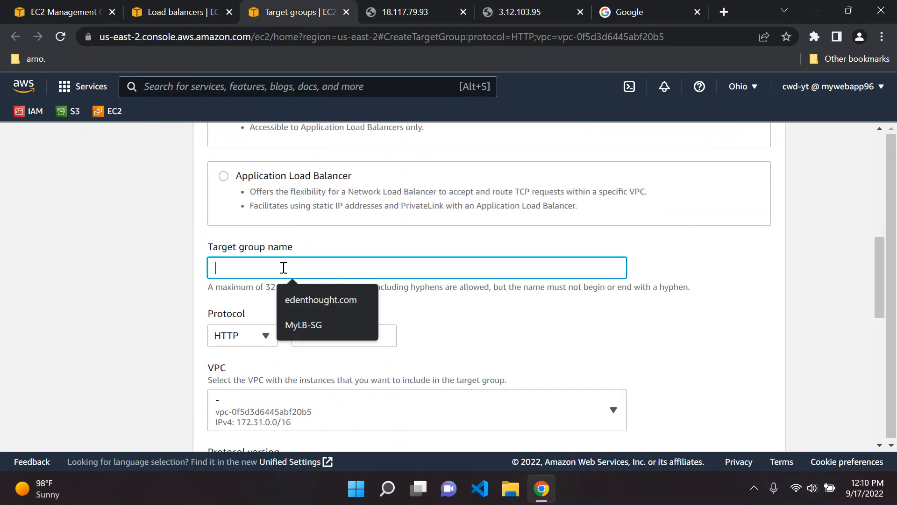
{"action": "left_click", "coordinate": [299, 322]}
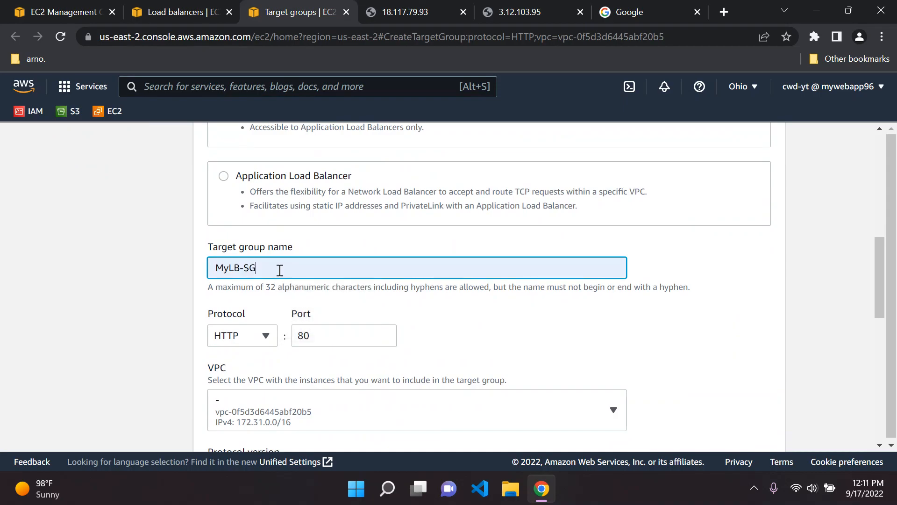
{"action": "key", "text": "BackSpace"}
{"action": "key", "text": "BackSpace"}
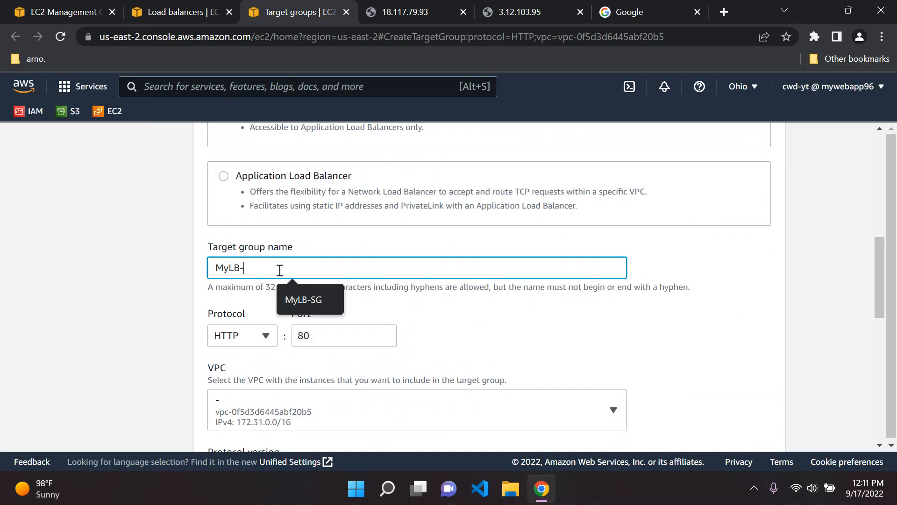
{"action": "type", "text": "TG"}
{"action": "left_click", "coordinate": [353, 234]}
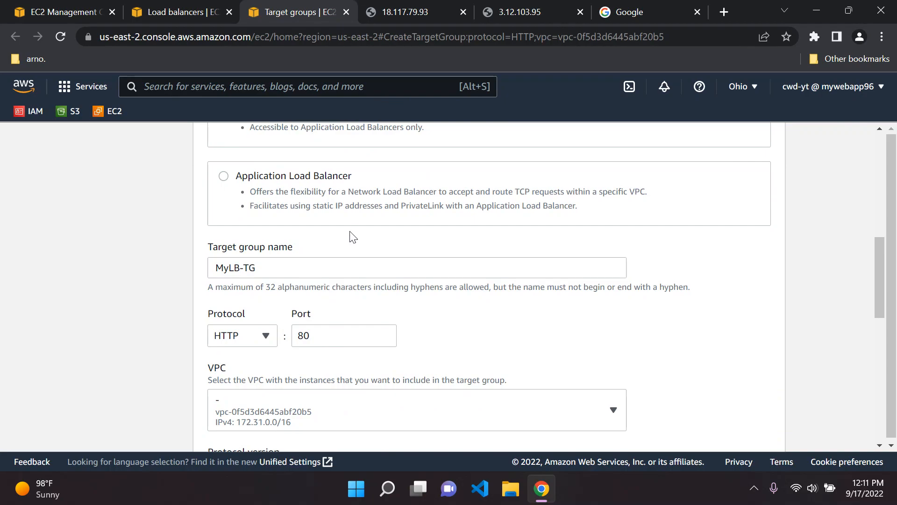
Review the target group's protocol, port, VPC, protocol version and health check settings.
{"action": "scroll", "coordinate": [349, 236], "scroll_direction": "down", "scroll_amount": 3}
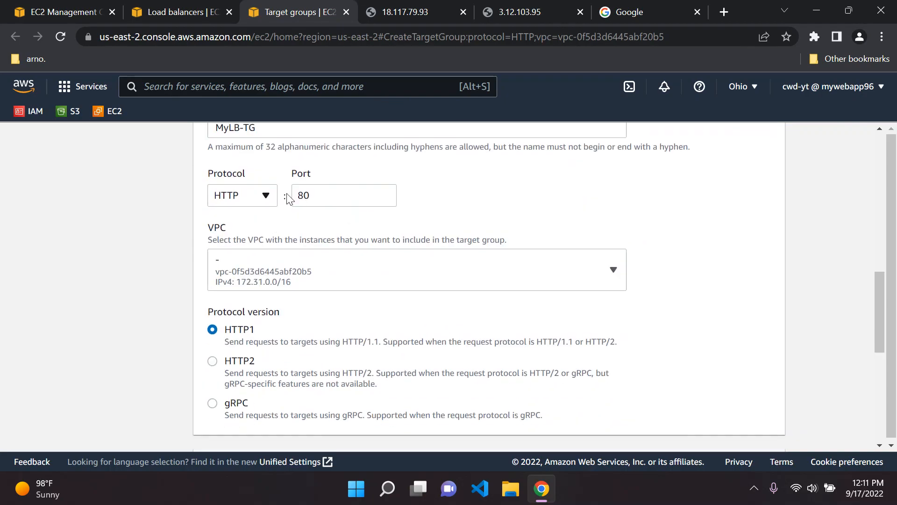
{"action": "scroll", "coordinate": [338, 203], "scroll_direction": "down", "scroll_amount": 2}
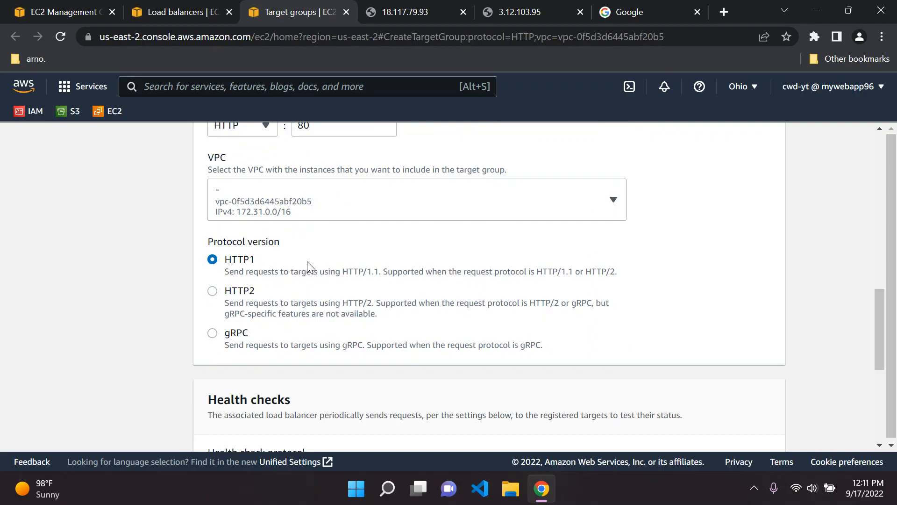
{"action": "scroll", "coordinate": [307, 262], "scroll_direction": "down", "scroll_amount": 5}
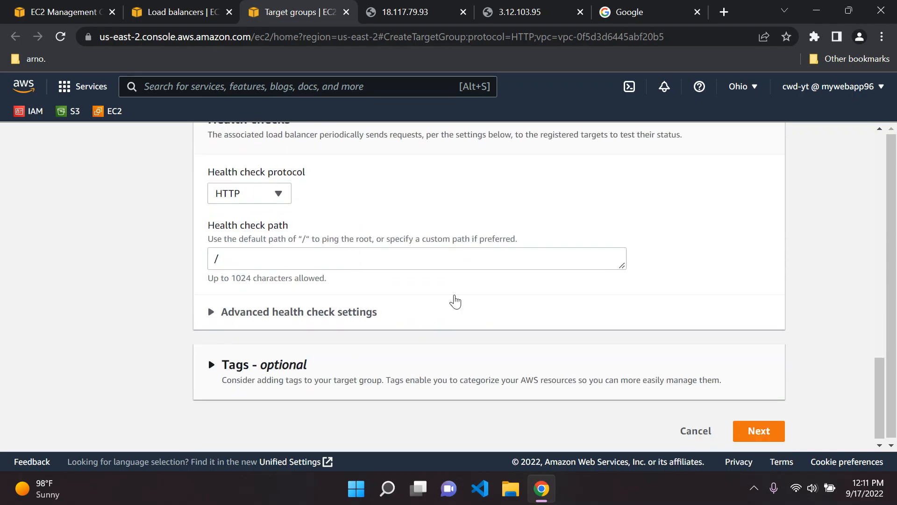
{"action": "scroll", "coordinate": [325, 297], "scroll_direction": "up", "scroll_amount": 10}
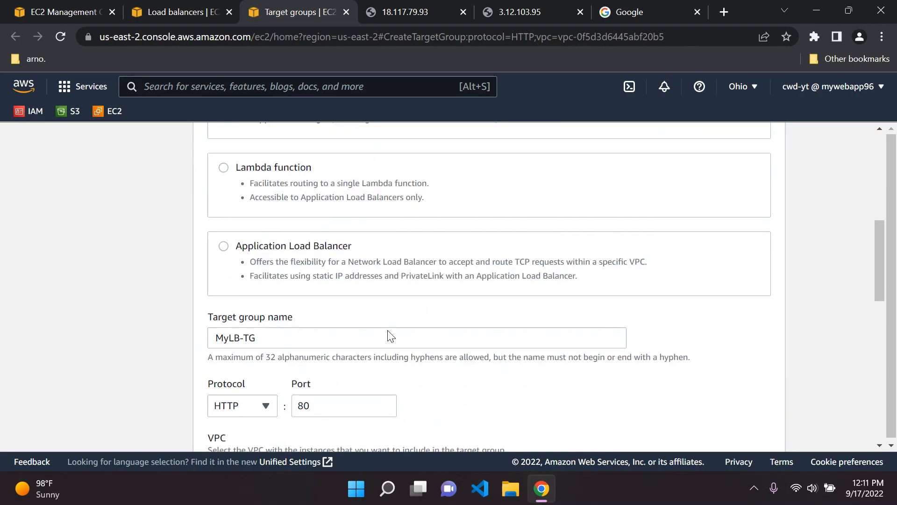
Recheck the target group's Instances type, name, protocol and port, and continue to target registration.
{"action": "scroll", "coordinate": [391, 335], "scroll_direction": "up", "scroll_amount": 5}
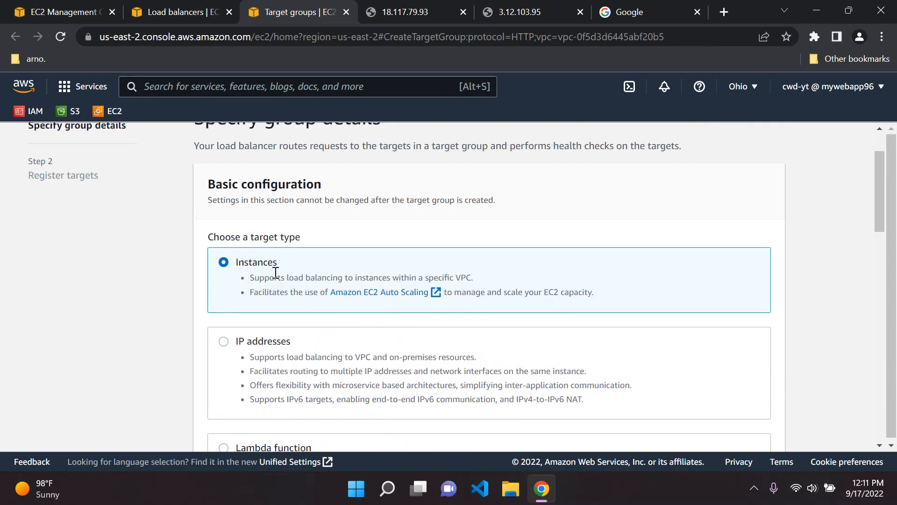
{"action": "scroll", "coordinate": [276, 273], "scroll_direction": "down", "scroll_amount": 8}
{"action": "left_click_drag", "start_coordinate": [291, 194], "coordinate": [193, 200]}
{"action": "left_click", "coordinate": [163, 214]}
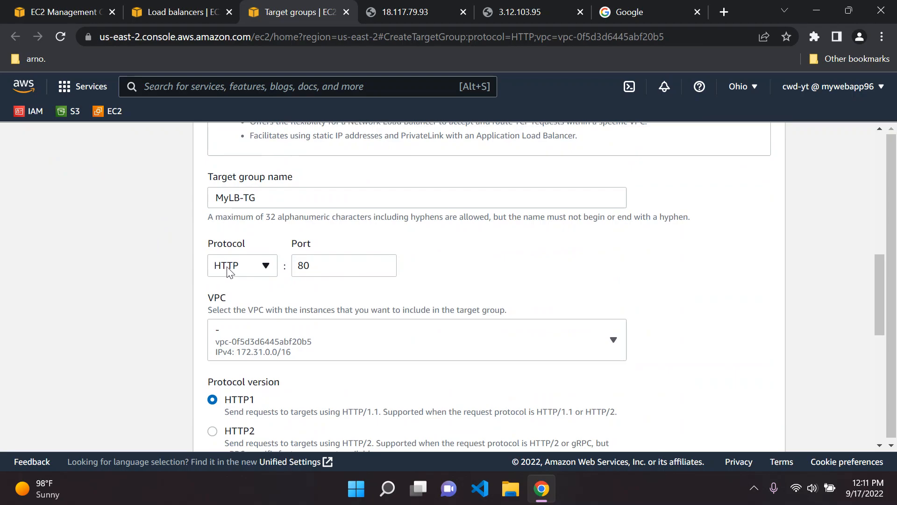
{"action": "scroll", "coordinate": [472, 286], "scroll_direction": "down", "scroll_amount": 8}
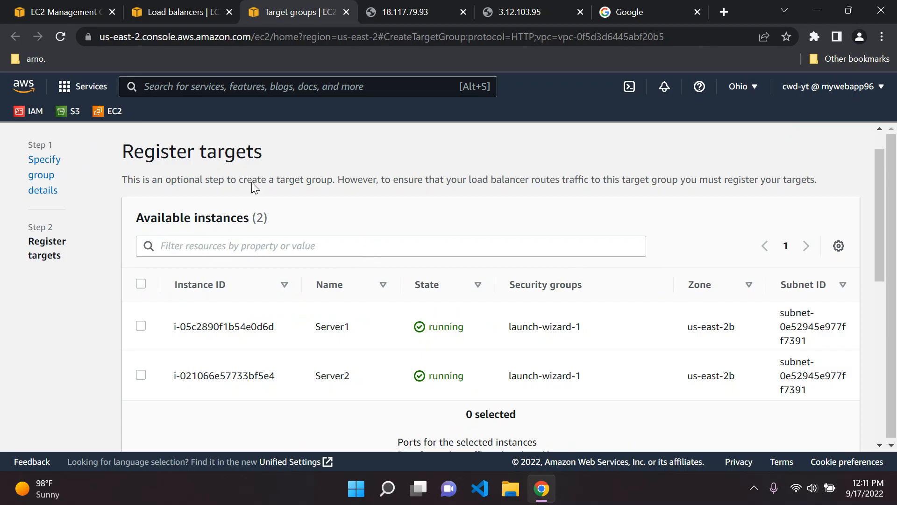
Select the Server1 and Server2 instances and include them as pending targets on port 80.
{"action": "left_click_drag", "start_coordinate": [397, 181], "coordinate": [831, 179]}
{"action": "left_click", "coordinate": [416, 179]}
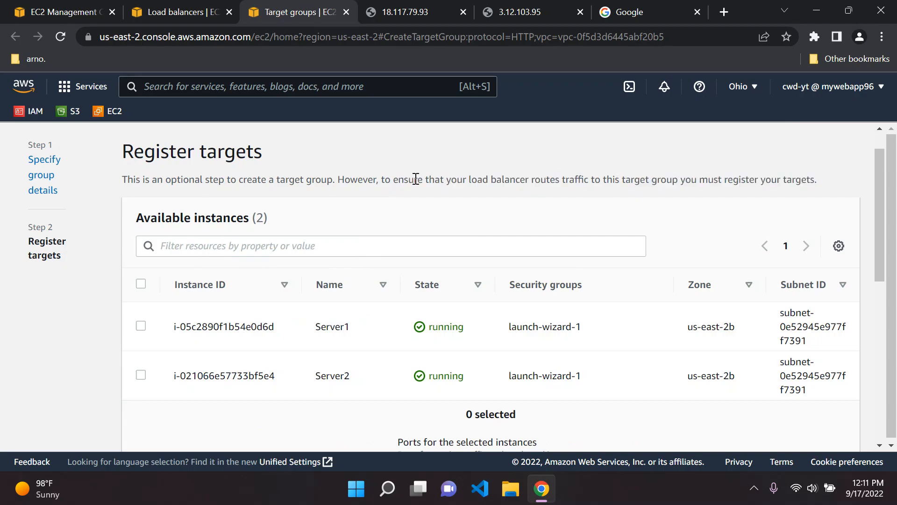
{"action": "left_click", "coordinate": [142, 327]}
{"action": "left_click", "coordinate": [140, 374]}
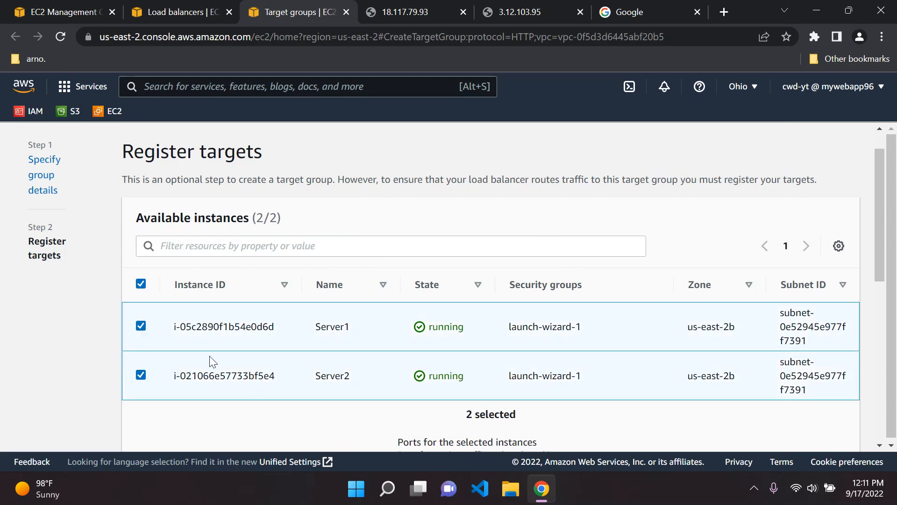
{"action": "scroll", "coordinate": [504, 237], "scroll_direction": "down", "scroll_amount": 2}
{"action": "left_click", "coordinate": [490, 10]}
{"action": "left_click", "coordinate": [412, 10]}
{"action": "left_click", "coordinate": [350, 5]}
{"action": "scroll", "coordinate": [436, 157], "scroll_direction": "down", "scroll_amount": 2}
{"action": "scroll", "coordinate": [492, 313], "scroll_direction": "up", "scroll_amount": 1}
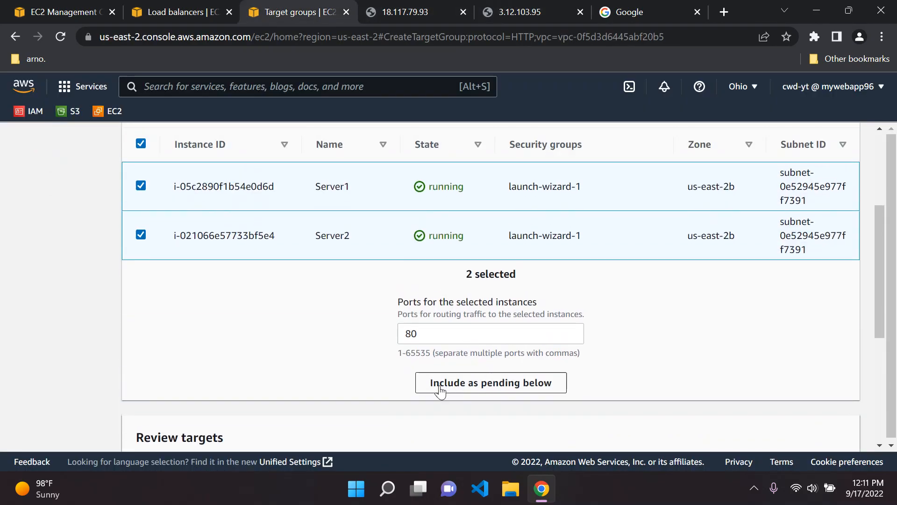
{"action": "left_click", "coordinate": [486, 388]}
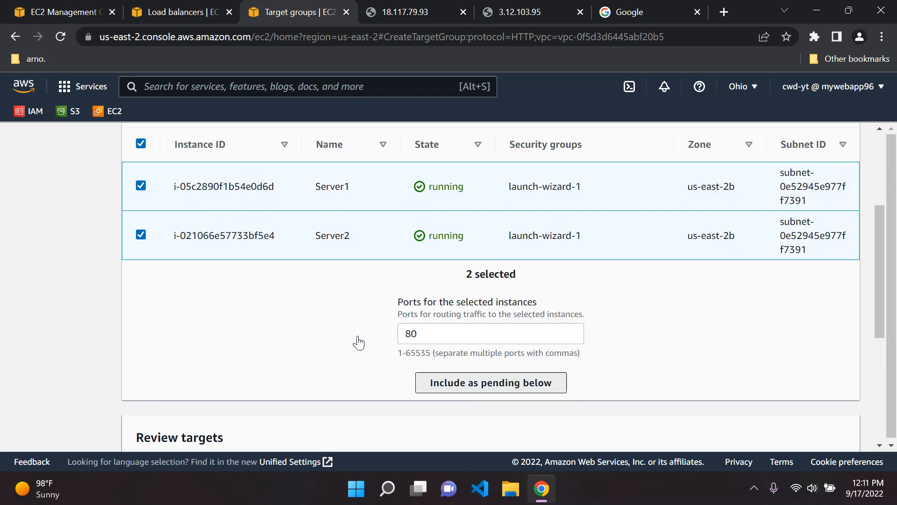
{"action": "scroll", "coordinate": [357, 337], "scroll_direction": "up", "scroll_amount": 2}
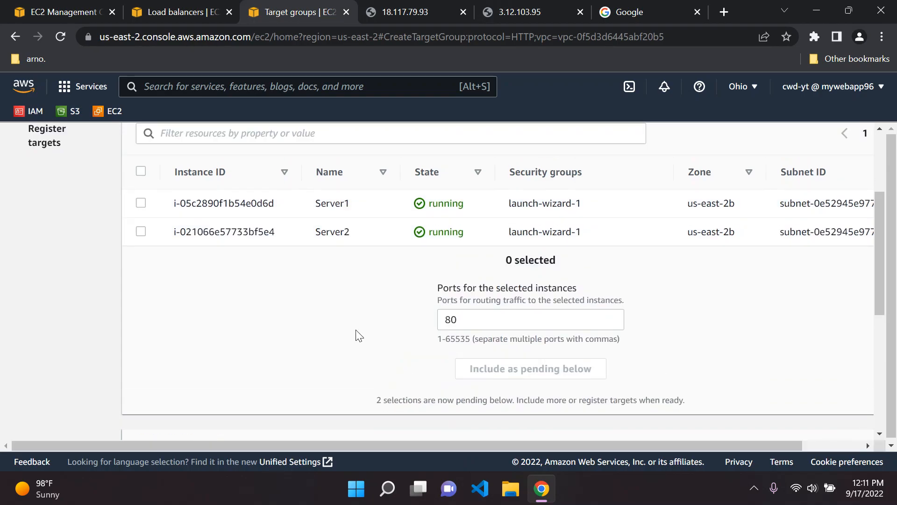
Review the pending Server1 and Server2 targets and create the target group.
{"action": "scroll", "coordinate": [328, 316], "scroll_direction": "down", "scroll_amount": 9}
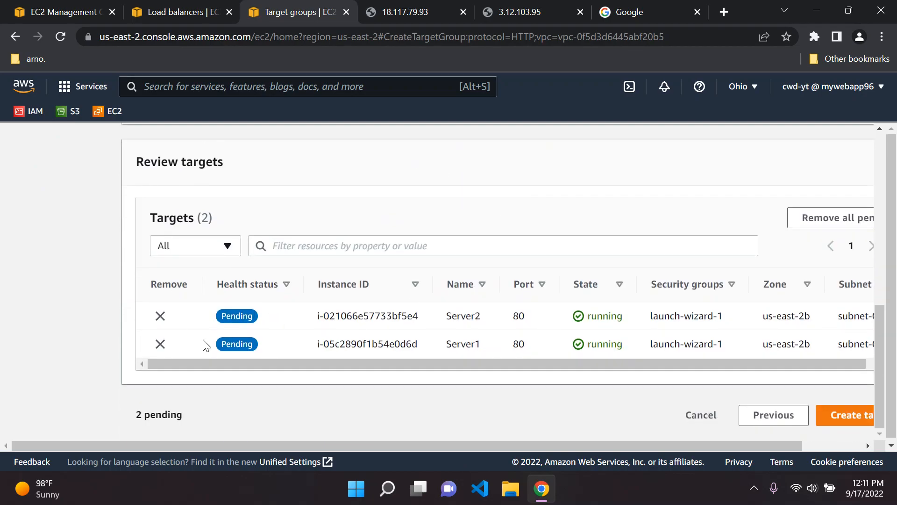
{"action": "left_click_drag", "start_coordinate": [302, 366], "coordinate": [152, 365]}
{"action": "left_click_drag", "start_coordinate": [737, 443], "coordinate": [795, 441]}
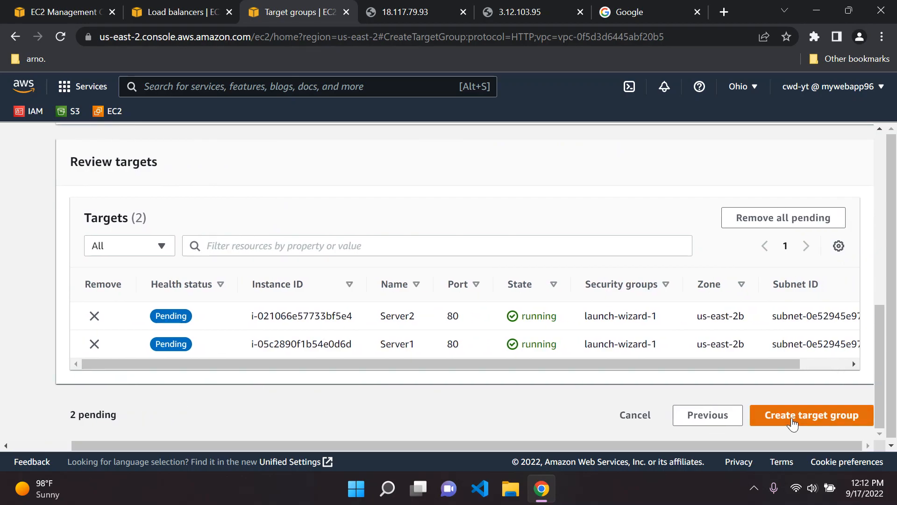
{"action": "left_click", "coordinate": [793, 419]}
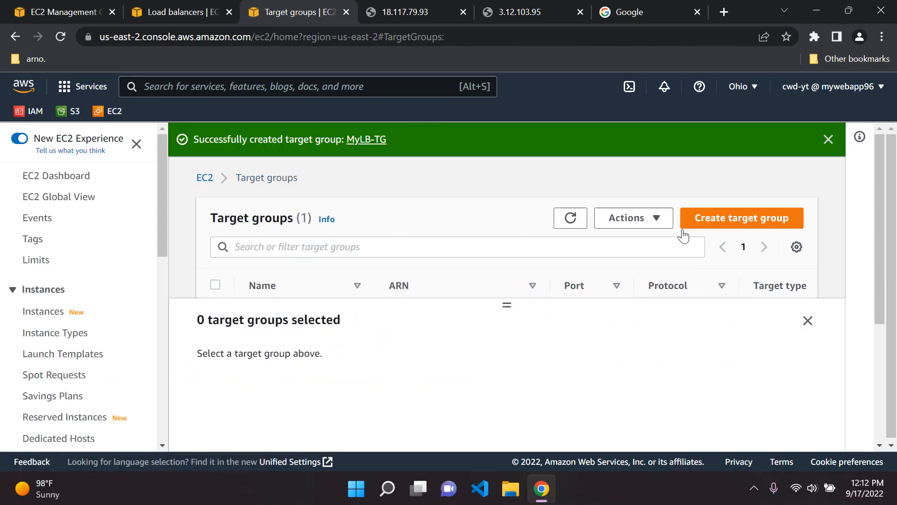
{"action": "left_click", "coordinate": [808, 321]}
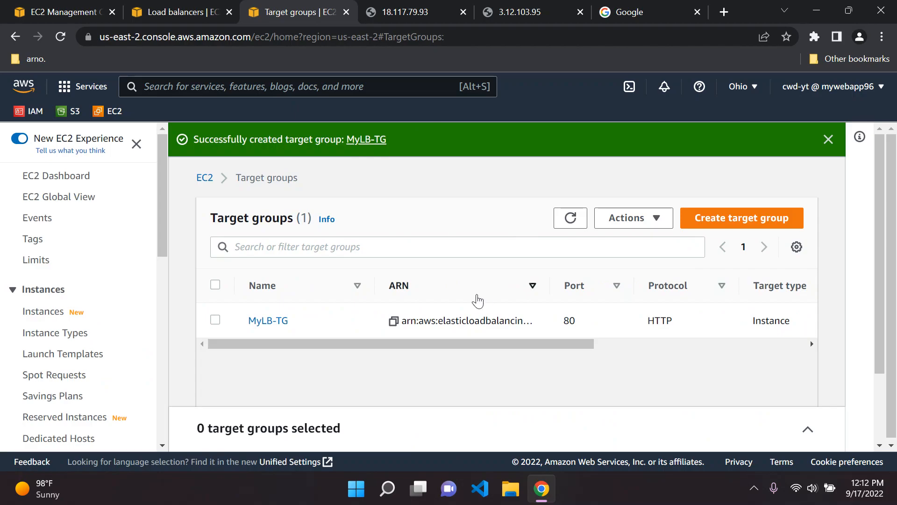
{"action": "left_click", "coordinate": [827, 140]}
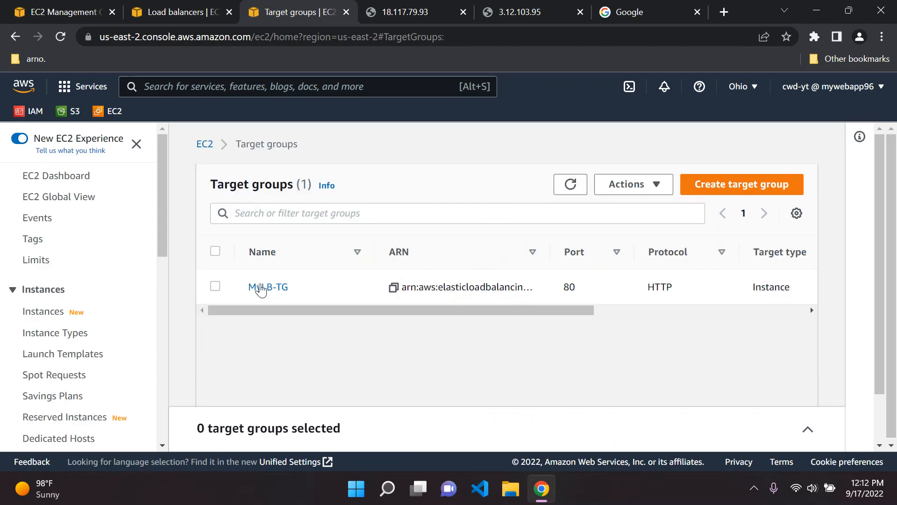
Close the target groups page and set the load balancer's HTTP:80 listener to forward to MyLB-TG after refreshing the choices.
{"action": "left_click", "coordinate": [347, 12]}
{"action": "left_click", "coordinate": [174, 6]}
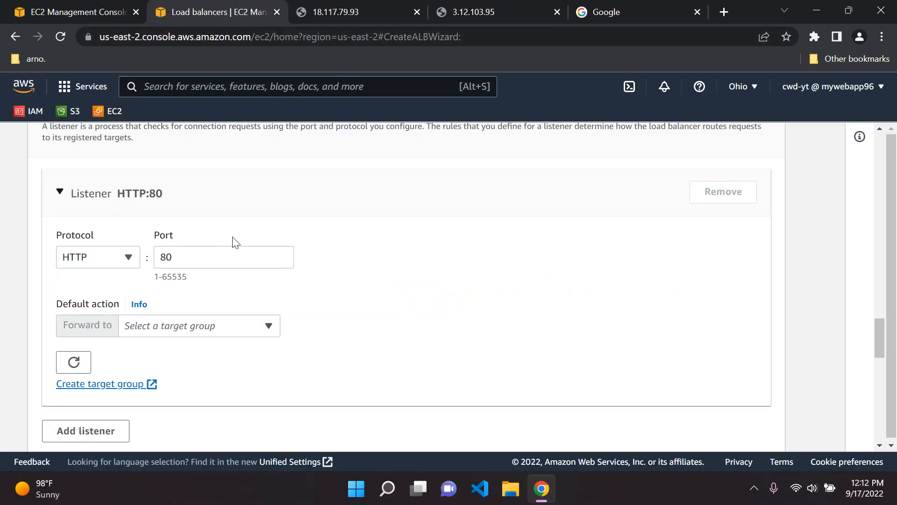
{"action": "scroll", "coordinate": [234, 241], "scroll_direction": "down", "scroll_amount": 2}
{"action": "left_click", "coordinate": [76, 294]}
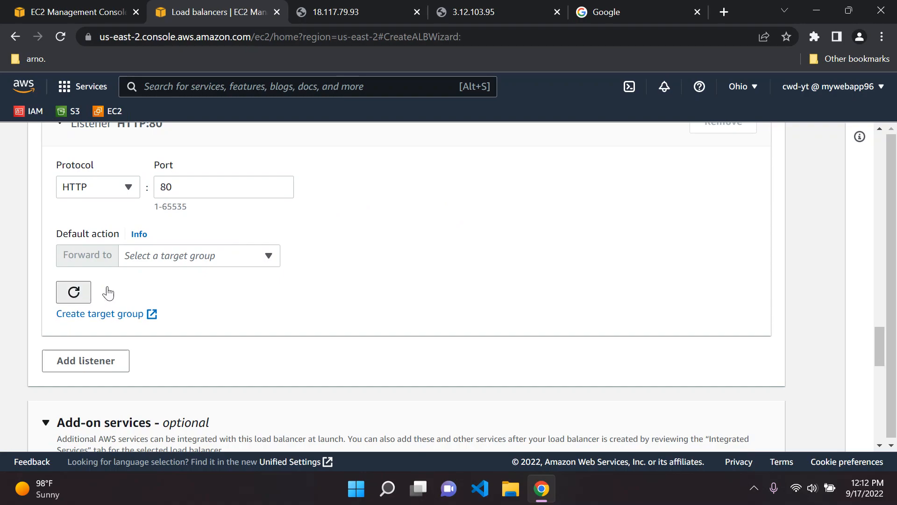
{"action": "left_click", "coordinate": [251, 257]}
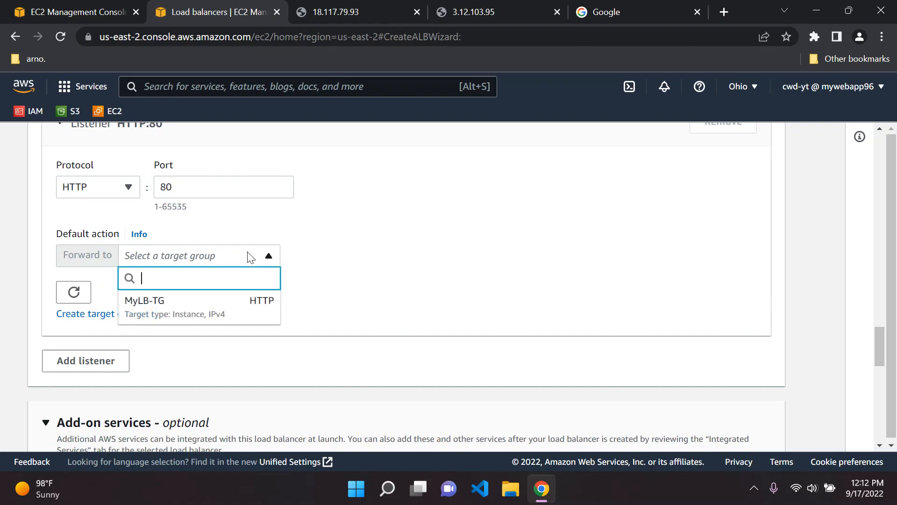
{"action": "left_click", "coordinate": [181, 314]}
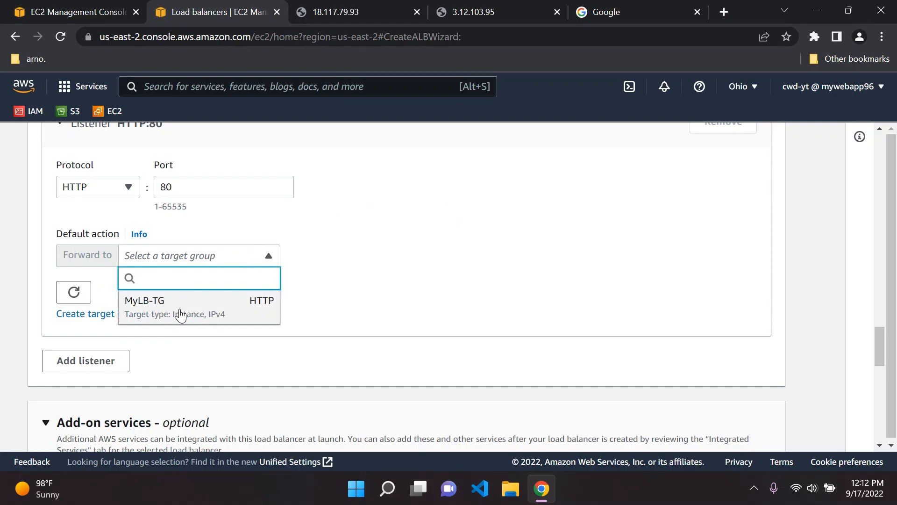
Examine the remaining optional sections and the basic configuration in the load balancer summary.
{"action": "scroll", "coordinate": [328, 262], "scroll_direction": "down", "scroll_amount": 1}
{"action": "scroll", "coordinate": [402, 242], "scroll_direction": "up", "scroll_amount": 2}
{"action": "scroll", "coordinate": [234, 307], "scroll_direction": "down", "scroll_amount": 1}
{"action": "scroll", "coordinate": [277, 307], "scroll_direction": "down", "scroll_amount": 12}
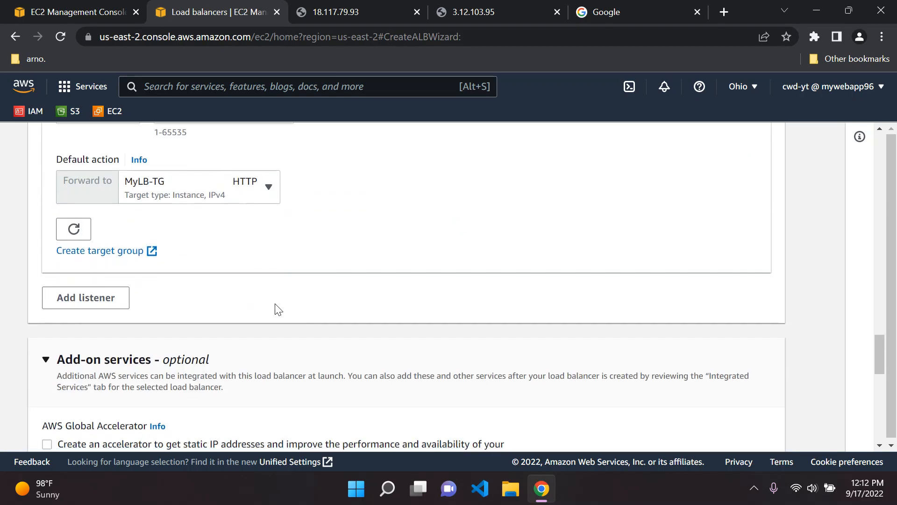
{"action": "scroll", "coordinate": [277, 307], "scroll_direction": "down", "scroll_amount": 3}
{"action": "scroll", "coordinate": [276, 308], "scroll_direction": "up", "scroll_amount": 3}
{"action": "left_click_drag", "start_coordinate": [43, 265], "coordinate": [142, 289]}
{"action": "left_click", "coordinate": [80, 270]}
{"action": "left_click_drag", "start_coordinate": [55, 304], "coordinate": [89, 305]}
{"action": "left_click", "coordinate": [102, 304]}
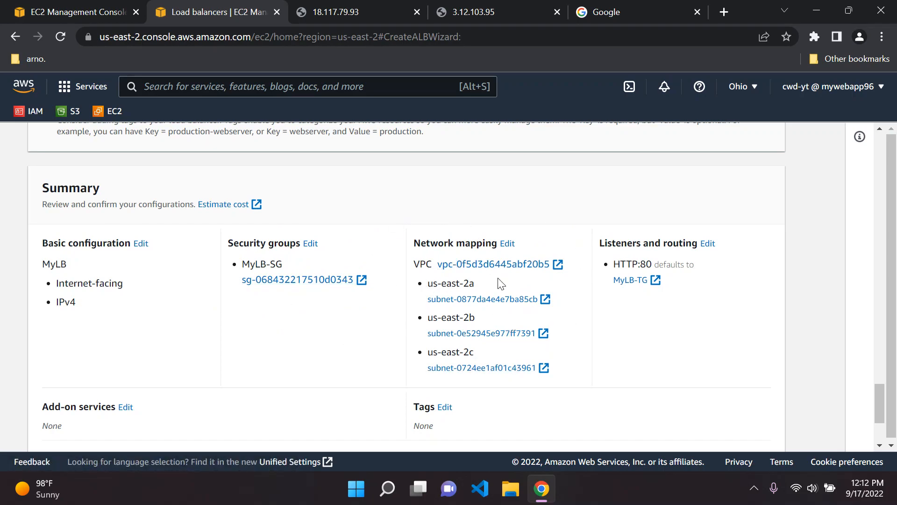
Review the summary's availability zones and listener routing, check Server1's web page, and return to the summary.
{"action": "left_click_drag", "start_coordinate": [425, 283], "coordinate": [483, 285]}
{"action": "left_click", "coordinate": [483, 285]}
{"action": "left_click_drag", "start_coordinate": [429, 320], "coordinate": [477, 317]}
{"action": "left_click_drag", "start_coordinate": [427, 356], "coordinate": [481, 360]}
{"action": "left_click", "coordinate": [623, 347]}
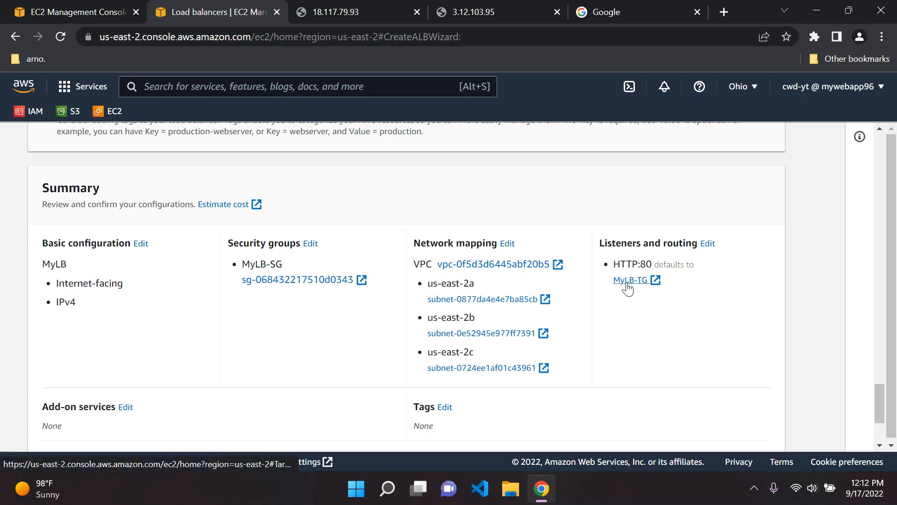
{"action": "left_click", "coordinate": [407, 7]}
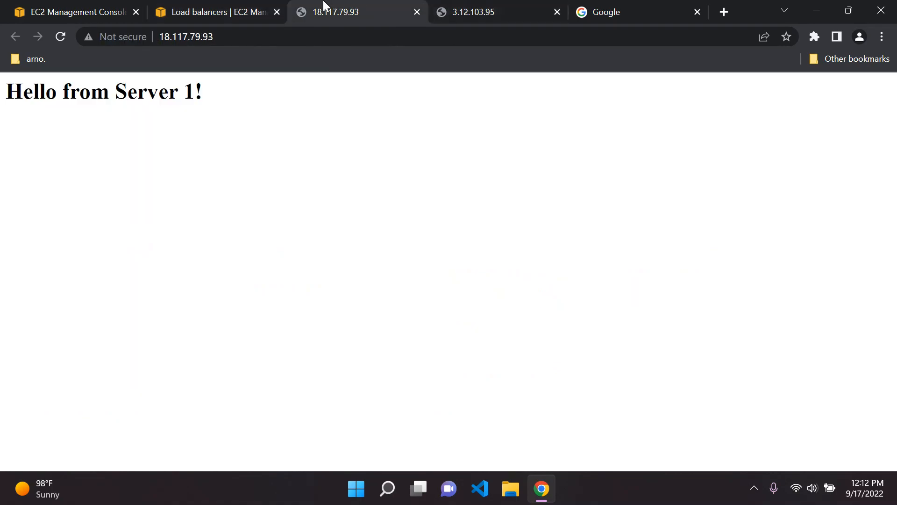
{"action": "left_click", "coordinate": [214, 6]}
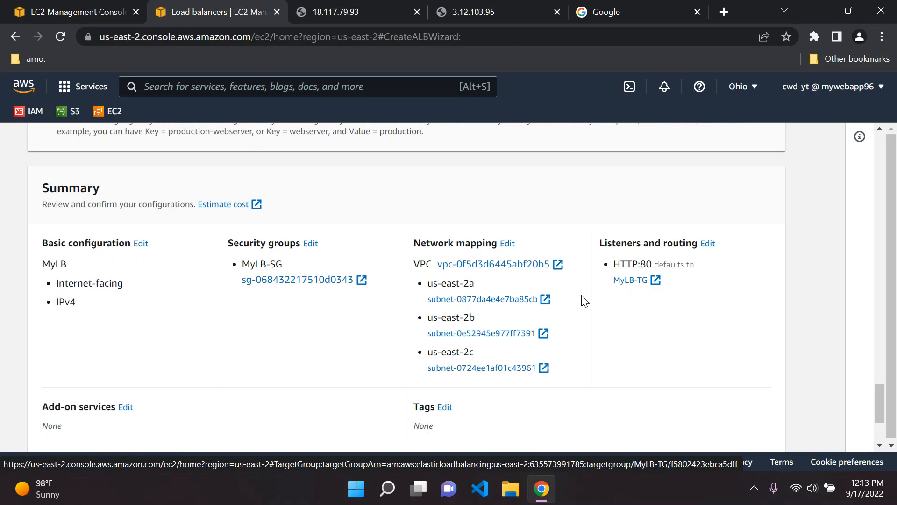
Create the MyLB load balancer and open it in the load balancer list.
{"action": "scroll", "coordinate": [585, 302], "scroll_direction": "down", "scroll_amount": 3}
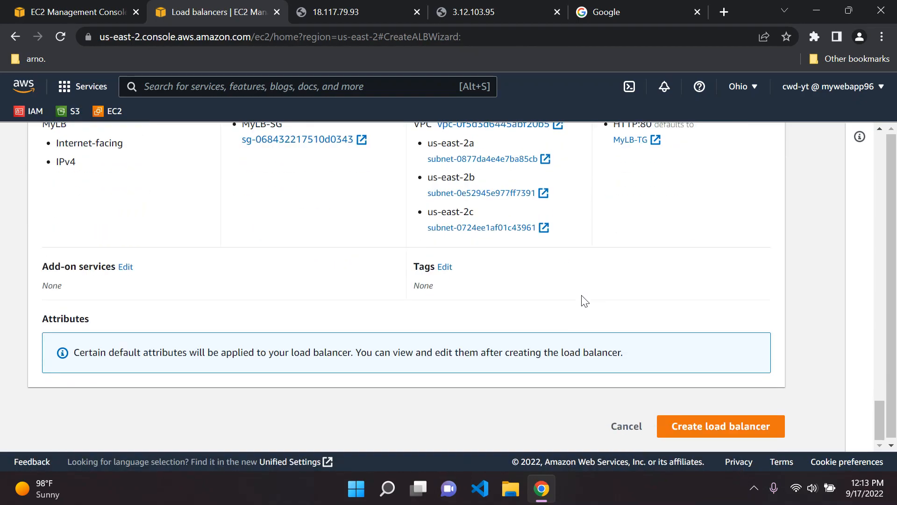
{"action": "left_click", "coordinate": [707, 431]}
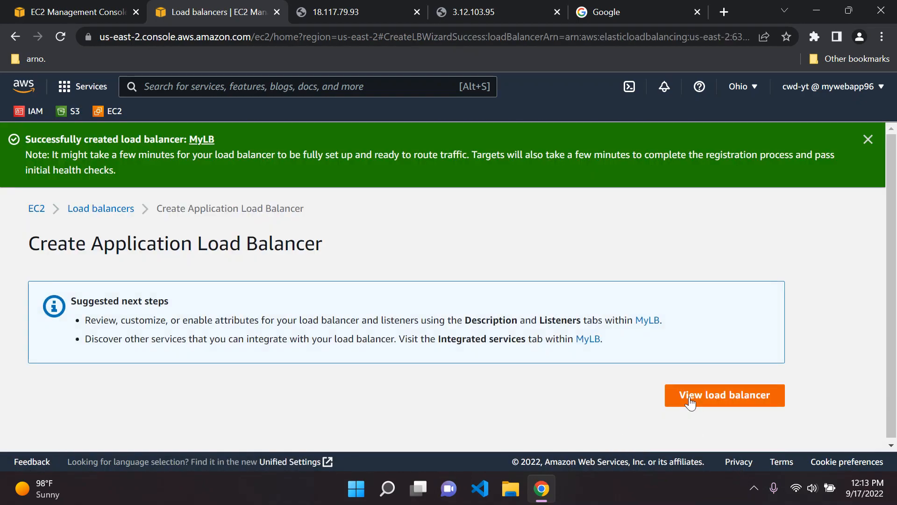
{"action": "left_click", "coordinate": [868, 139]}
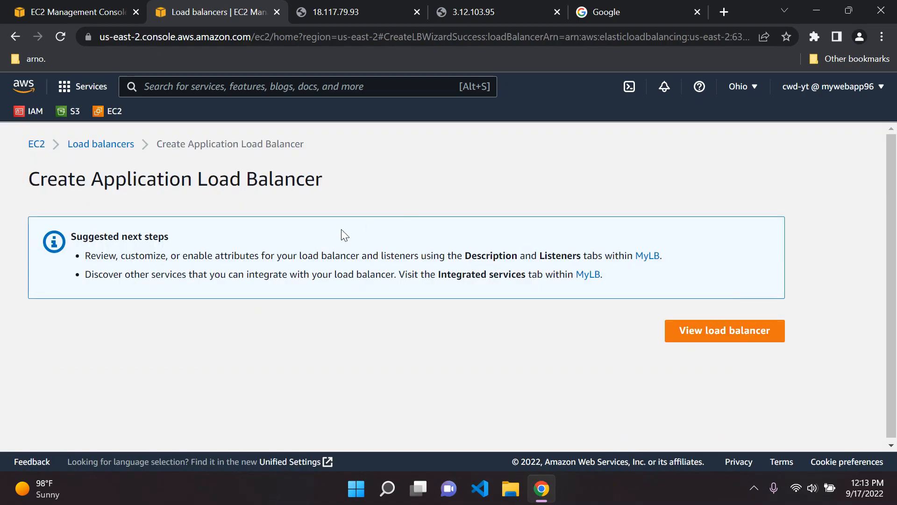
{"action": "left_click", "coordinate": [703, 336]}
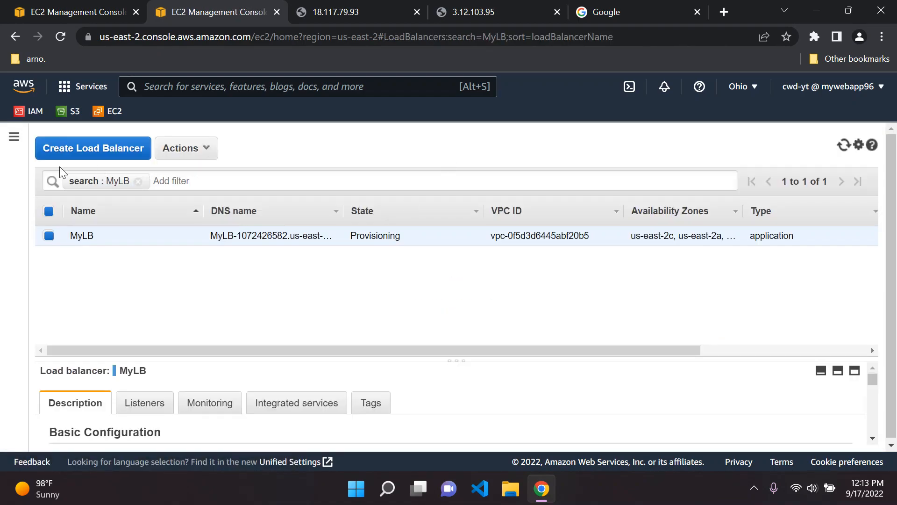
Refresh the load balancer list repeatedly to check MyLB's provisioning state.
{"action": "left_click", "coordinate": [14, 136]}
{"action": "left_click", "coordinate": [843, 146]}
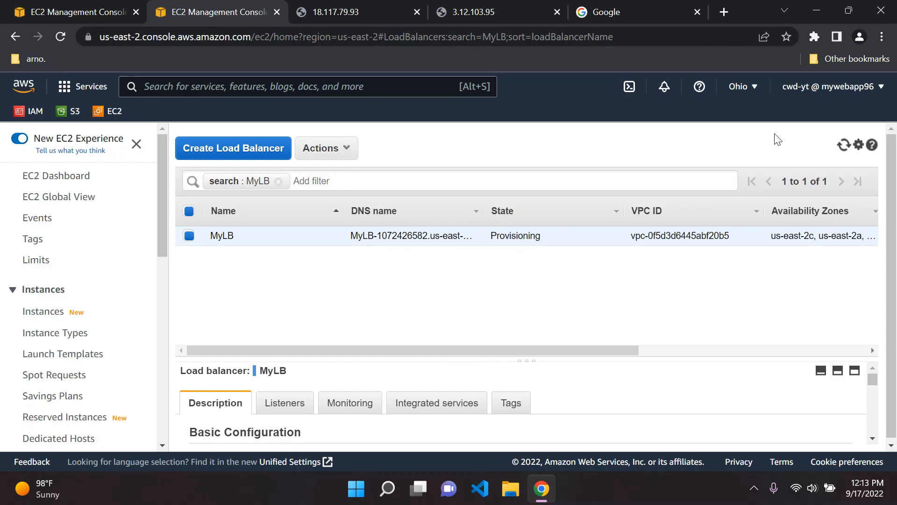
{"action": "left_click", "coordinate": [843, 146]}
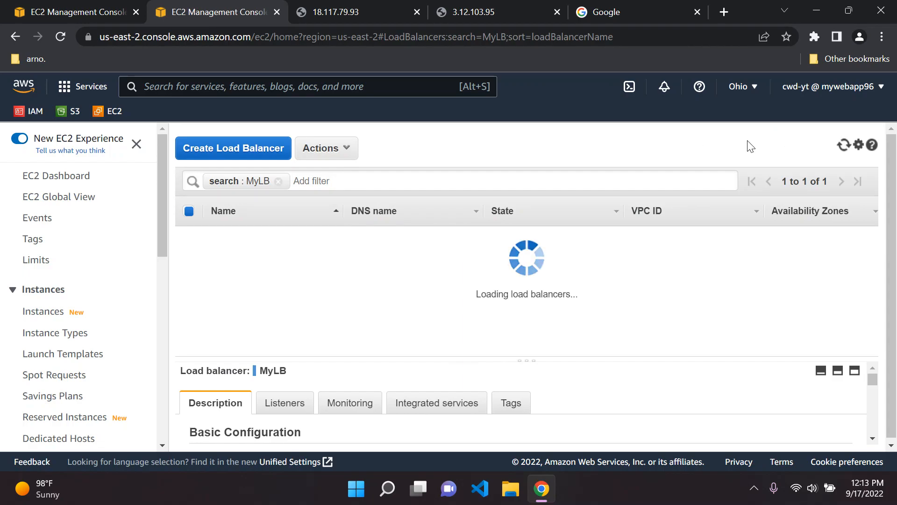
{"action": "left_click", "coordinate": [136, 144]}
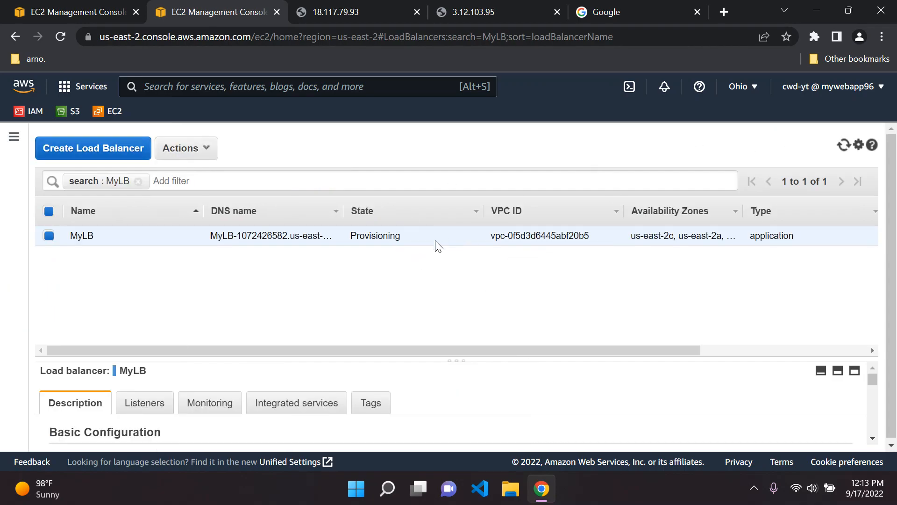
{"action": "left_click", "coordinate": [843, 146]}
{"action": "left_click", "coordinate": [842, 148]}
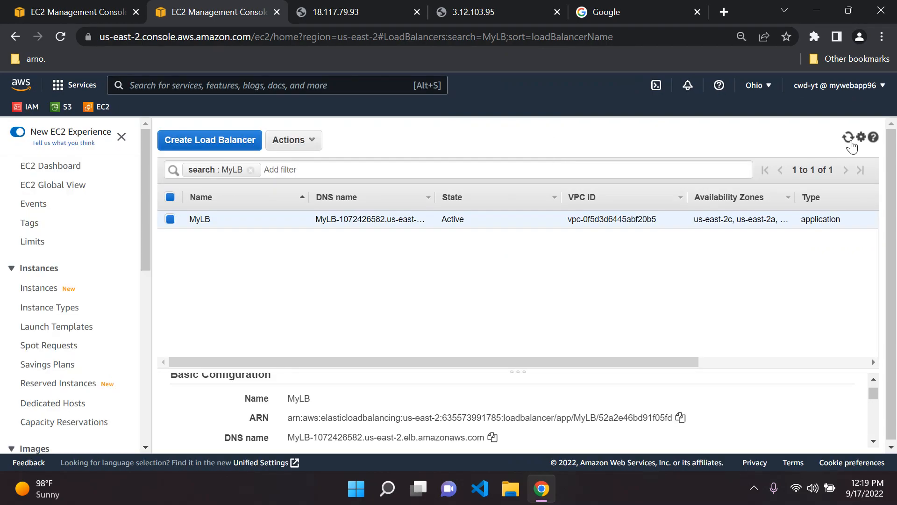
{"action": "left_click", "coordinate": [849, 138]}
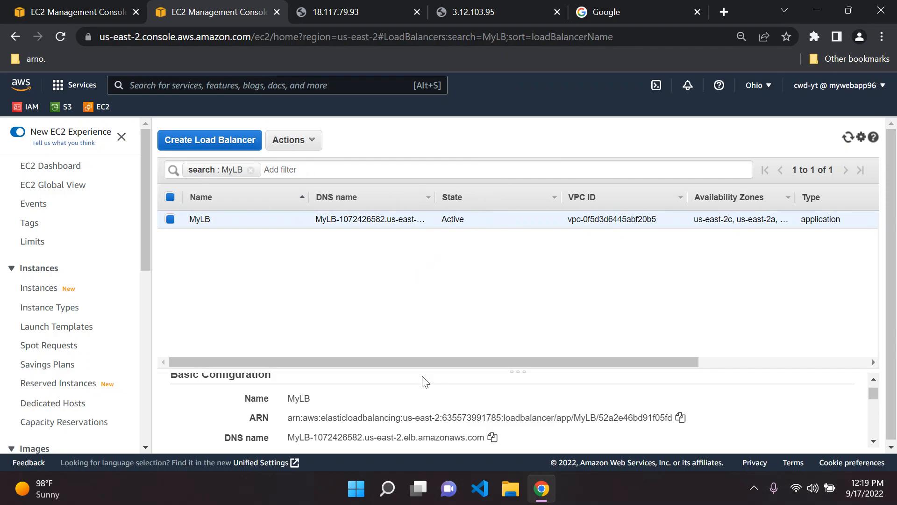
Select MyLB and examine its description details down to the DNS name.
{"action": "left_click", "coordinate": [873, 441]}
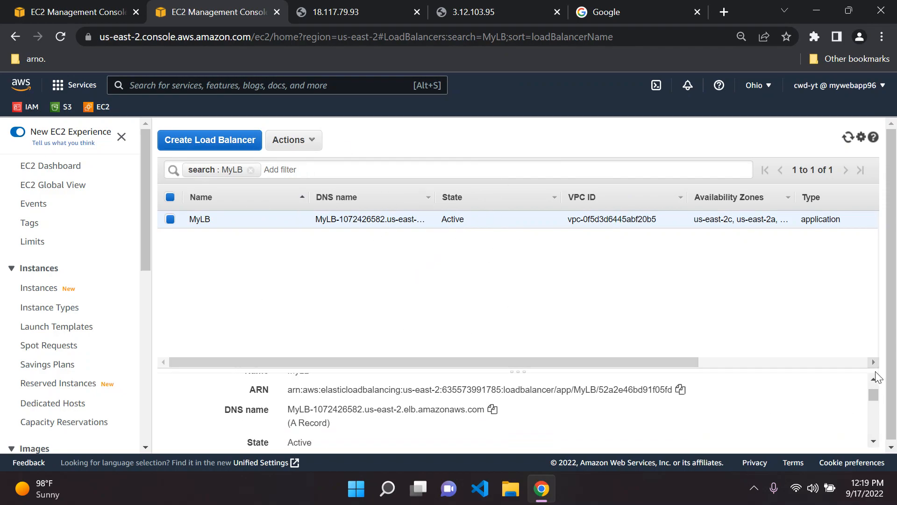
{"action": "scroll", "coordinate": [872, 395], "scroll_direction": "up", "scroll_amount": 2}
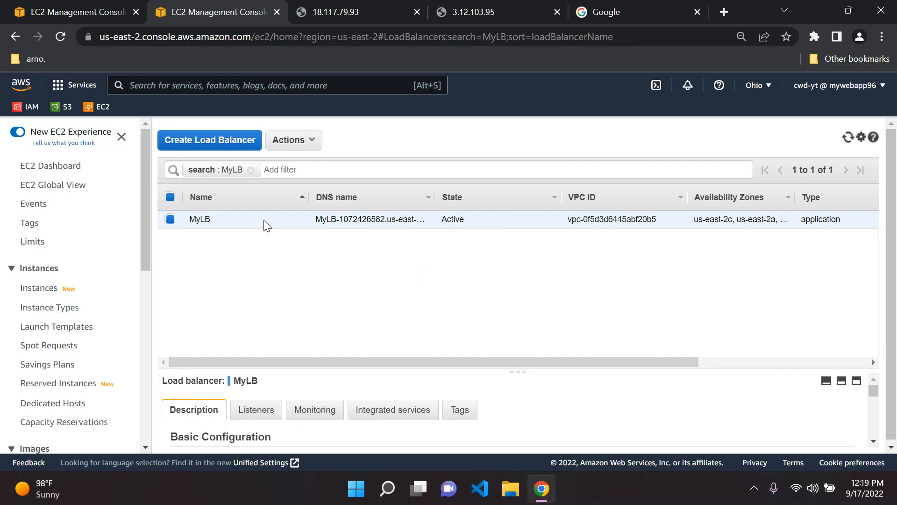
{"action": "left_click", "coordinate": [171, 220]}
{"action": "left_click", "coordinate": [170, 220]}
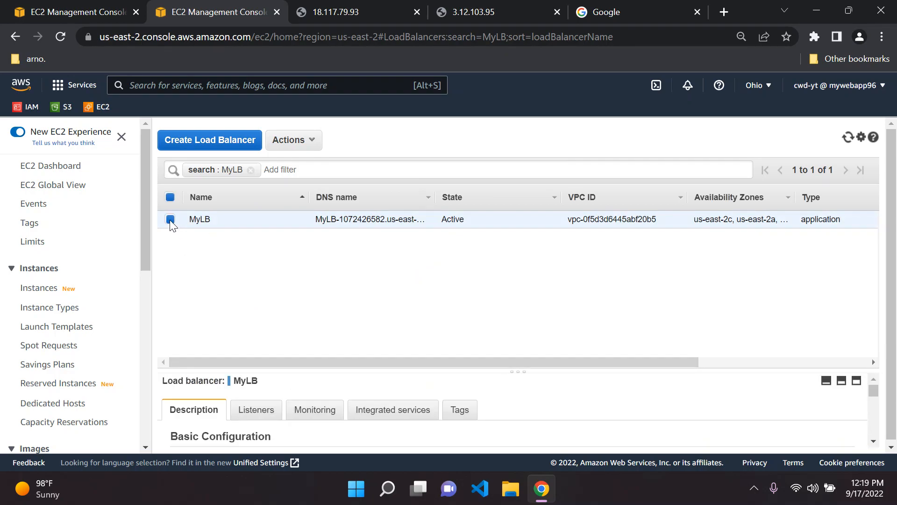
{"action": "left_click", "coordinate": [873, 441]}
{"action": "left_click", "coordinate": [873, 441]}
{"action": "left_click", "coordinate": [873, 441]}
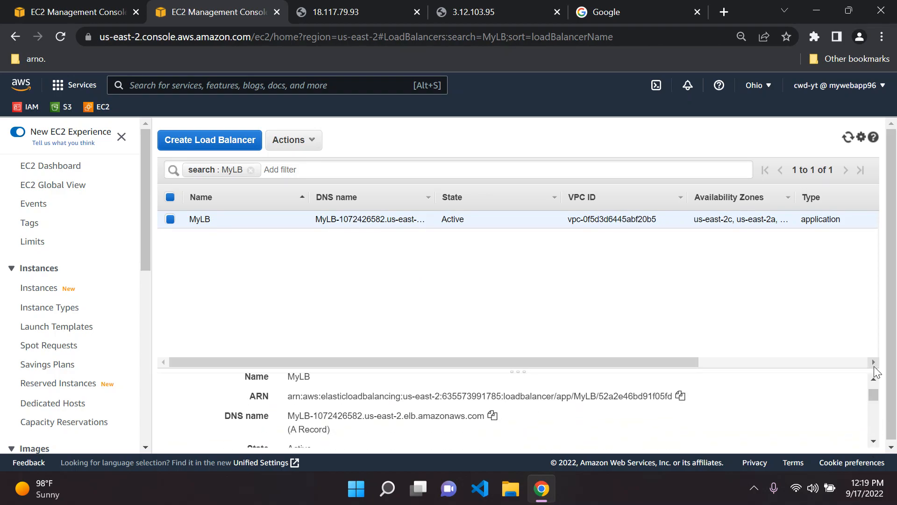
Copy MyLB's DNS name from its description and open that address in the browser tab showing Google.
{"action": "scroll", "coordinate": [400, 419], "scroll_direction": "up", "scroll_amount": 1}
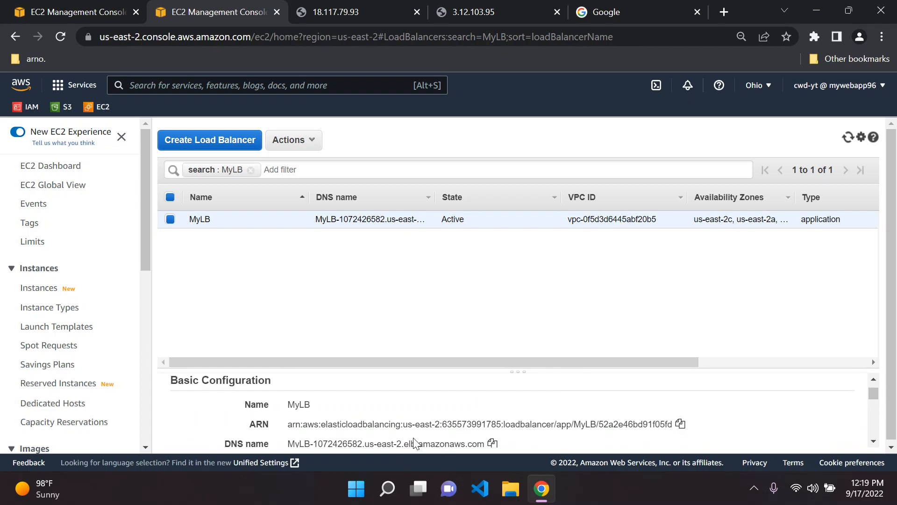
{"action": "left_click", "coordinate": [872, 441]}
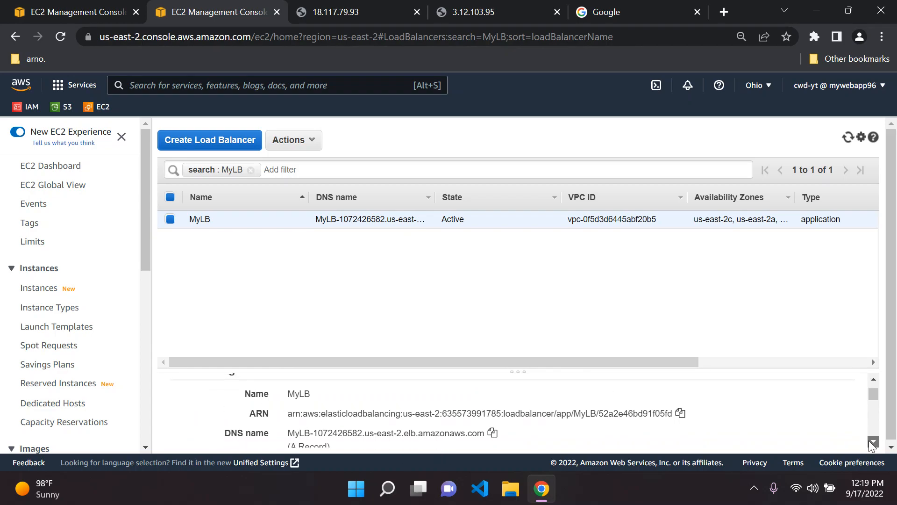
{"action": "left_click", "coordinate": [493, 416]}
{"action": "left_click", "coordinate": [627, 10]}
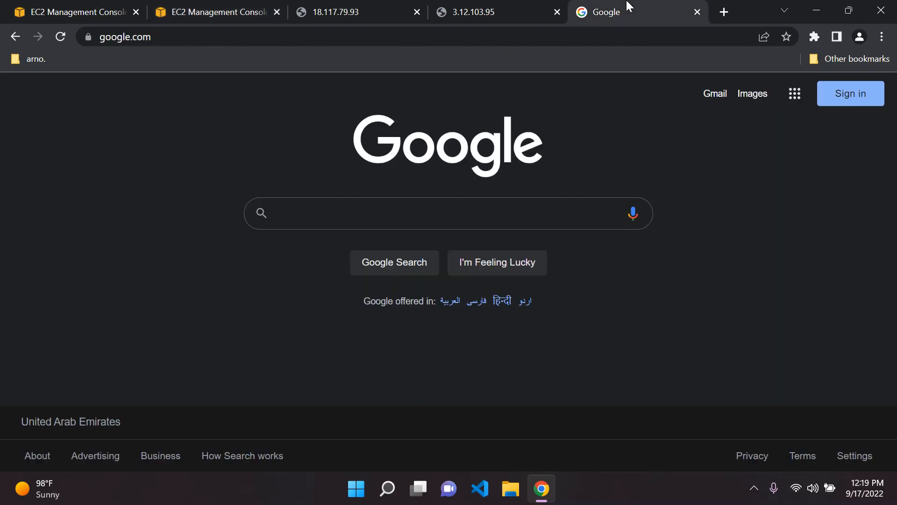
{"action": "left_click", "coordinate": [581, 37]}
{"action": "key", "text": "BackSpace"}
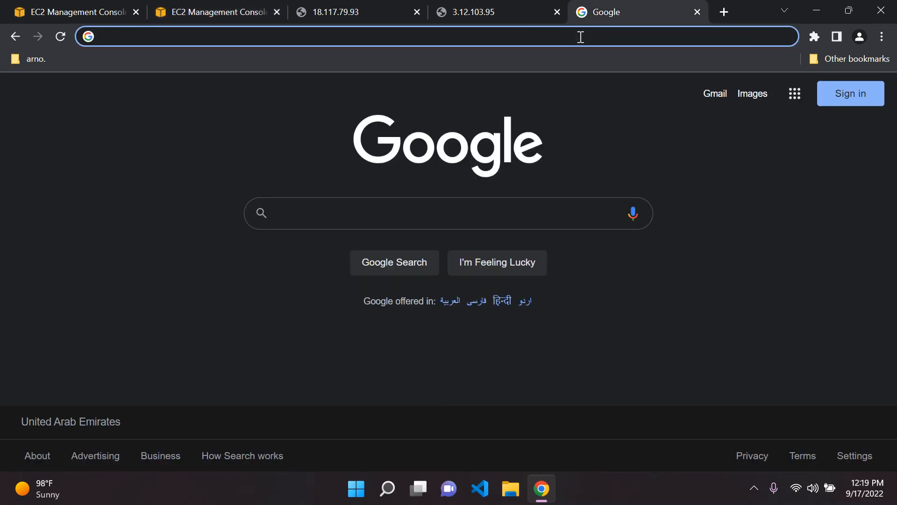
{"action": "key", "text": "ctrl+v"}
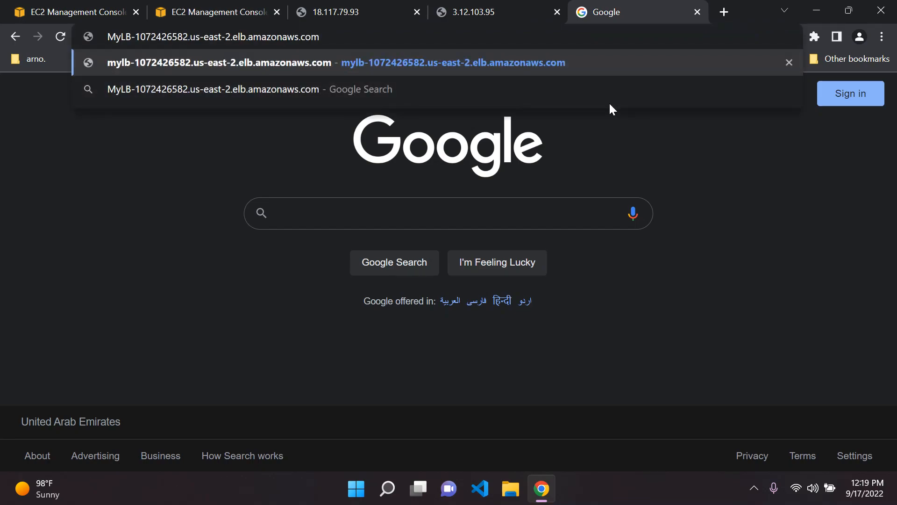
{"action": "key", "text": "Return"}
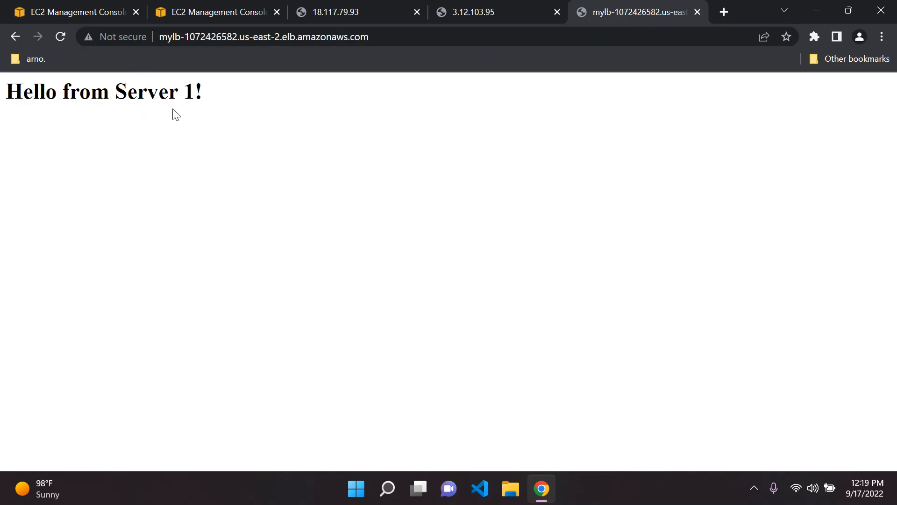
Compare the load balancer's page with Server1's own page, and reload the load balancer address repeatedly to check which server responds.
{"action": "left_click", "coordinate": [401, 9]}
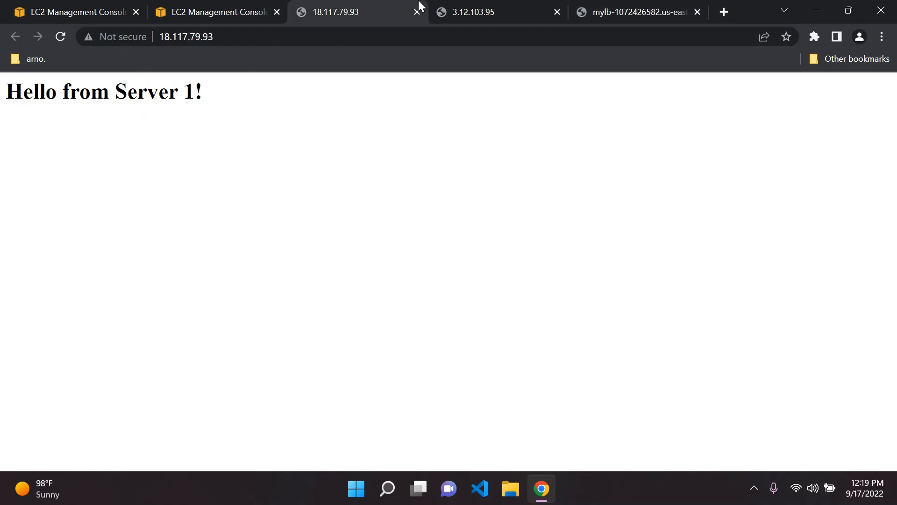
{"action": "left_click", "coordinate": [620, 6]}
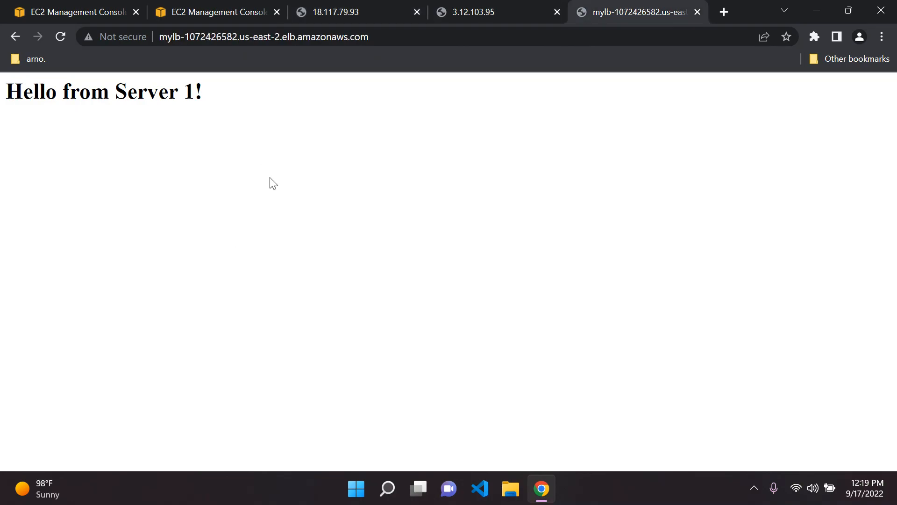
{"action": "left_click", "coordinate": [63, 36]}
{"action": "left_click", "coordinate": [62, 36]}
{"action": "left_click", "coordinate": [62, 37]}
{"action": "left_click", "coordinate": [62, 36]}
{"action": "left_click", "coordinate": [63, 36]}
{"action": "left_click", "coordinate": [62, 36]}
{"action": "left_click", "coordinate": [62, 36]}
{"action": "left_click", "coordinate": [63, 37]}
{"action": "left_click", "coordinate": [63, 37]}
{"action": "left_click", "coordinate": [62, 36]}
{"action": "left_click", "coordinate": [63, 36]}
{"action": "left_click", "coordinate": [63, 37]}
{"action": "left_click", "coordinate": [62, 36]}
{"action": "left_click", "coordinate": [63, 36]}
{"action": "left_click", "coordinate": [60, 37]}
{"action": "left_click", "coordinate": [60, 38]}
{"action": "left_click", "coordinate": [60, 37]}
{"action": "left_click_drag", "start_coordinate": [232, 91], "coordinate": [2, 95]}
{"action": "left_click", "coordinate": [61, 36]}
{"action": "left_click", "coordinate": [61, 36]}
{"action": "left_click", "coordinate": [61, 36]}
Compare the direct pages of Server1 and Server2 with the load balancer's response, reloading the load balancer page a few more times.
{"action": "left_click", "coordinate": [372, 5]}
{"action": "left_click", "coordinate": [490, 5]}
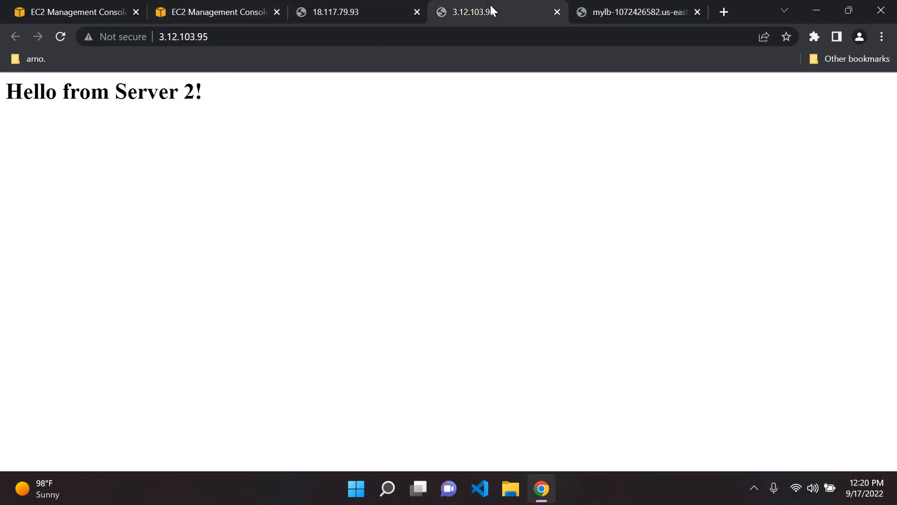
{"action": "left_click", "coordinate": [598, 9]}
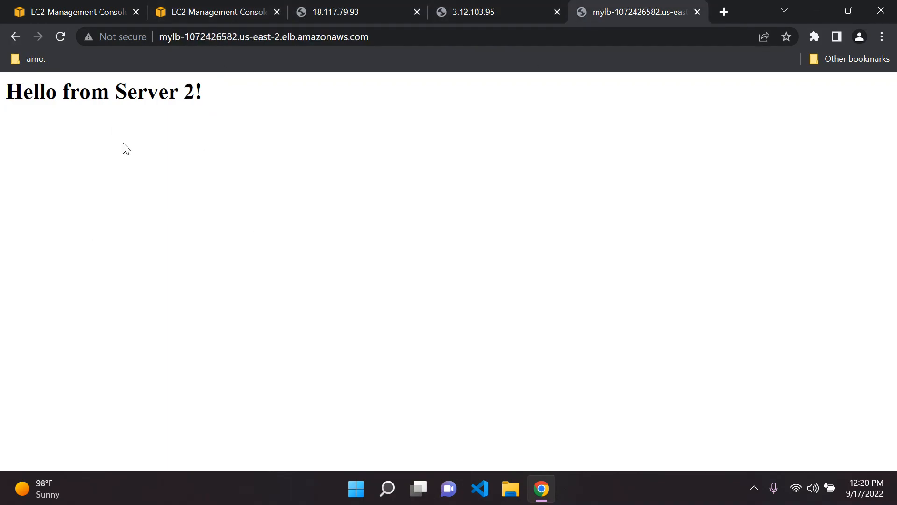
{"action": "left_click", "coordinate": [452, 4]}
{"action": "left_click", "coordinate": [402, 7]}
{"action": "left_click", "coordinate": [517, 6]}
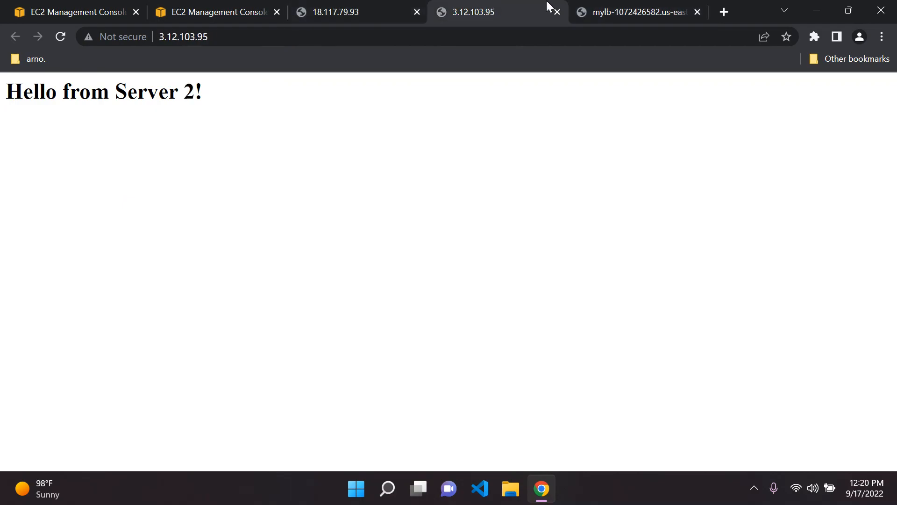
{"action": "left_click", "coordinate": [595, 10]}
{"action": "left_click", "coordinate": [60, 36]}
{"action": "left_click", "coordinate": [61, 37]}
{"action": "left_click", "coordinate": [60, 36]}
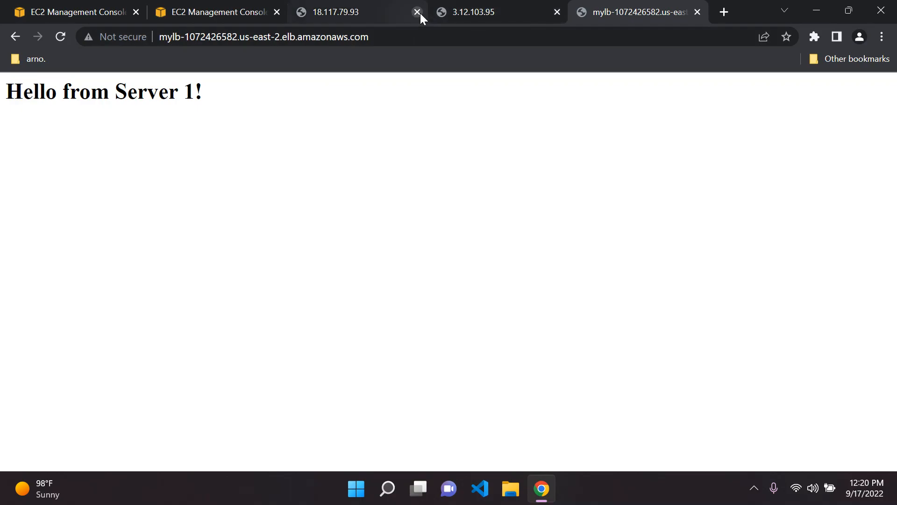
Close the direct pages 18.117.79.93 and 3.12.103.95, and keep reloading the load balancer page to test the traffic distribution.
{"action": "left_click", "coordinate": [417, 12]}
{"action": "left_click", "coordinate": [417, 12]}
{"action": "left_click", "coordinate": [64, 38]}
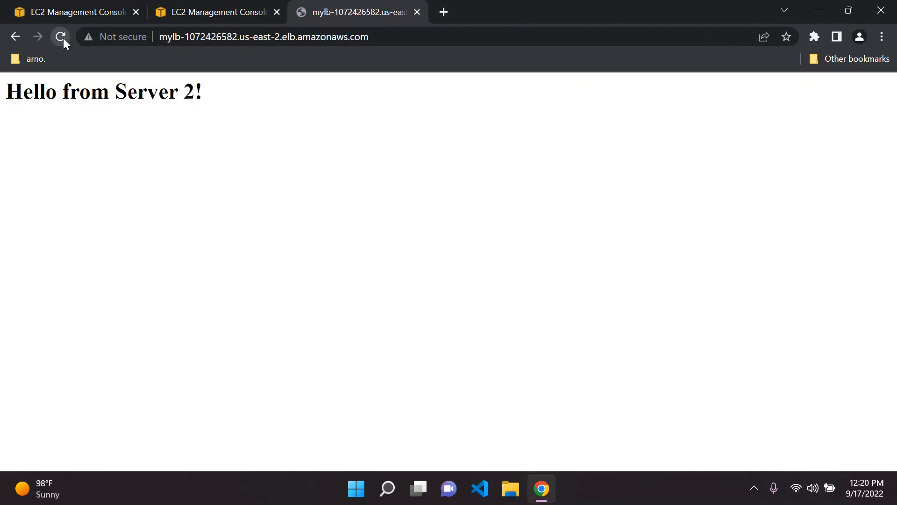
{"action": "left_click", "coordinate": [63, 38]}
{"action": "left_click", "coordinate": [63, 38]}
{"action": "left_click", "coordinate": [61, 37]}
{"action": "left_click", "coordinate": [60, 37]}
{"action": "left_click", "coordinate": [63, 38]}
{"action": "left_click", "coordinate": [63, 38]}
Review the EC2 instance list, MyLB's details and the load balancer page, and return to the instance list.
{"action": "left_click", "coordinate": [89, 10]}
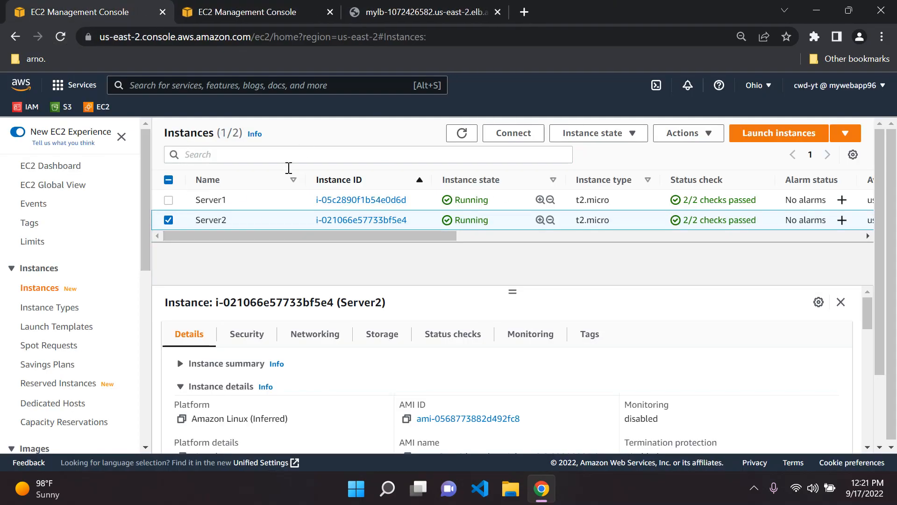
{"action": "left_click", "coordinate": [322, 6]}
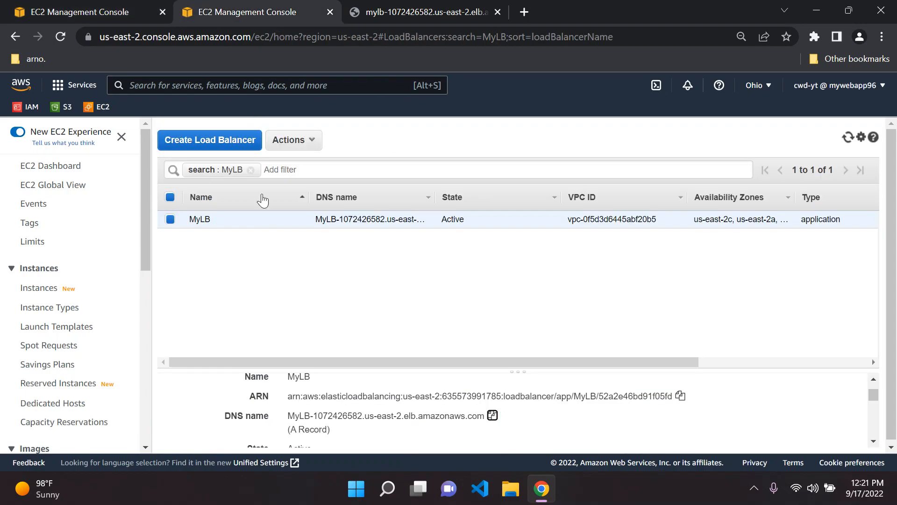
{"action": "left_click", "coordinate": [407, 6]}
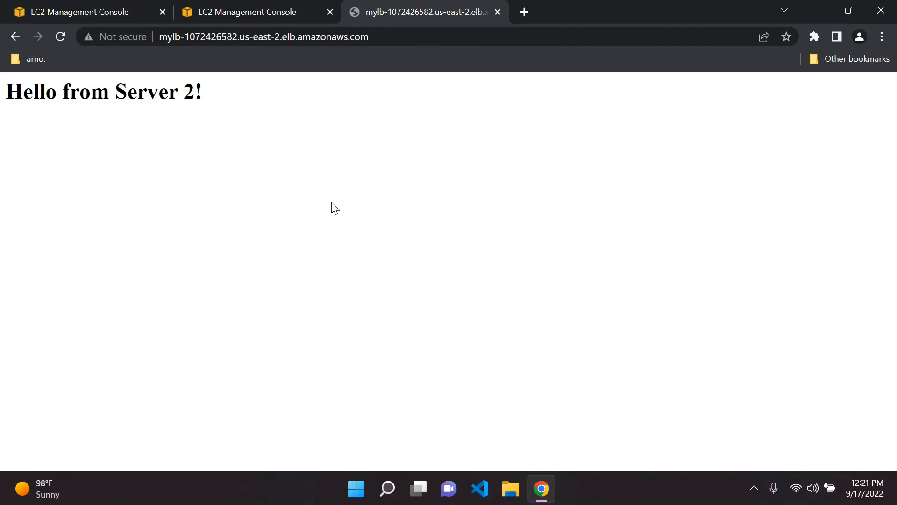
{"action": "left_click", "coordinate": [263, 4]}
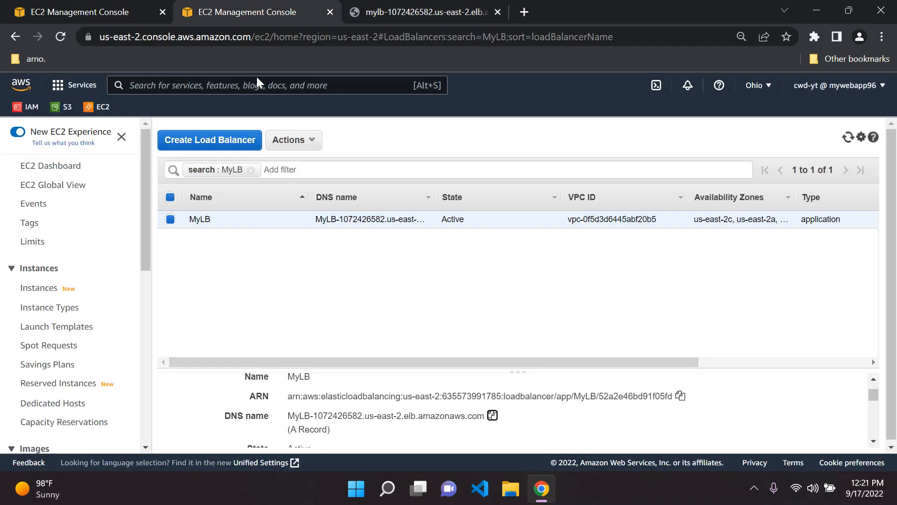
{"action": "left_click", "coordinate": [89, 8]}
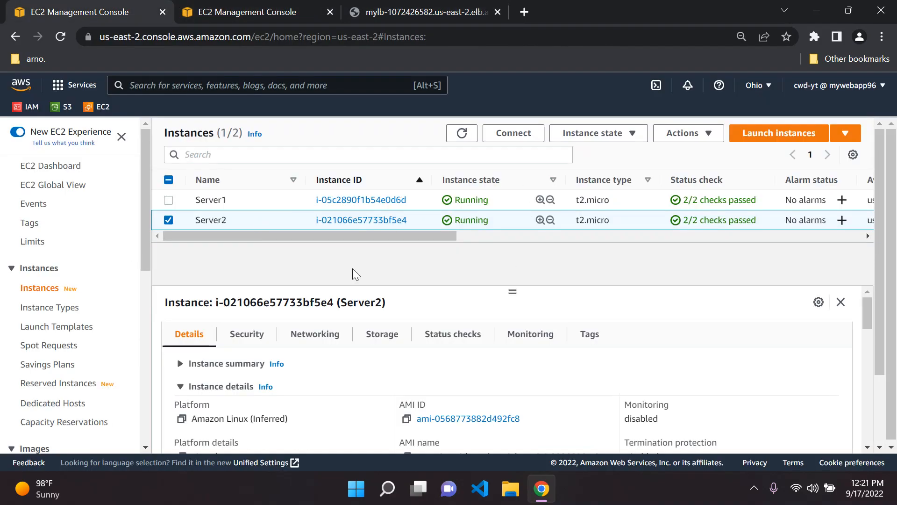